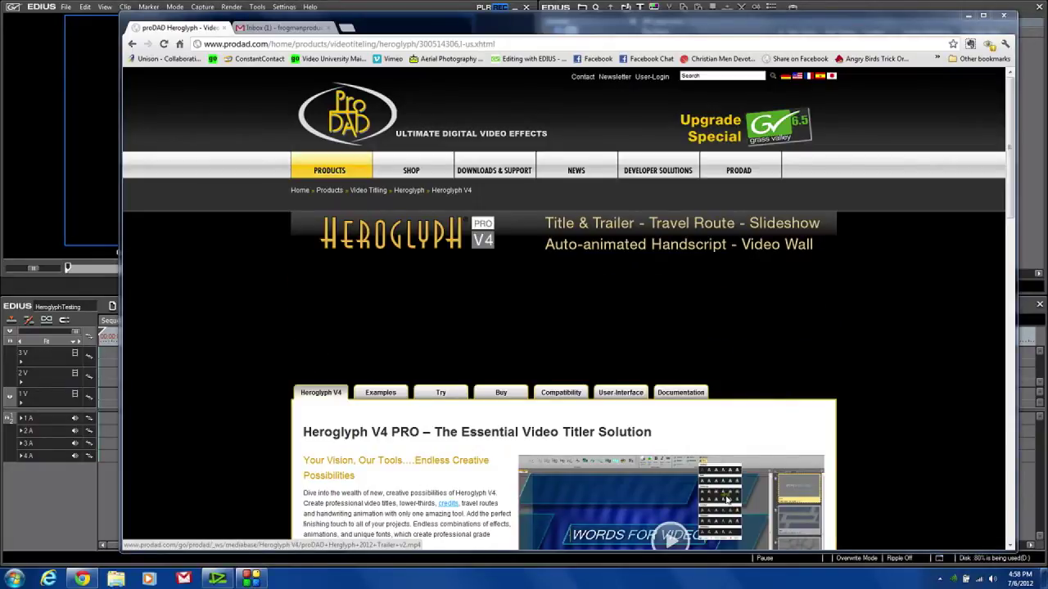
- Open the Heroglyph V4 Compatibility tab and scroll through the Adobe, Corel, Grass Valley, Sony, Pinnacle, Avid and Magix lists
click(561, 392)
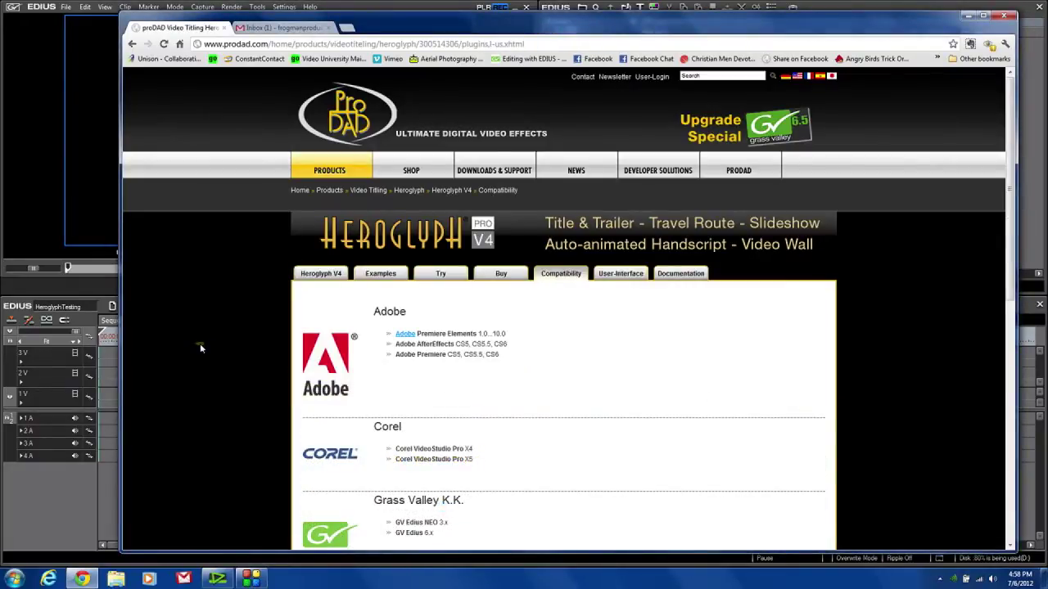
scroll(618, 353, down, 2)
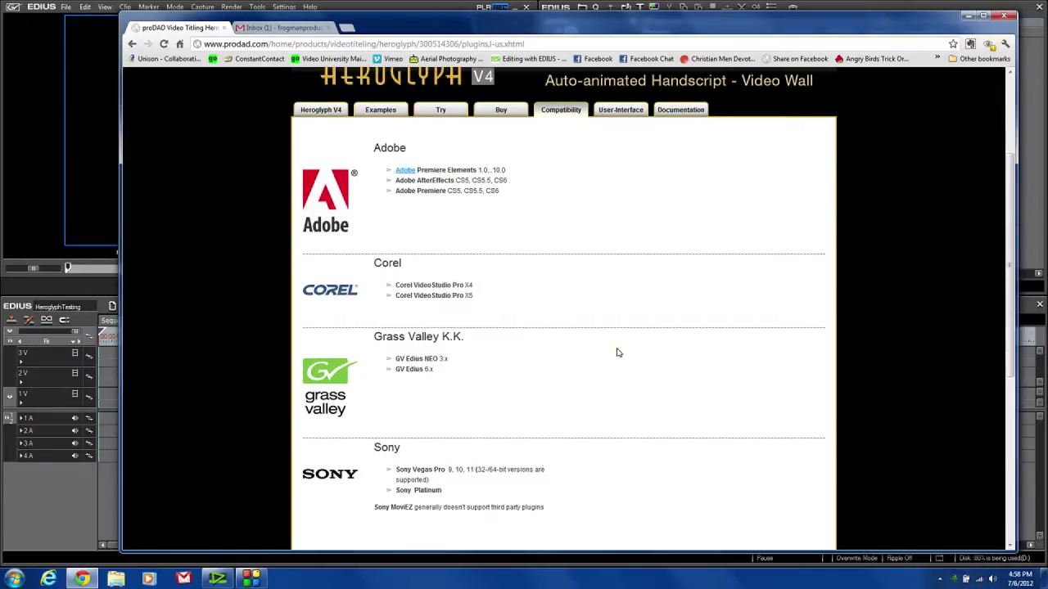
scroll(618, 353, down, 3)
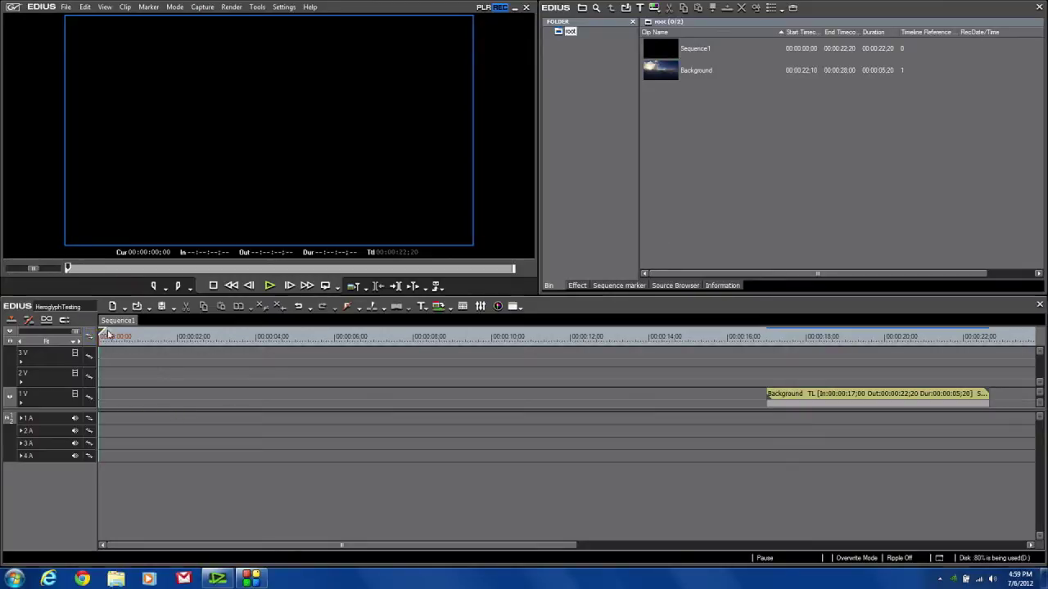
- Move the playhead to 00:00:08:00 and set the out point there
drag(109, 334, 415, 344)
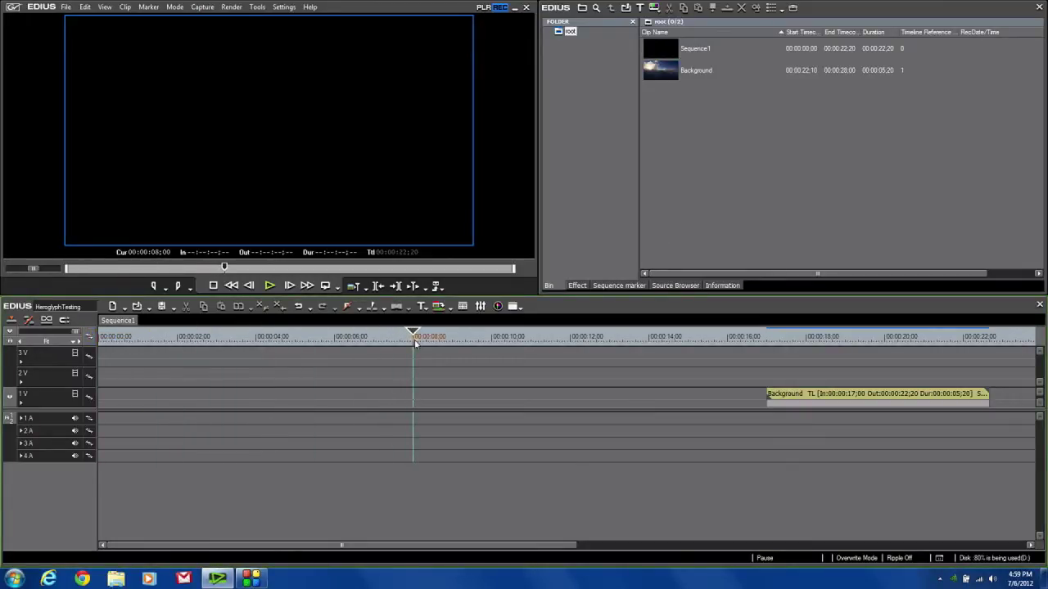
key(o)
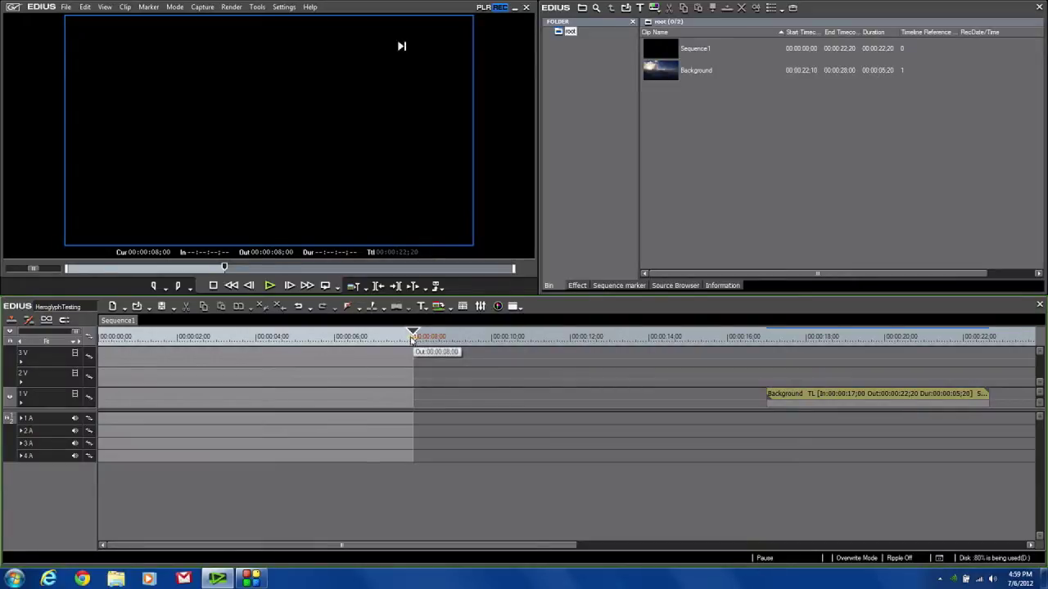
- Create a new Heroglyph Titler clip on track 1V and start the Route wizard
right_click(135, 402)
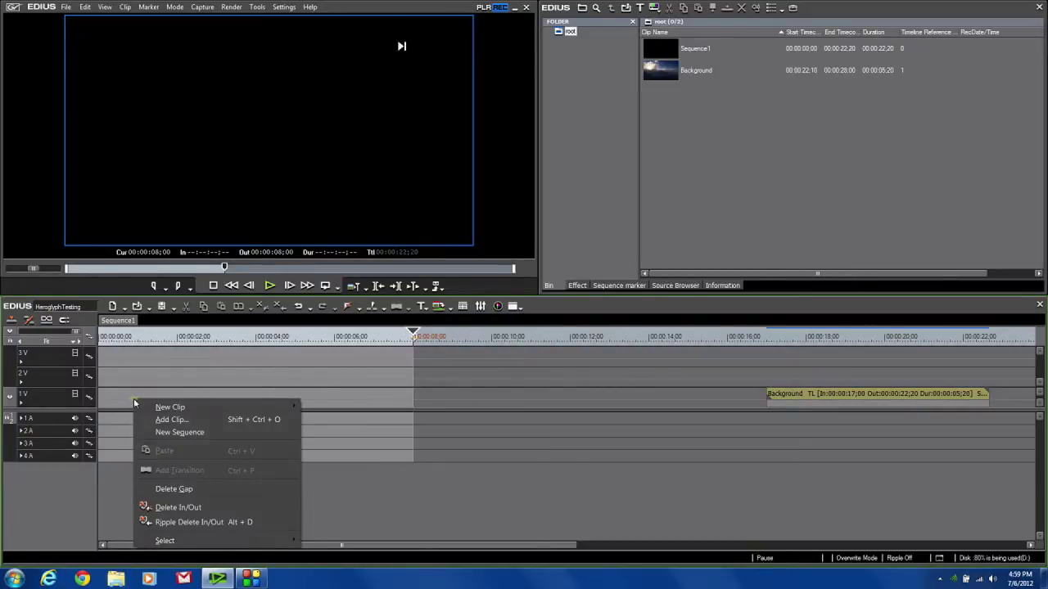
mouse_move(225, 408)
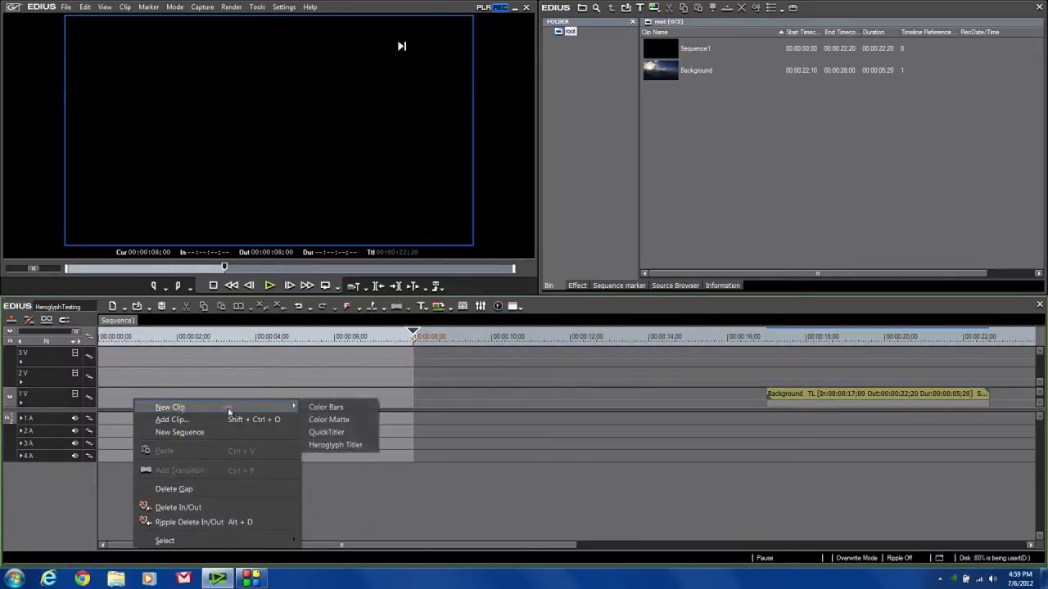
click(342, 446)
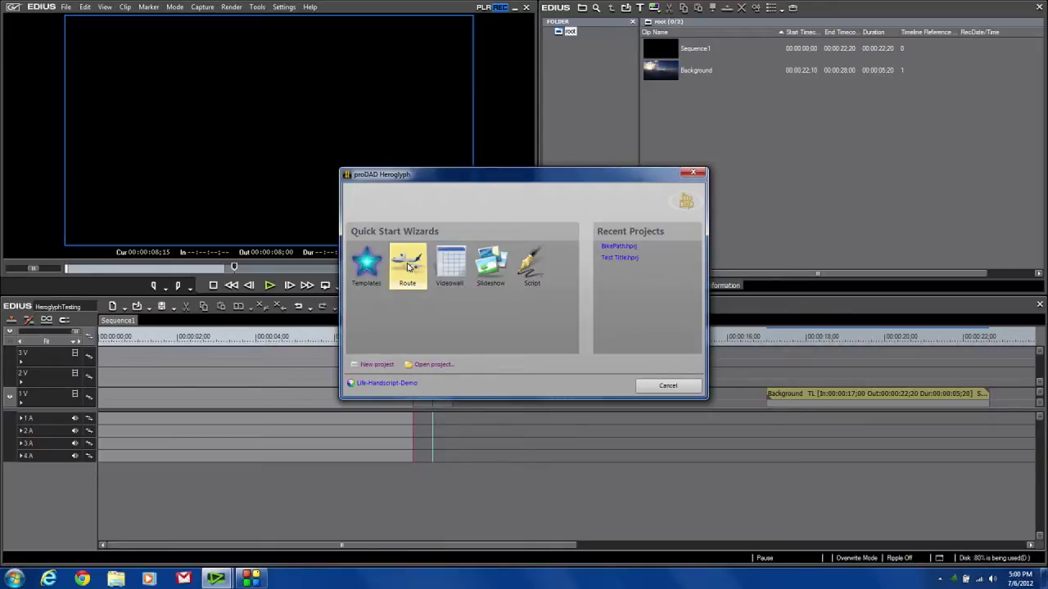
click(407, 266)
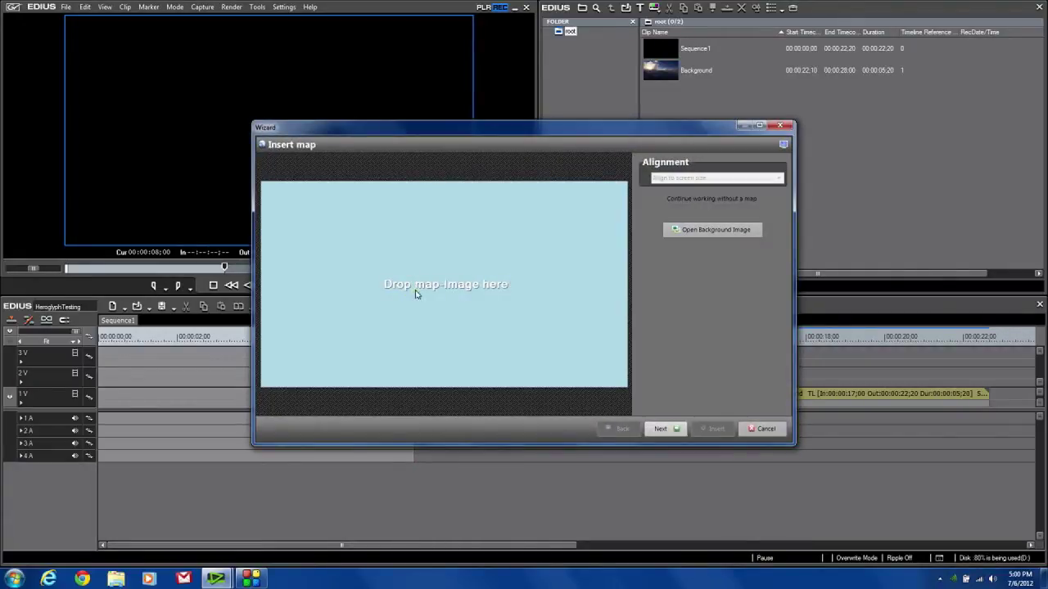
- Load Maps.psd from D:\StreamingMedia\Heroglyph as the route's background map
click(731, 233)
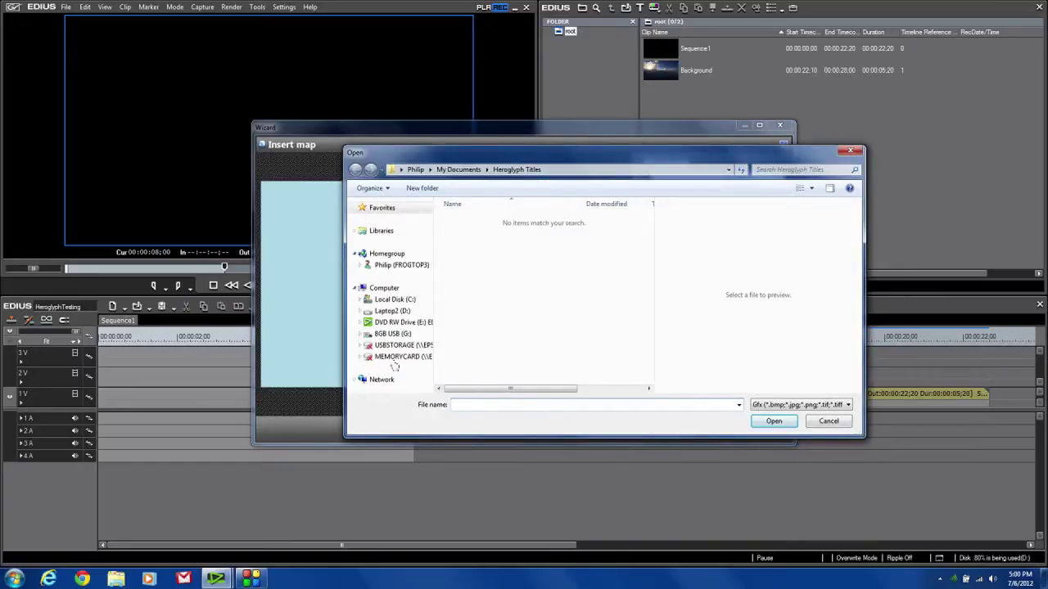
click(392, 311)
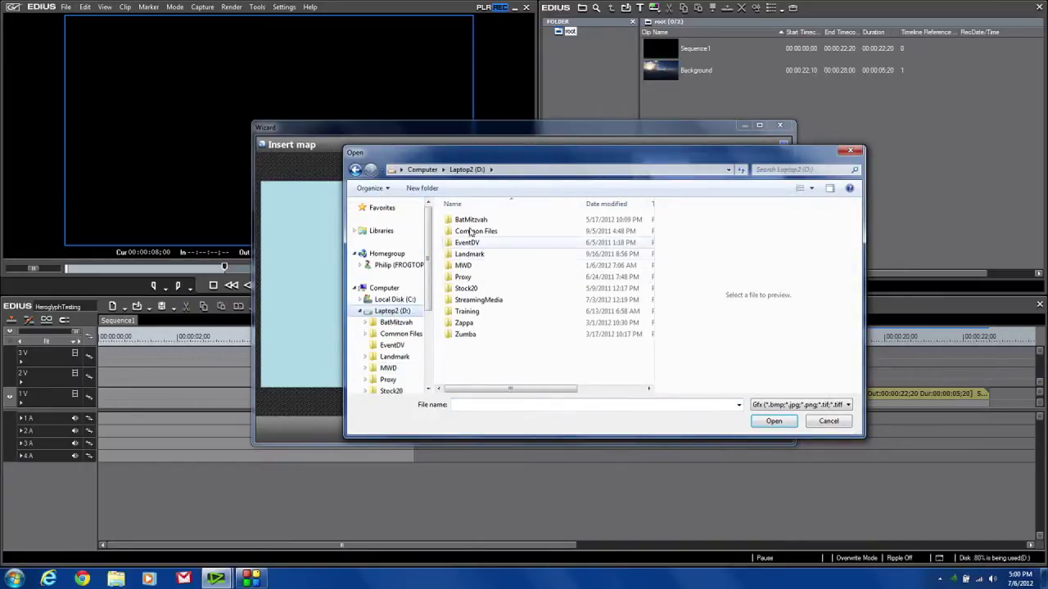
double_click(473, 301)
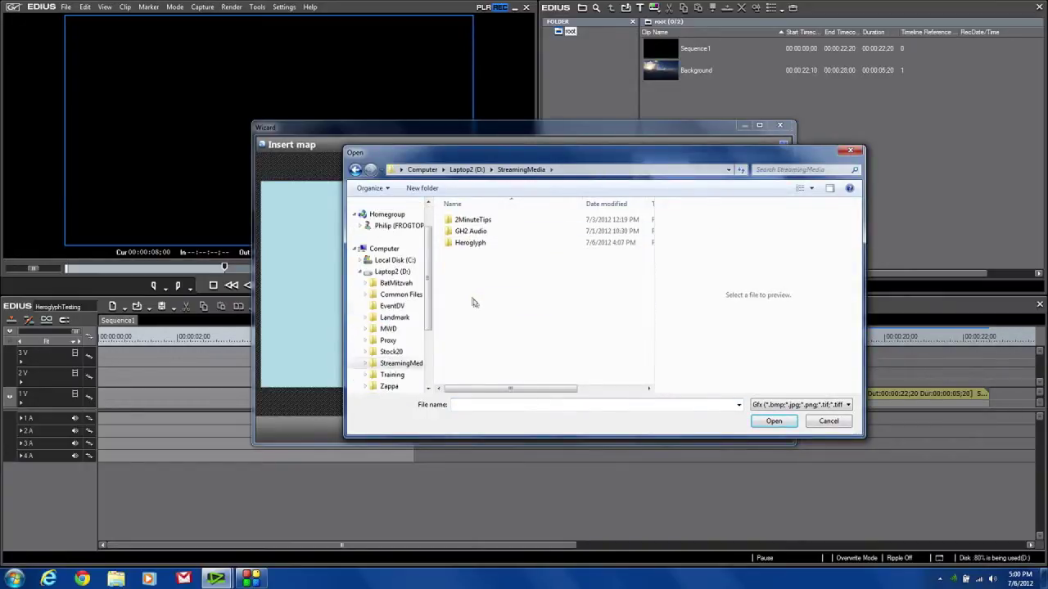
double_click(471, 242)
click(545, 375)
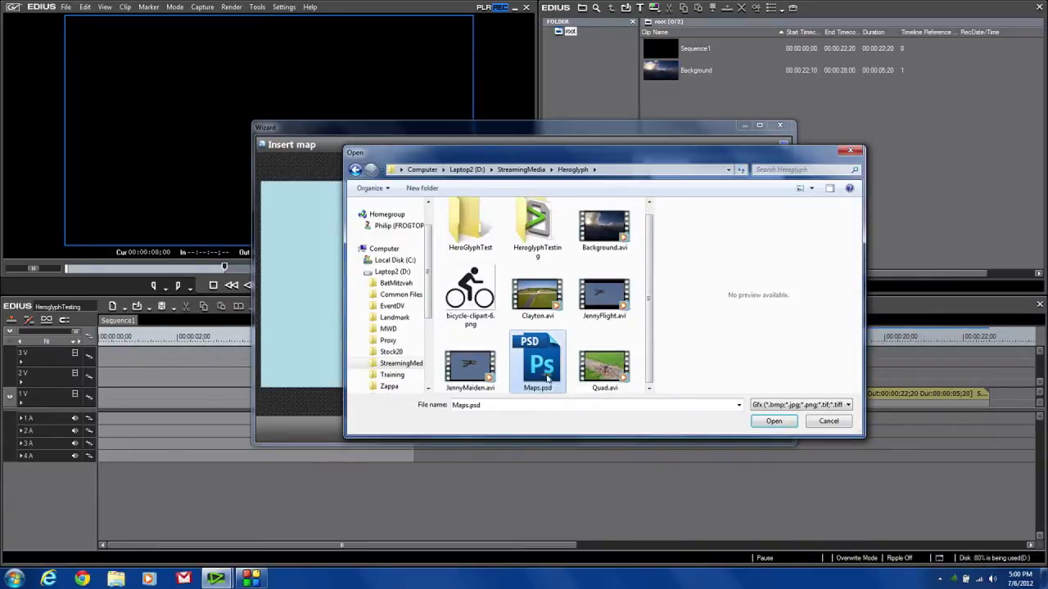
click(784, 422)
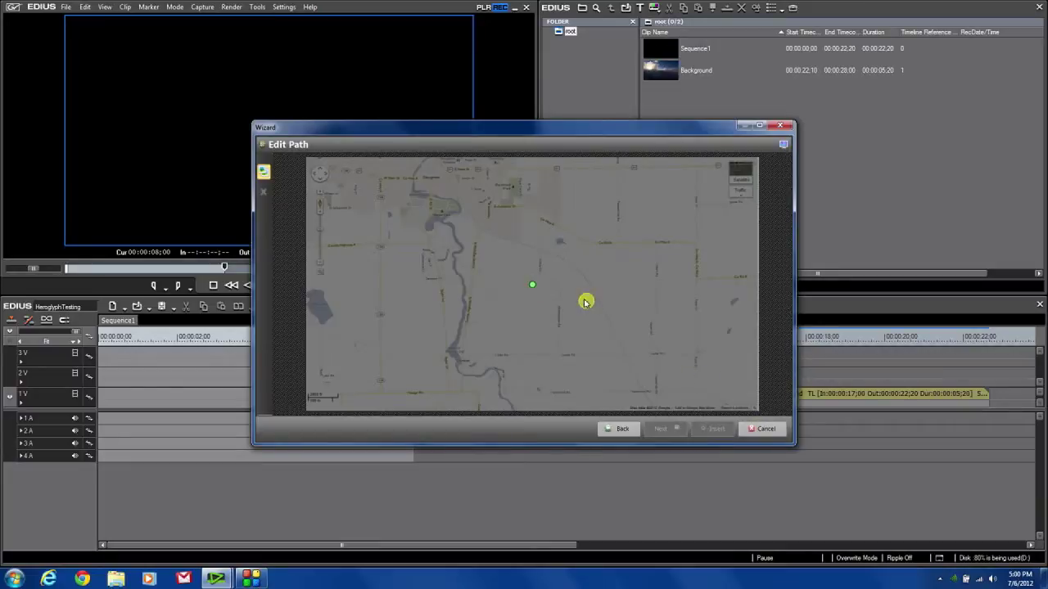
- Enlarge the wizard and trace a closed route loop starting and ending near Riverbank Park
drag(252, 122, 164, 22)
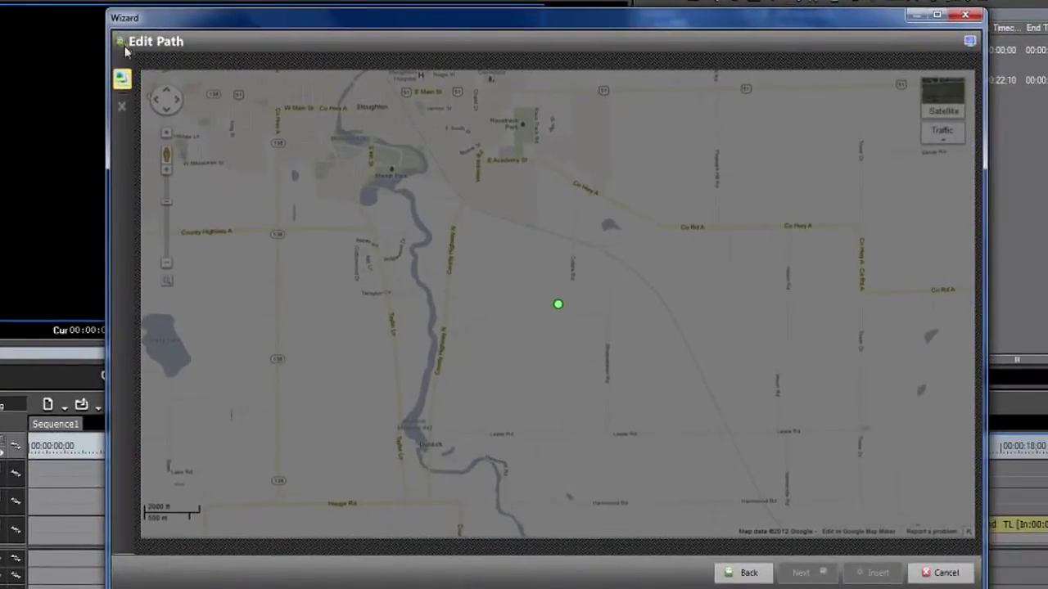
click(263, 277)
click(264, 279)
click(557, 305)
click(556, 305)
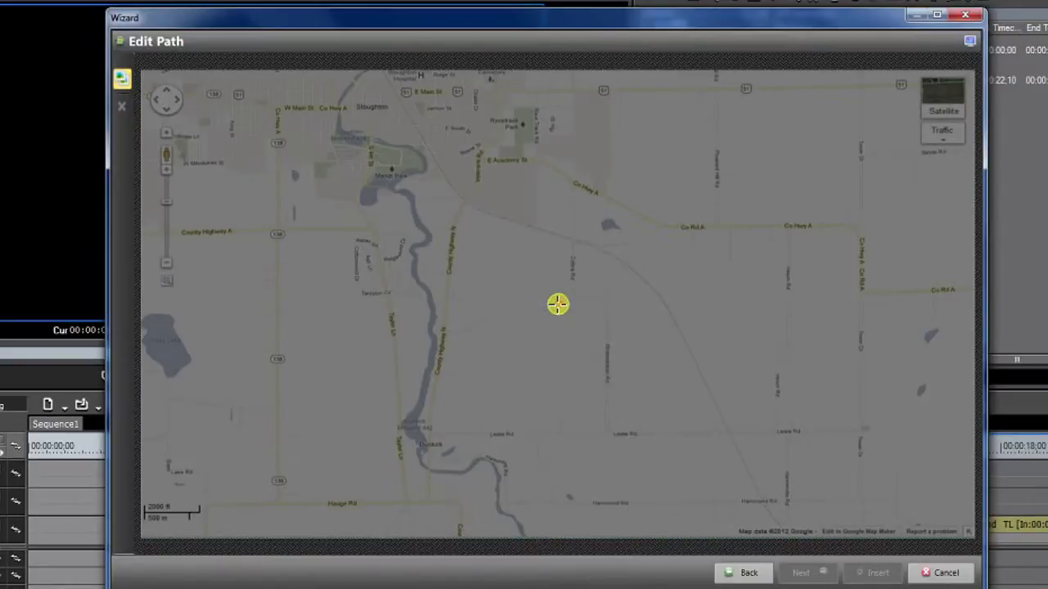
click(558, 304)
mouse_move(533, 120)
mouse_down()
mouse_move(536, 158)
mouse_move(552, 160)
mouse_move(576, 191)
mouse_move(571, 301)
mouse_move(602, 303)
mouse_move(607, 315)
mouse_move(608, 432)
mouse_move(429, 435)
mouse_move(458, 211)
mouse_move(480, 166)
mouse_move(537, 157)
mouse_move(536, 120)
mouse_up()
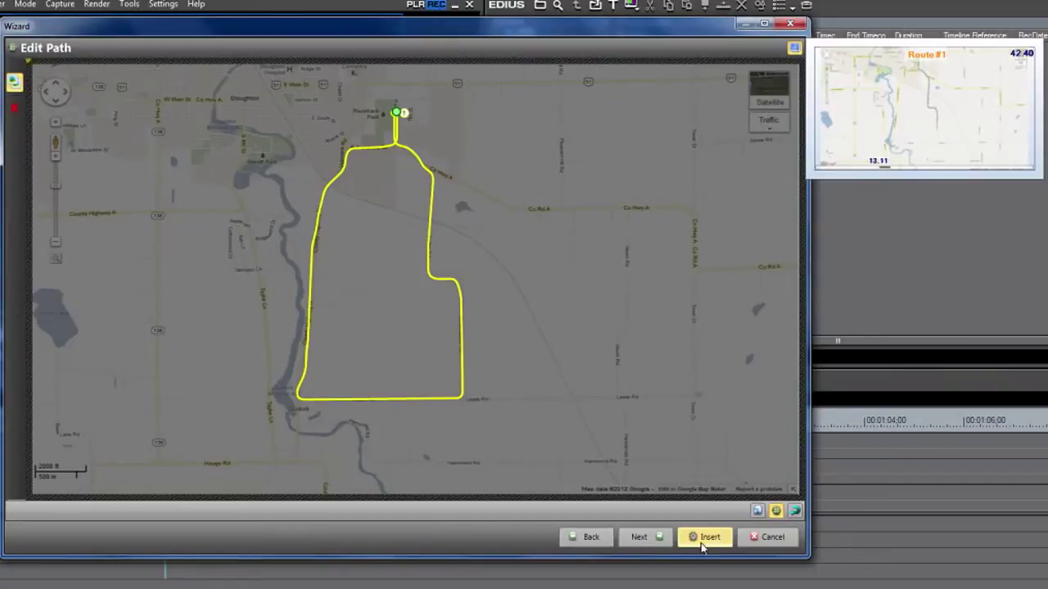
- Apply the orange line style from the Path Style palette to the route
click(661, 538)
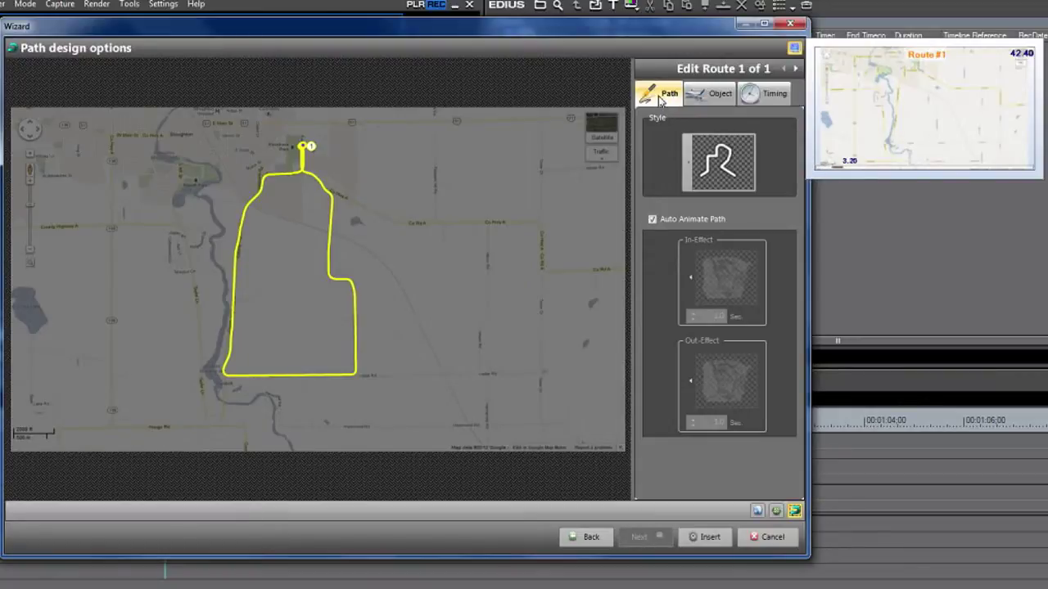
click(689, 166)
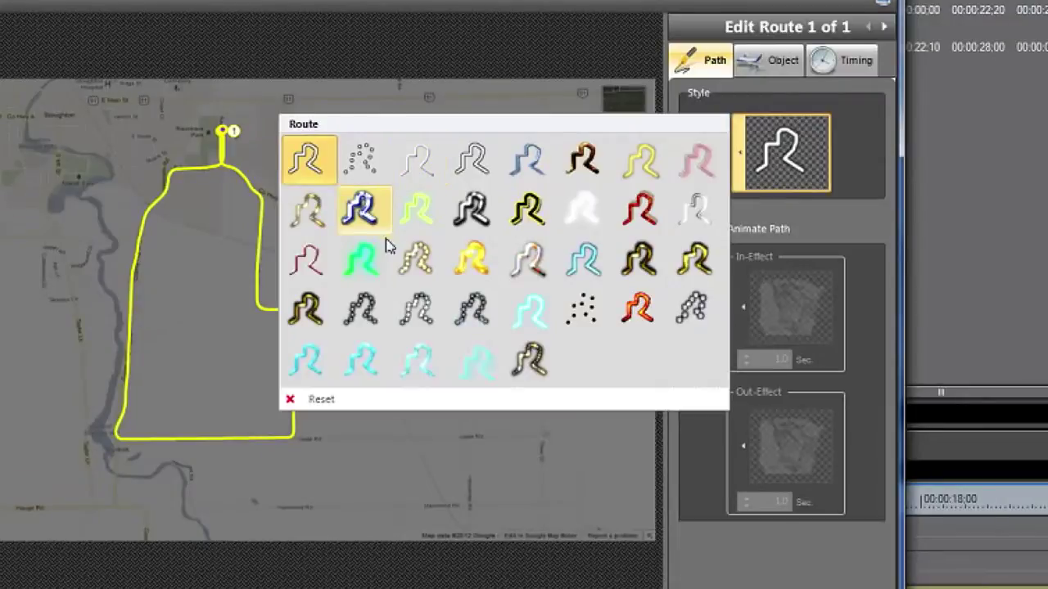
click(642, 309)
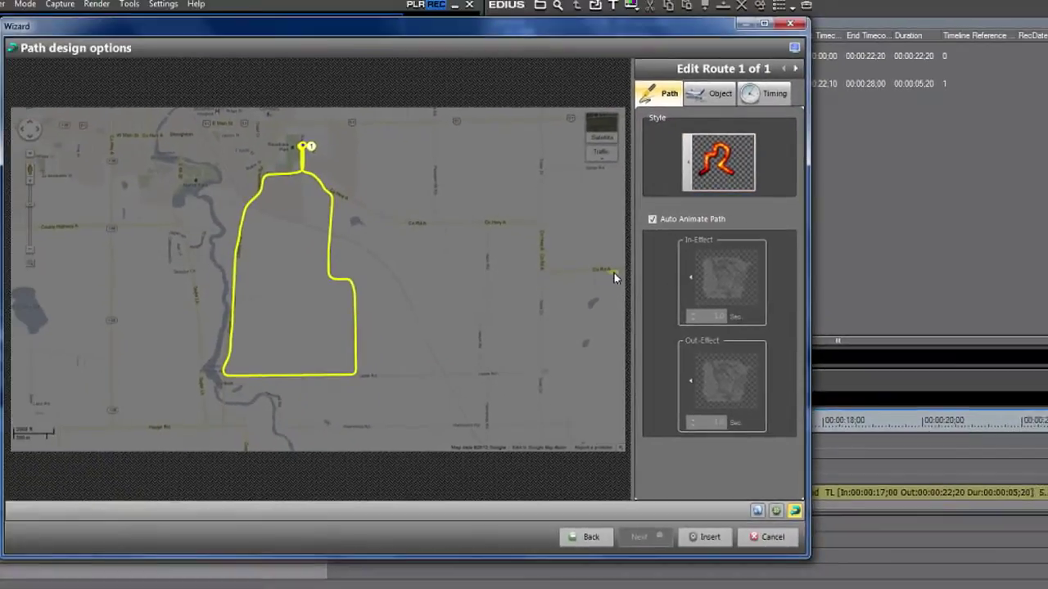
- Set the travel object to the On Road cyclist with an airplane movement animation
click(715, 98)
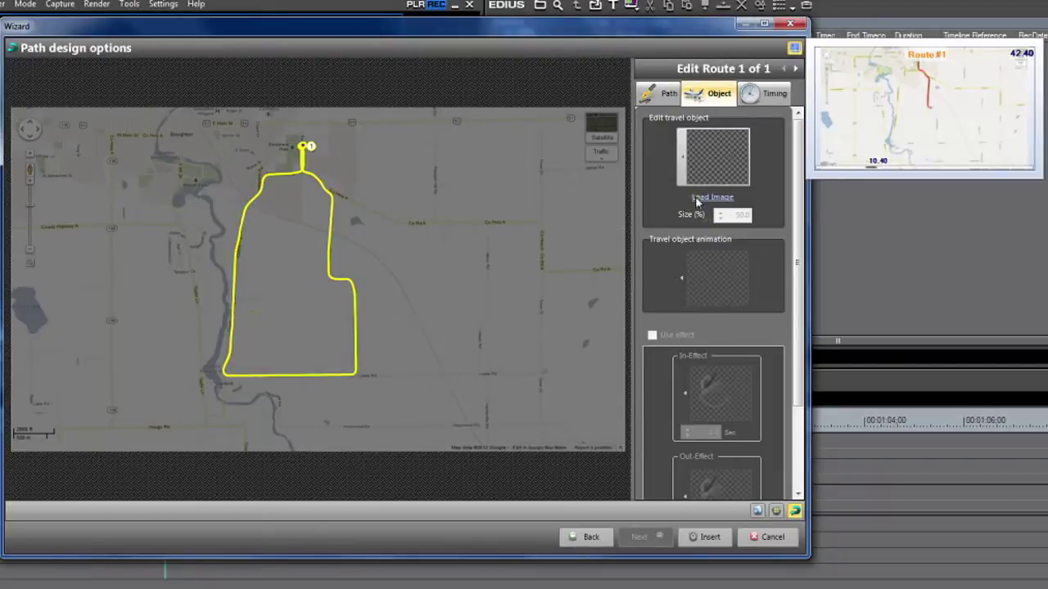
click(684, 160)
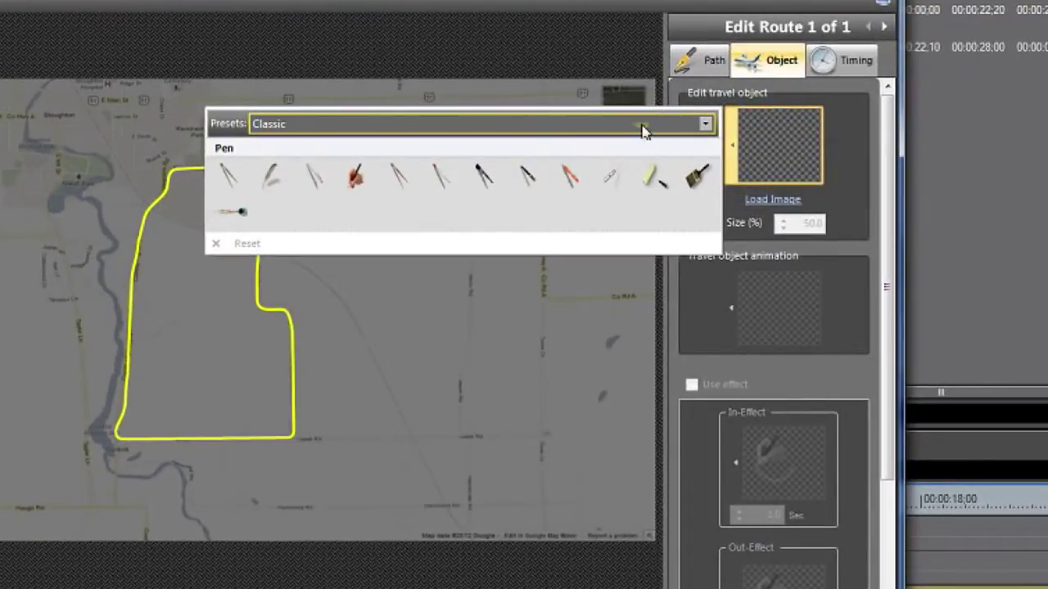
click(643, 131)
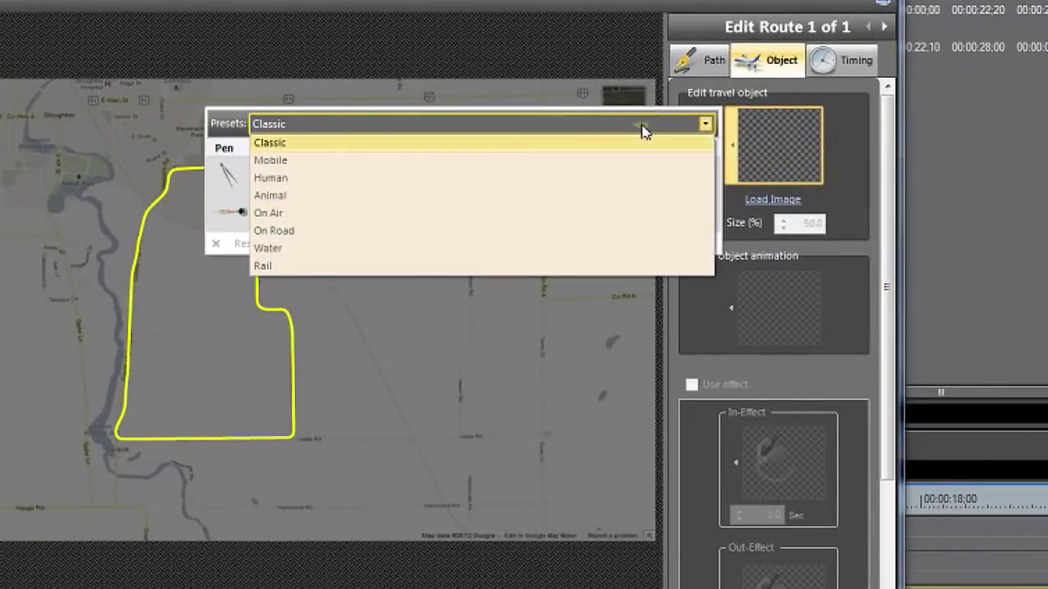
click(603, 232)
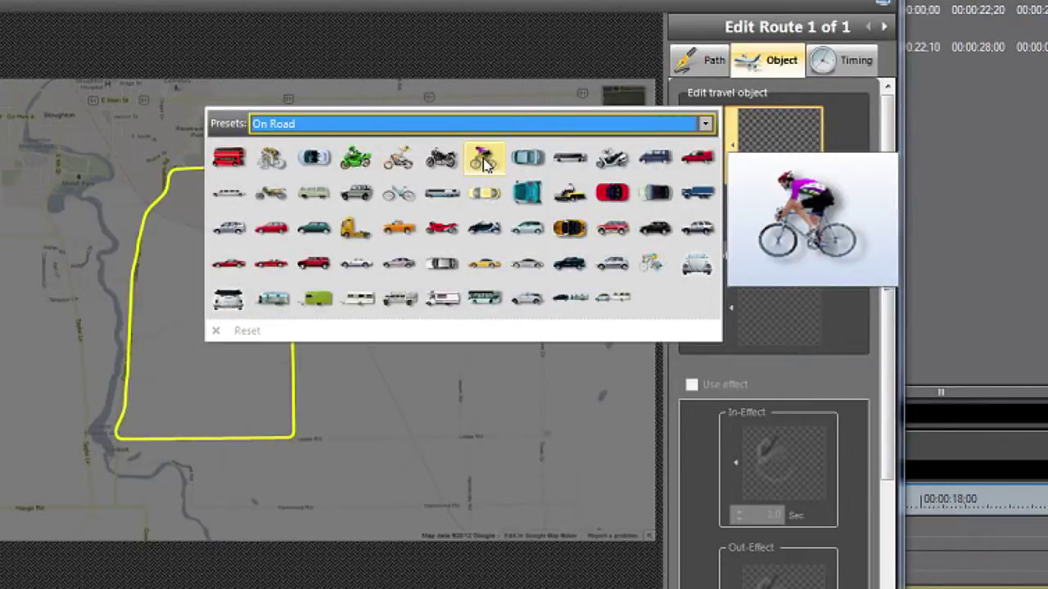
click(485, 161)
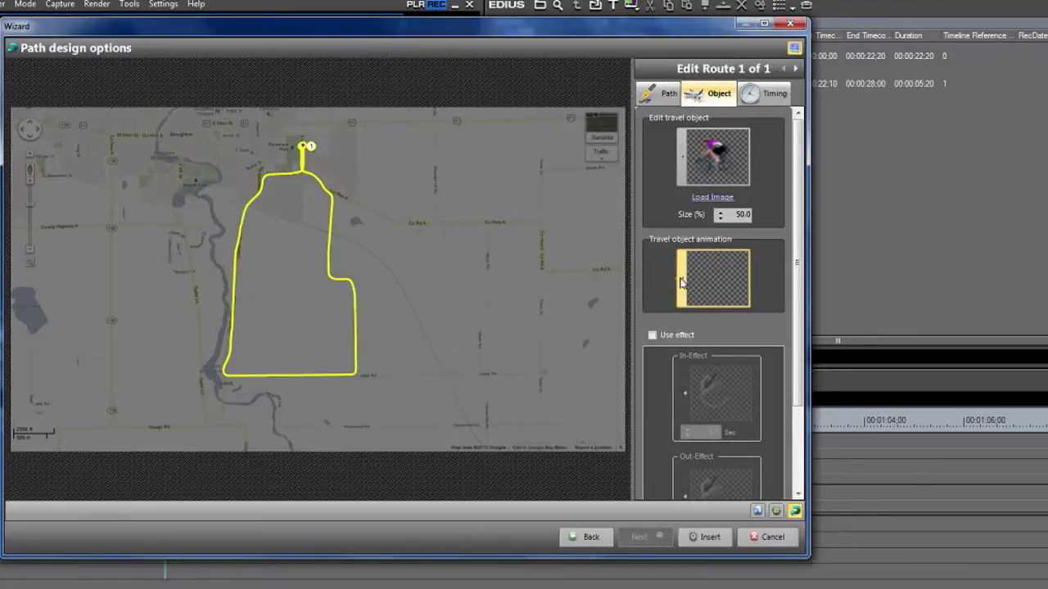
click(679, 278)
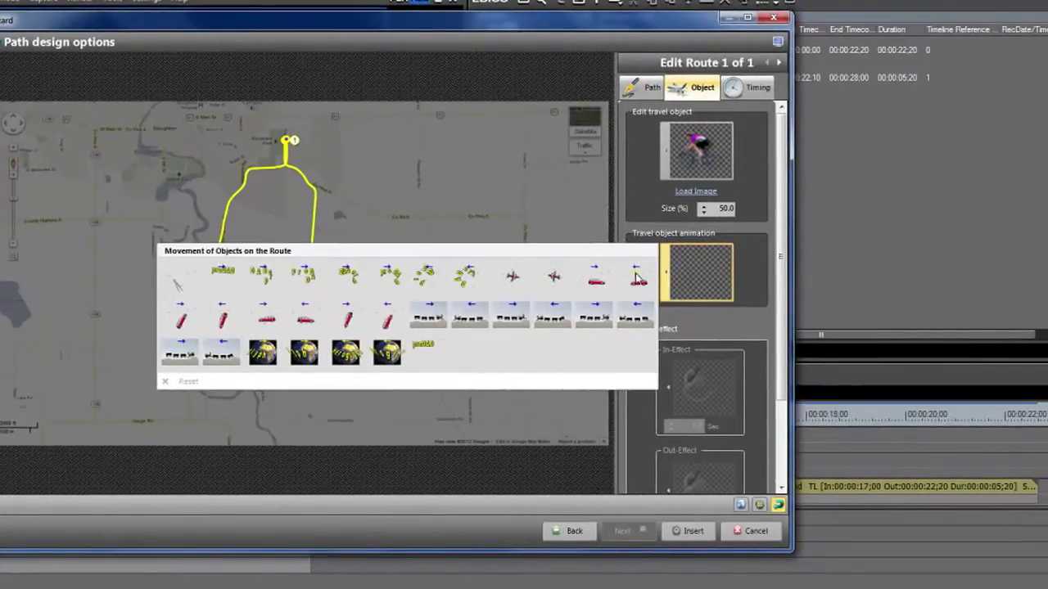
mouse_move(511, 280)
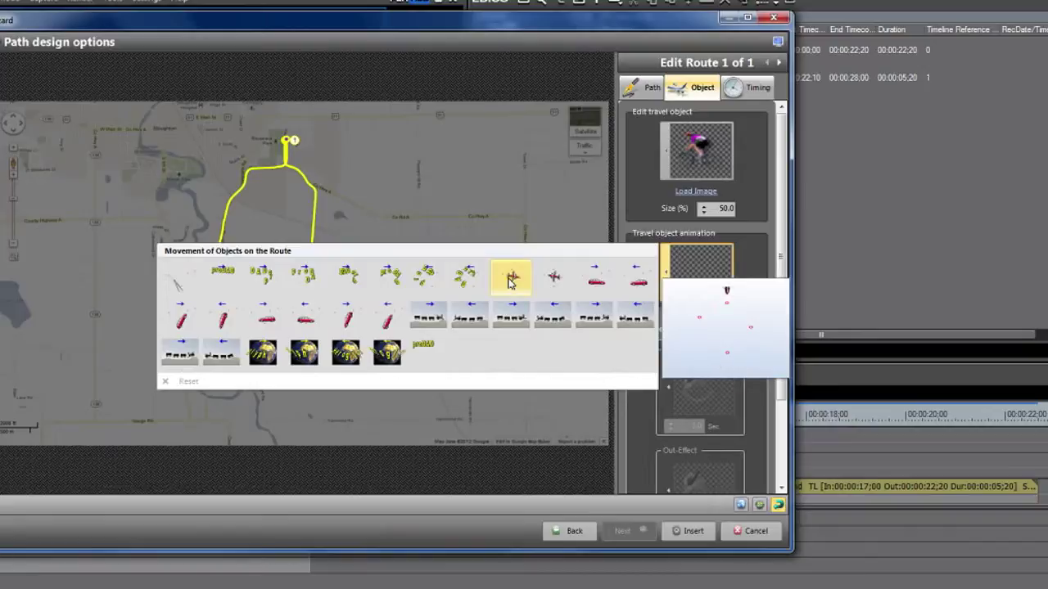
click(509, 280)
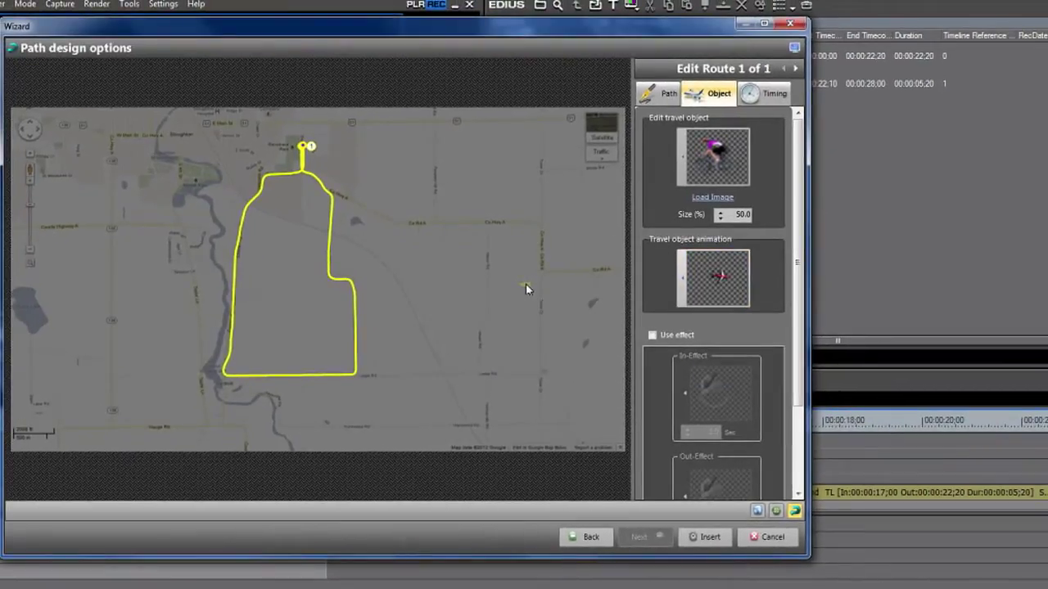
- Insert the finished route and scrub its animation to check the red line drawing across the map
click(706, 537)
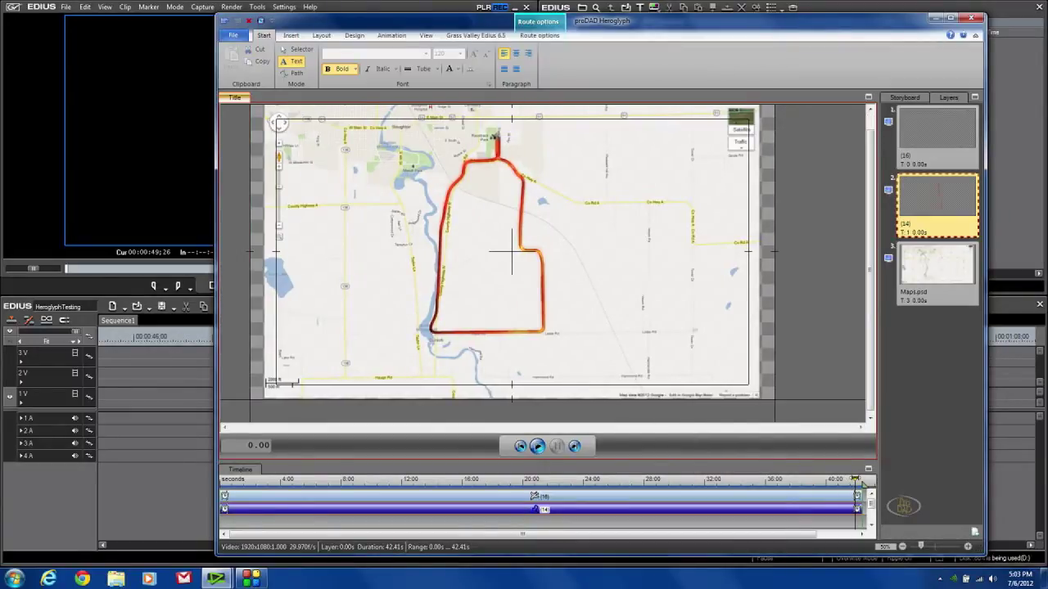
drag(856, 481, 219, 484)
drag(366, 486, 235, 480)
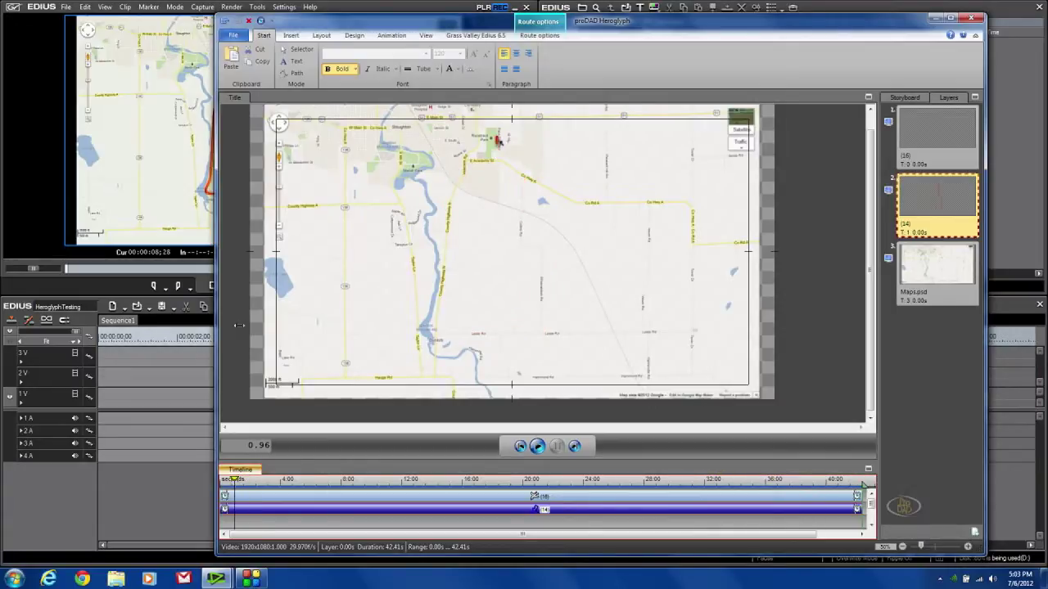
drag(313, 23, 400, 13)
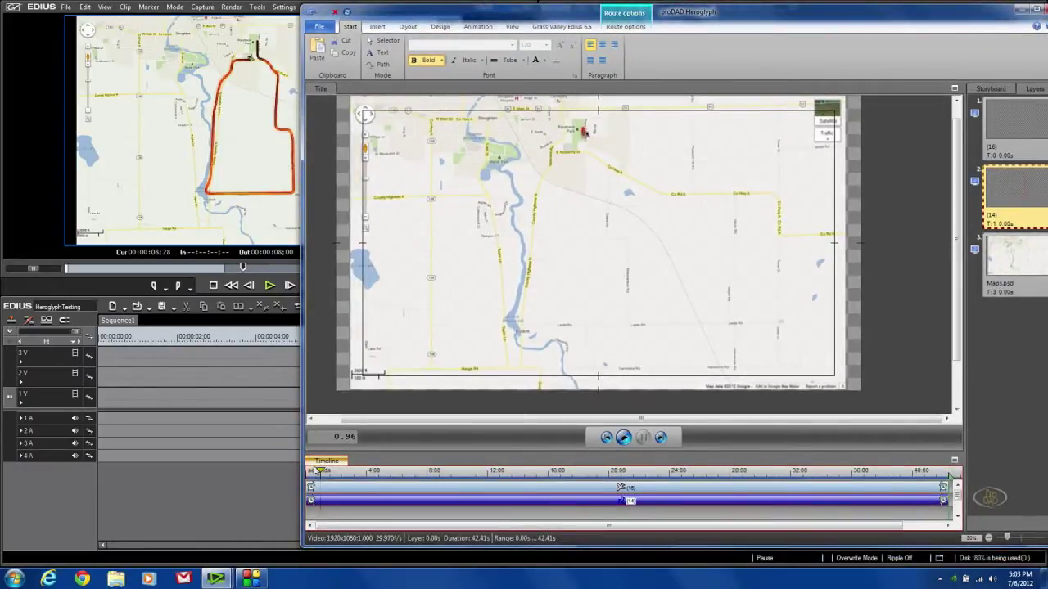
mouse_move(321, 473)
mouse_down()
mouse_move(690, 483)
mouse_move(309, 485)
mouse_move(368, 482)
mouse_move(334, 477)
mouse_up()
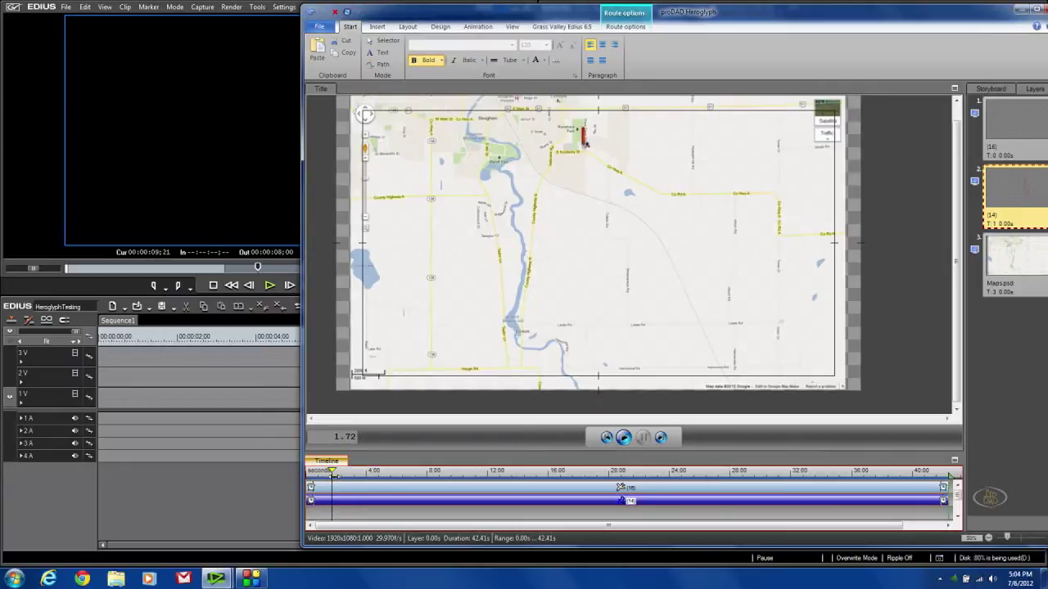
- Save the route project as BikePathRoute and return to the EDIUS timeline
key(ctrl+s)
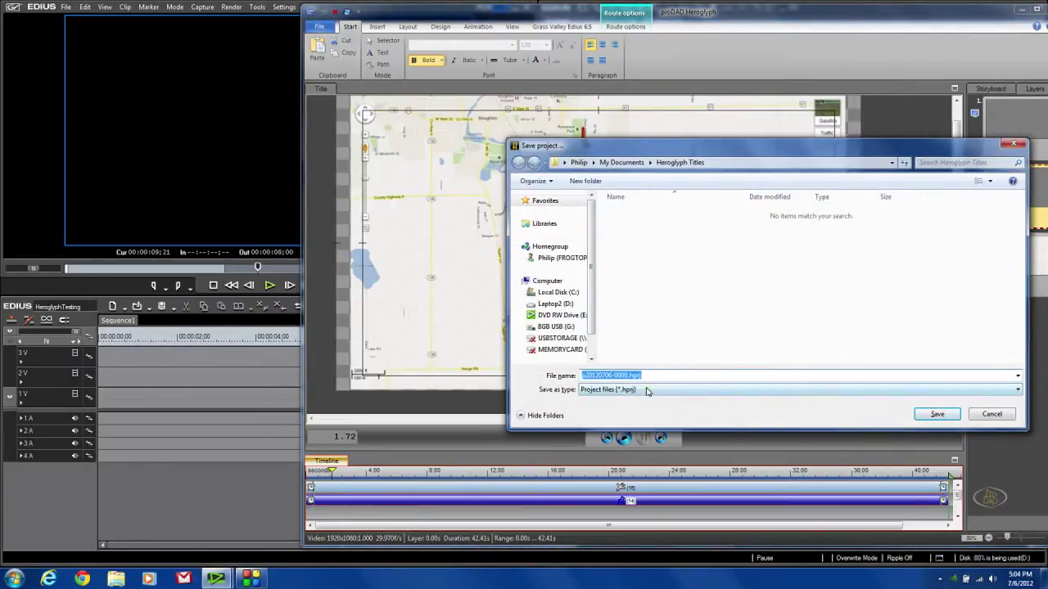
text(Bike)
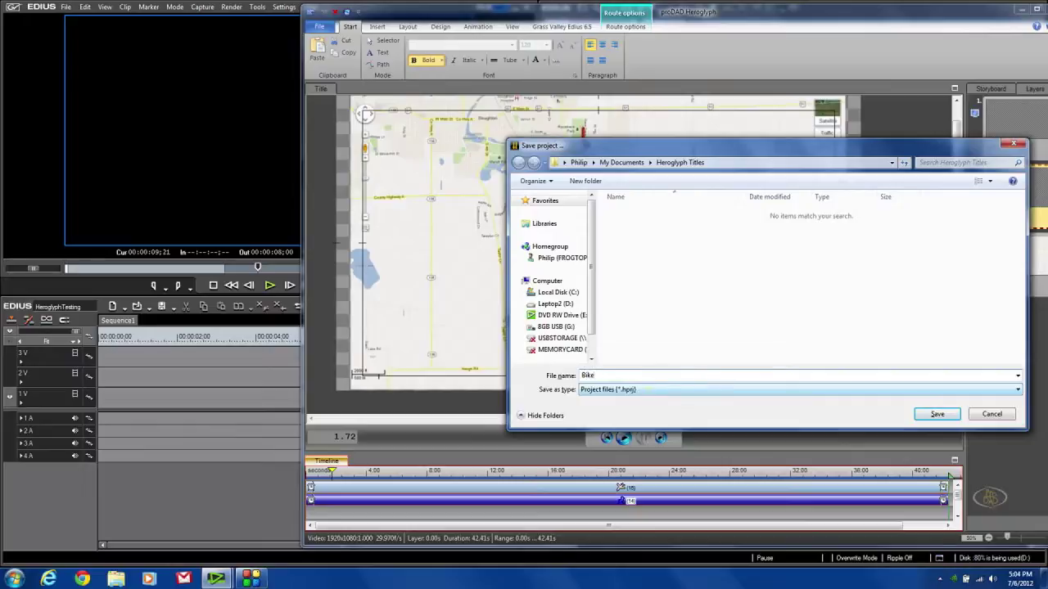
text(Pat)
scroll(552, 278, down, 2)
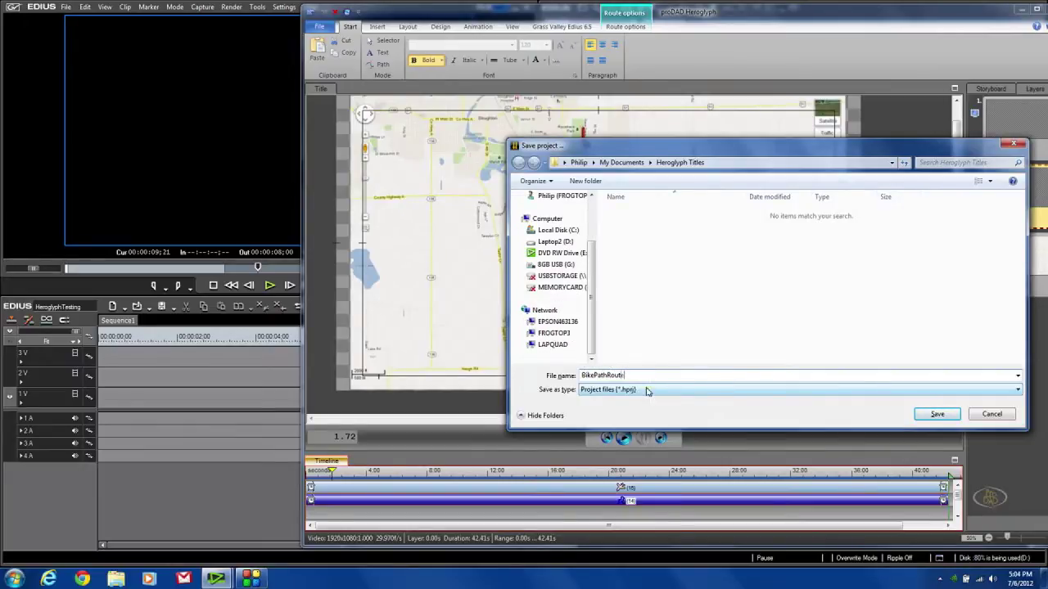
click(938, 414)
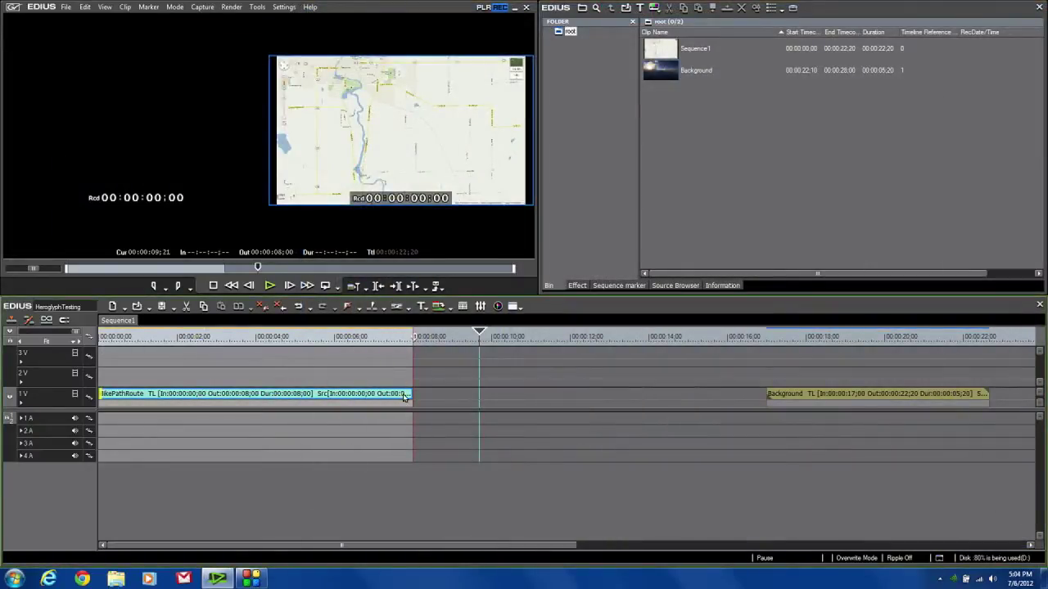
- Scrub the BikePathRoute animation, trim the clip back to eight seconds, and return to the sequence start
drag(483, 337, 413, 362)
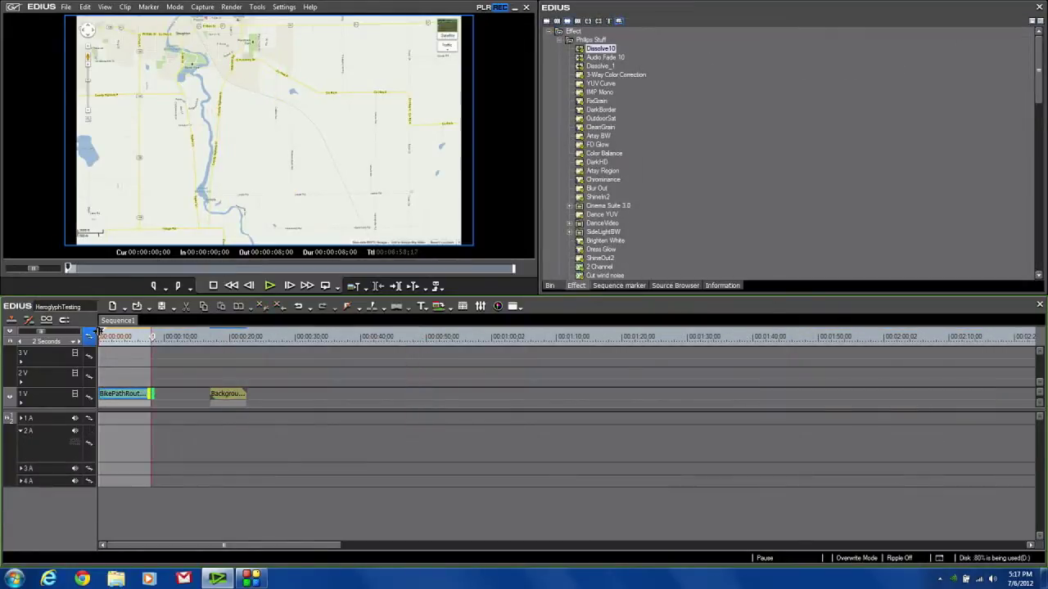
mouse_move(109, 336)
mouse_down()
mouse_move(140, 336)
mouse_move(99, 336)
mouse_up()
drag(150, 396, 182, 397)
mouse_move(107, 336)
mouse_down()
mouse_move(189, 336)
mouse_move(100, 337)
mouse_up()
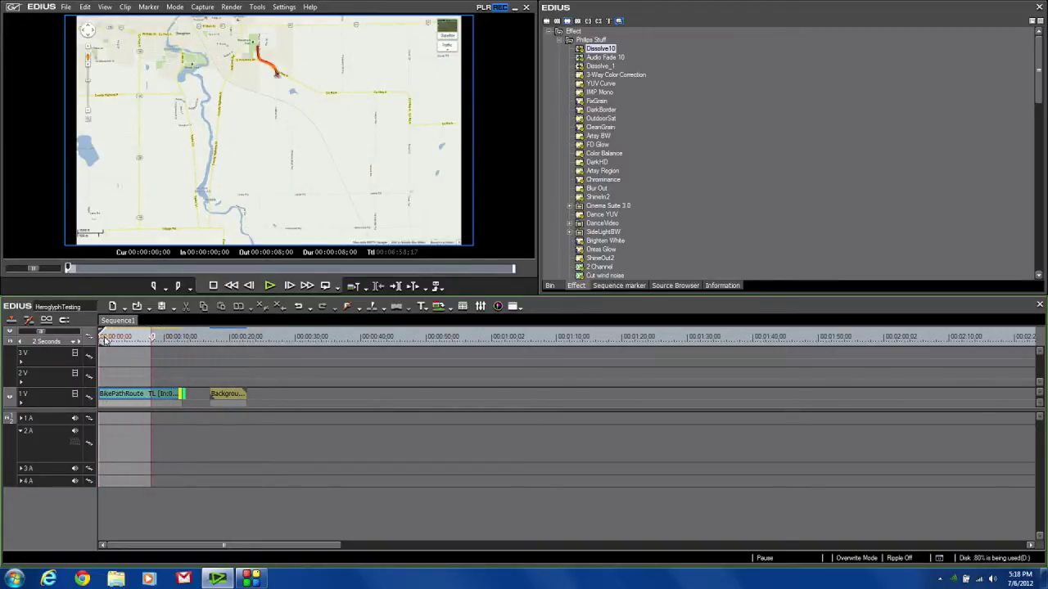
drag(179, 396, 151, 397)
mouse_move(103, 336)
mouse_down()
mouse_move(153, 335)
mouse_move(101, 337)
mouse_up()
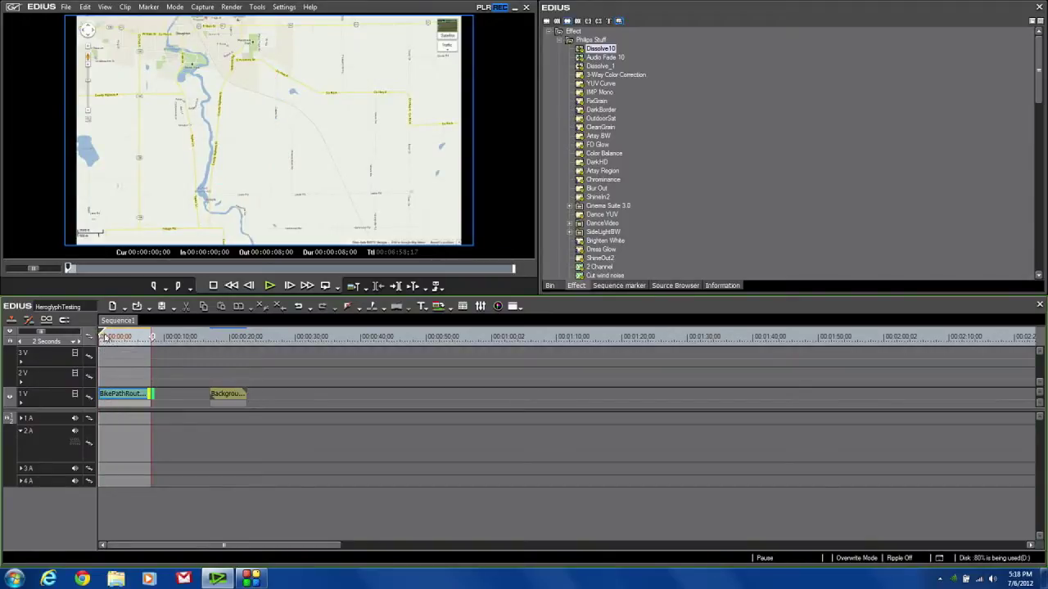
drag(103, 336, 135, 337)
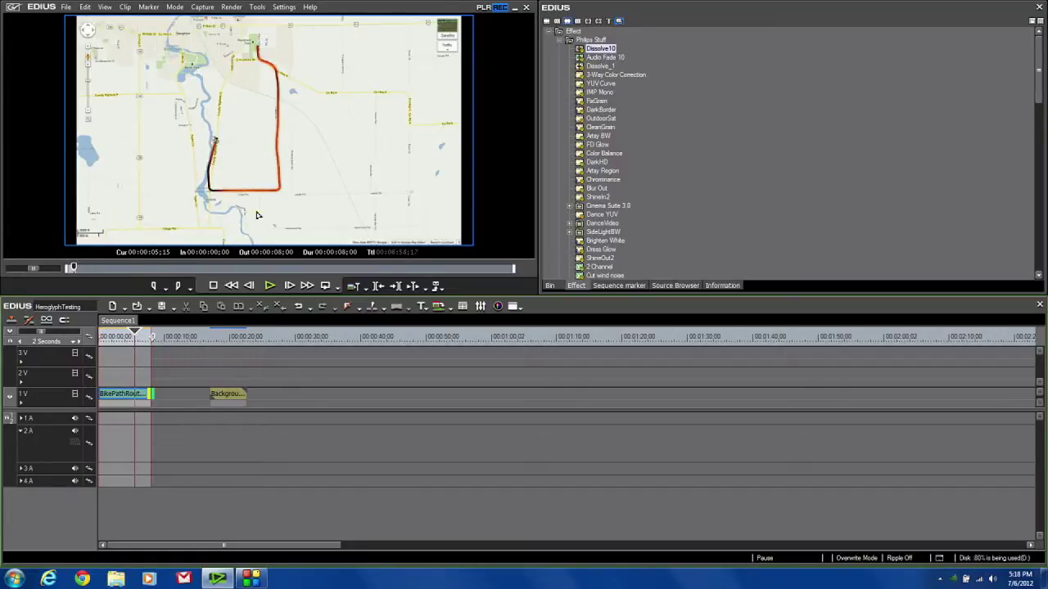
key(Home)
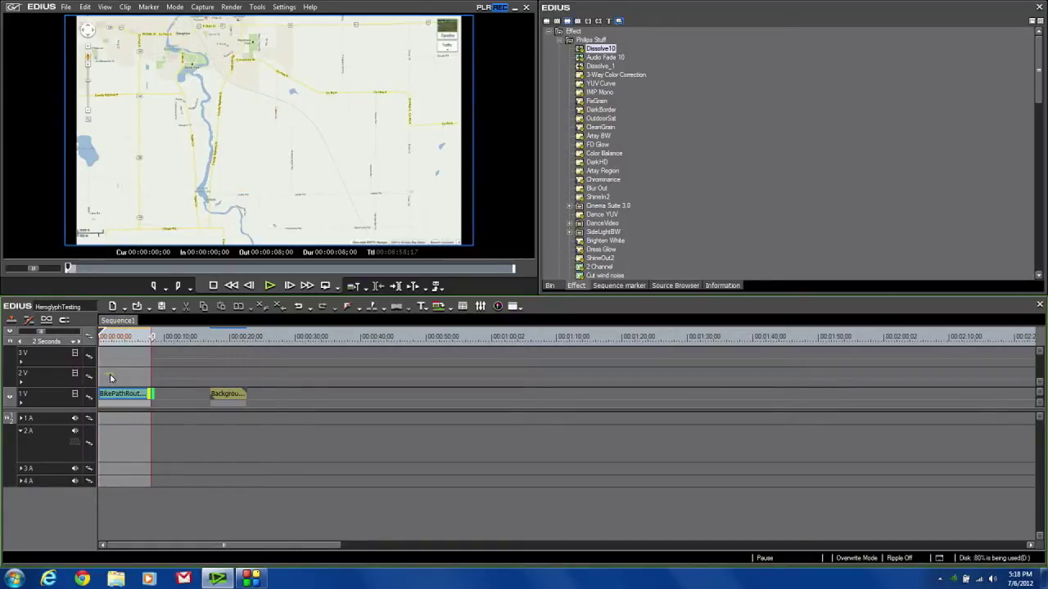
right_click(111, 378)
- Create a new Heroglyph title from the Script wizard's Handwriting IN/OUT template 5
mouse_move(229, 382)
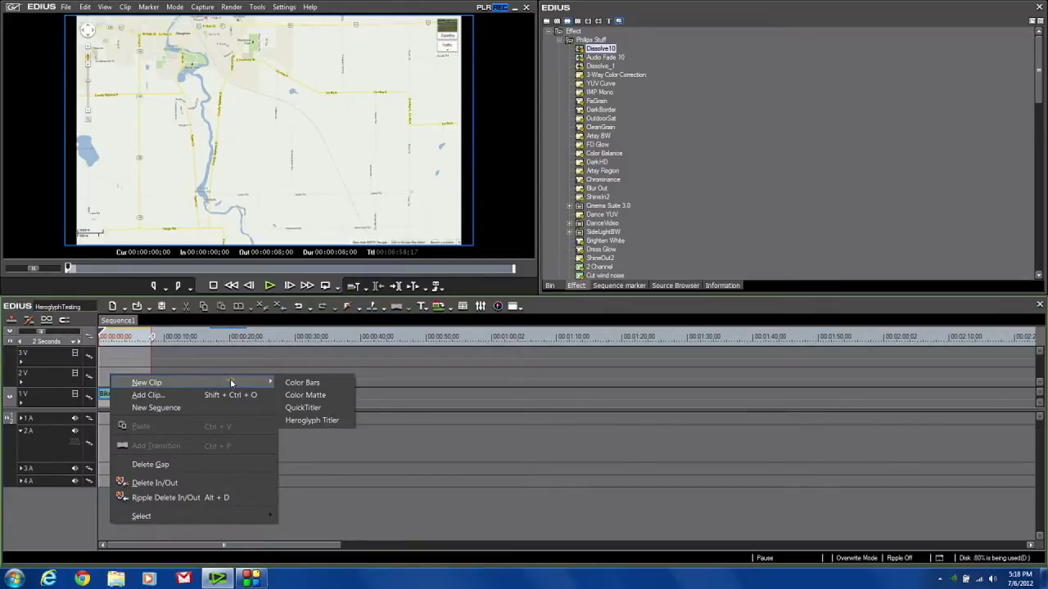
click(327, 421)
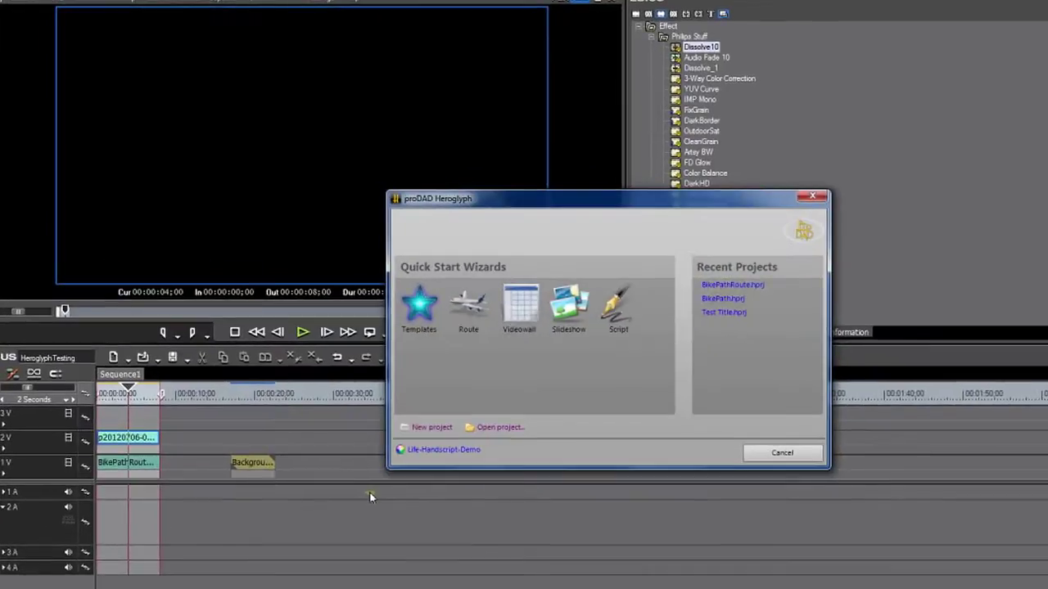
click(616, 310)
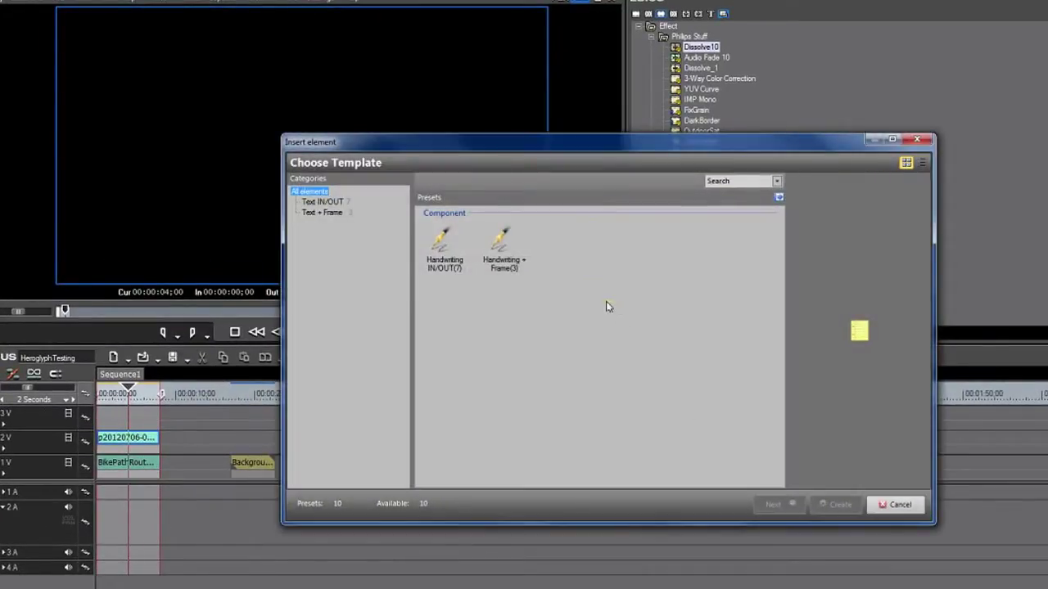
click(435, 239)
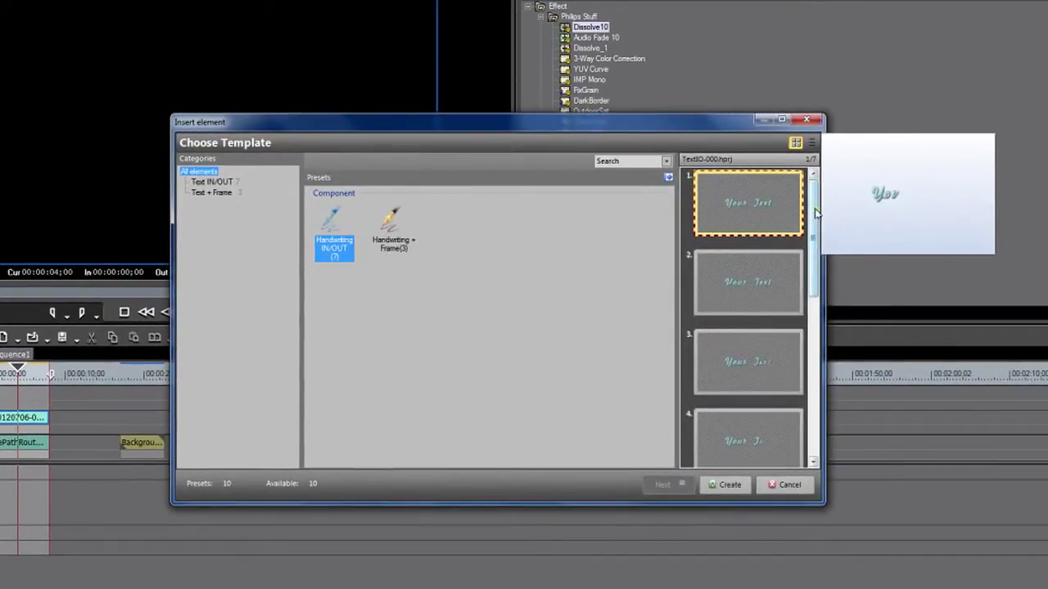
drag(817, 211, 818, 278)
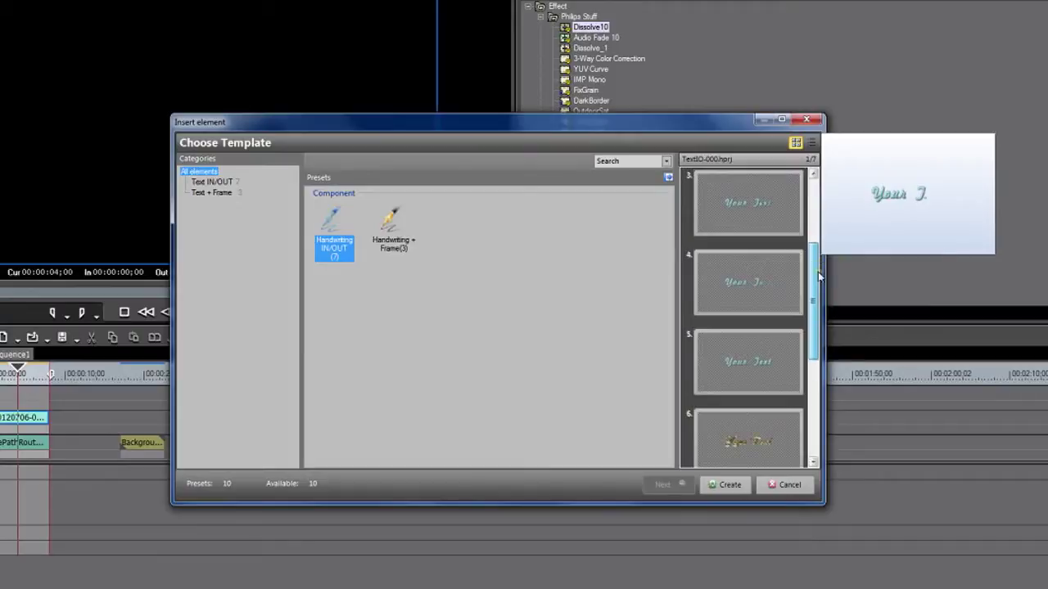
click(741, 360)
mouse_move(741, 360)
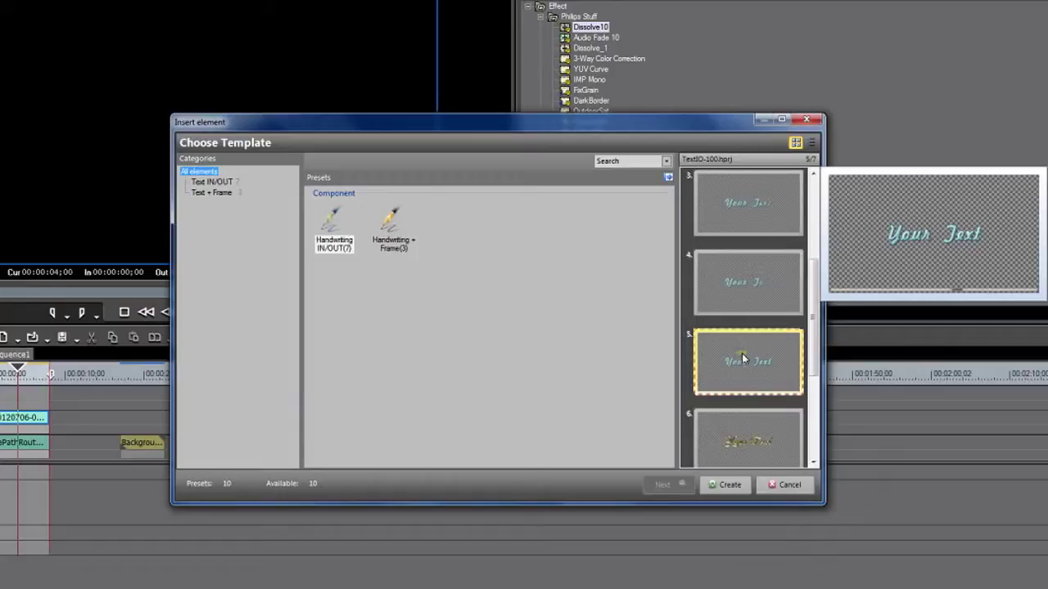
click(742, 353)
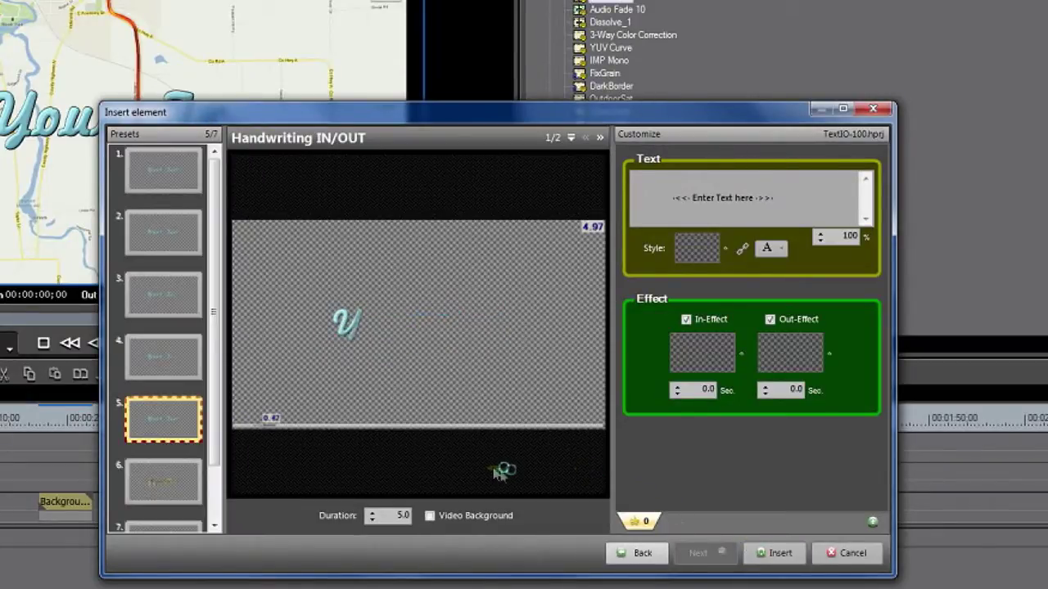
- Enter 'My Bike Ride' as the title text with a red script style and red font colour
click(673, 199)
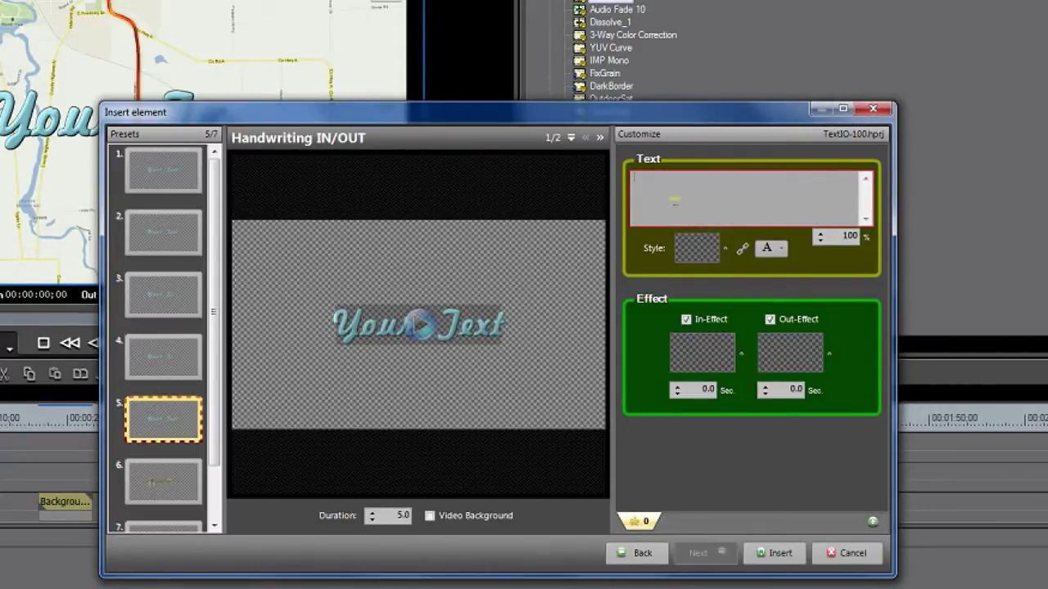
text(My Bi)
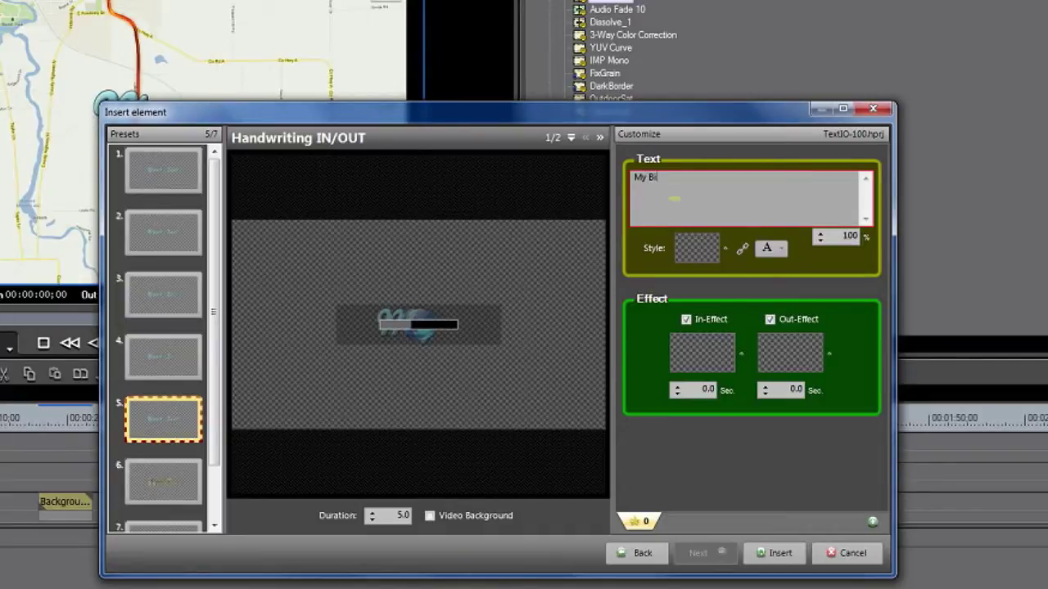
text(ke Ride)
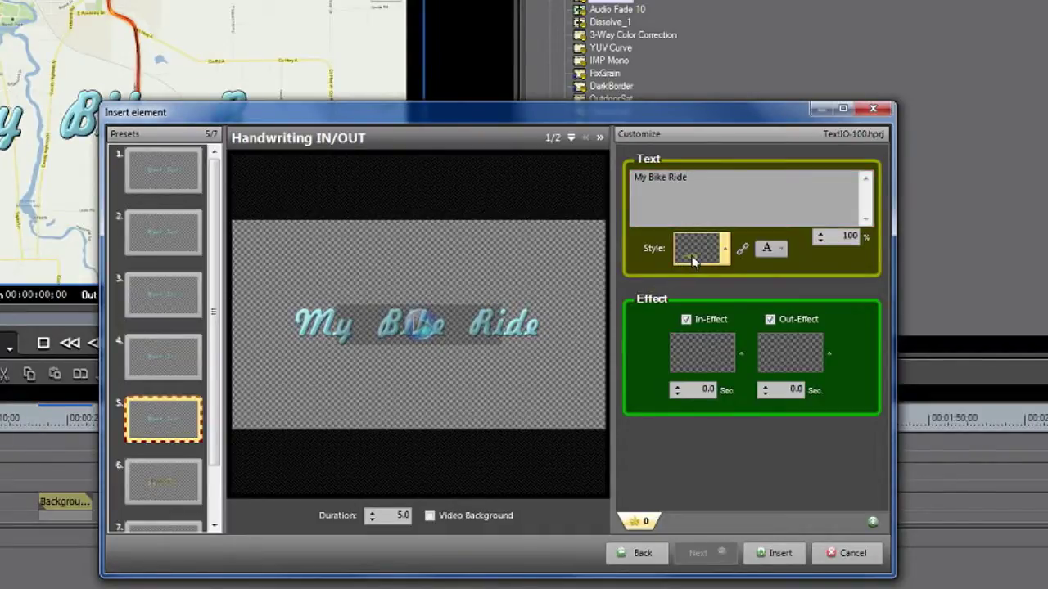
click(692, 257)
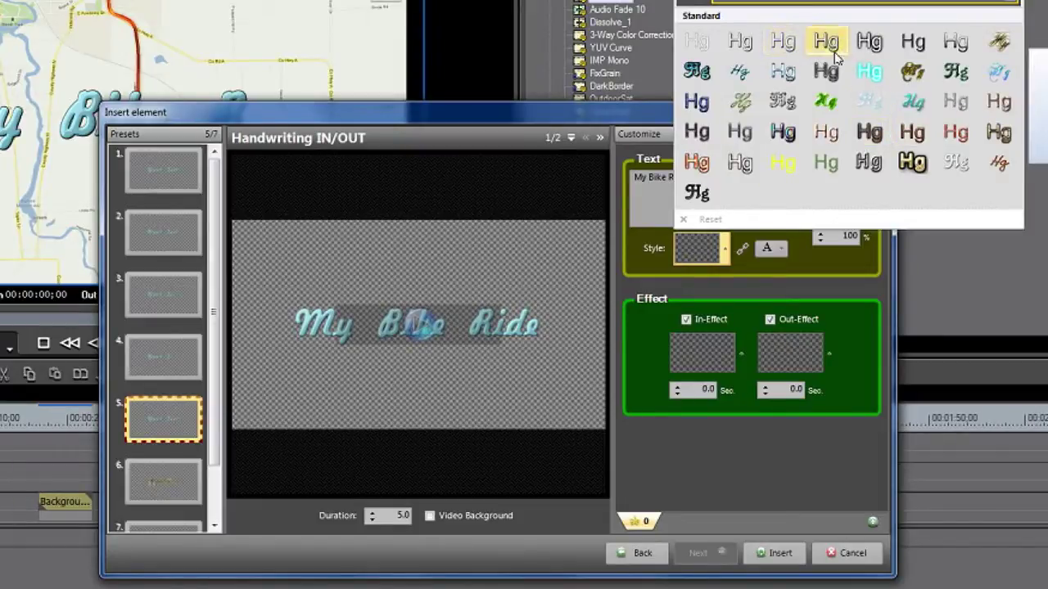
click(912, 133)
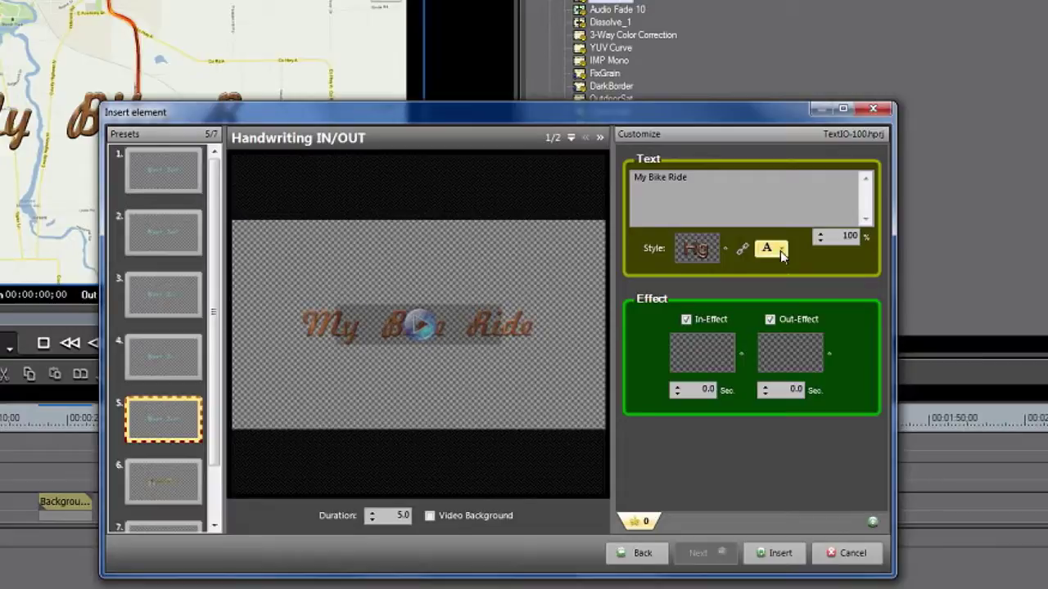
click(780, 250)
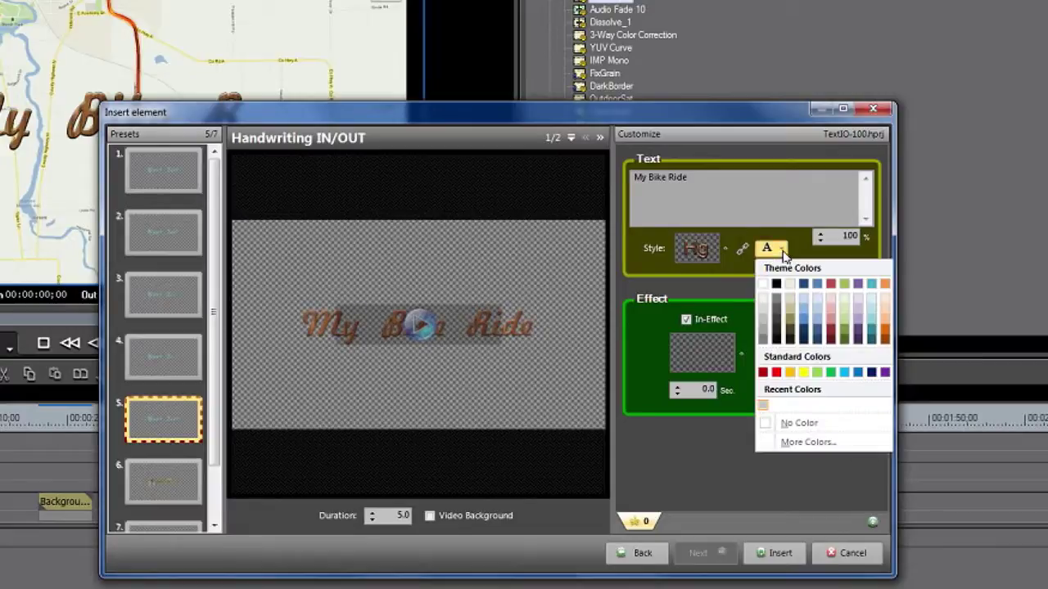
click(764, 374)
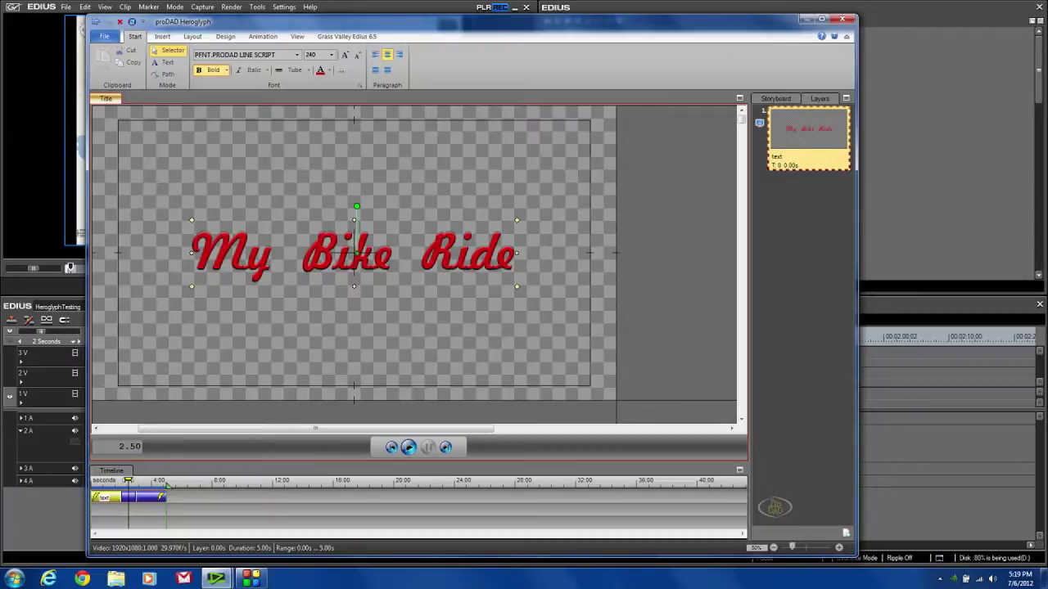
click(125, 482)
click(96, 499)
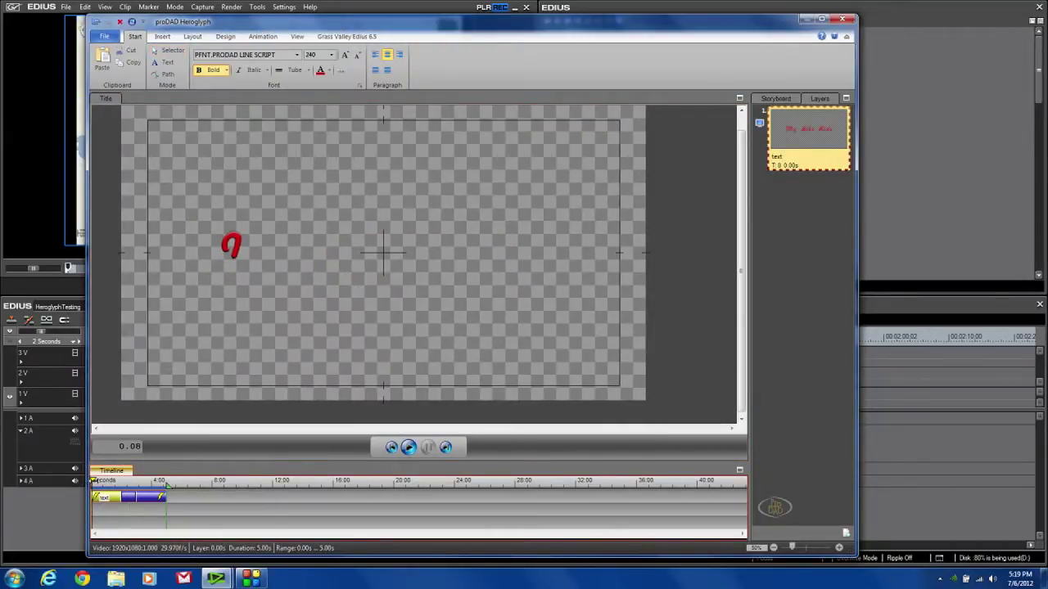
drag(97, 482, 108, 503)
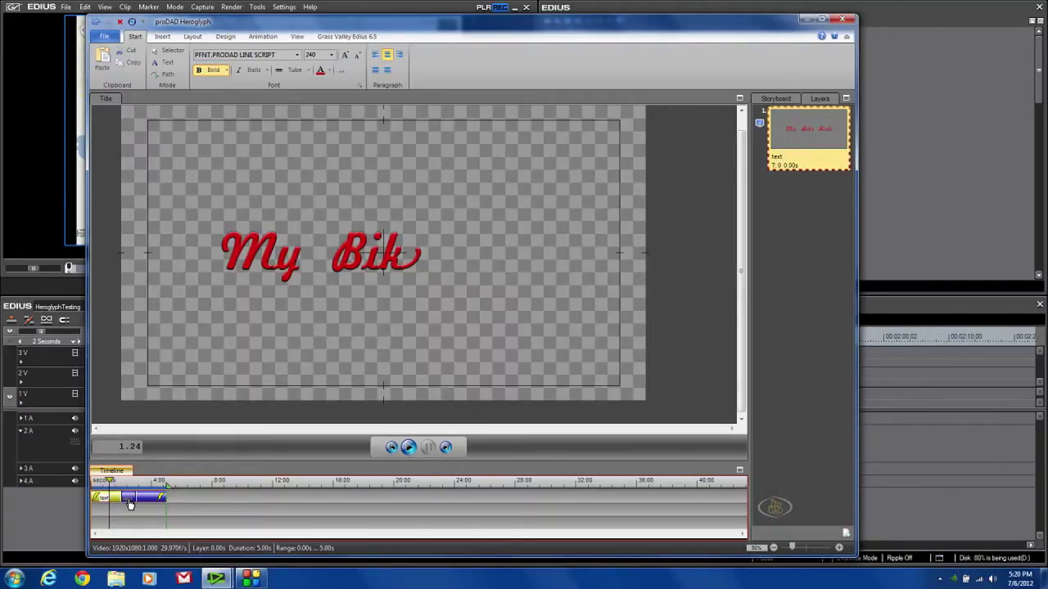
click(263, 36)
- Set the title's Duration to 8 seconds on the Animation tab
click(483, 63)
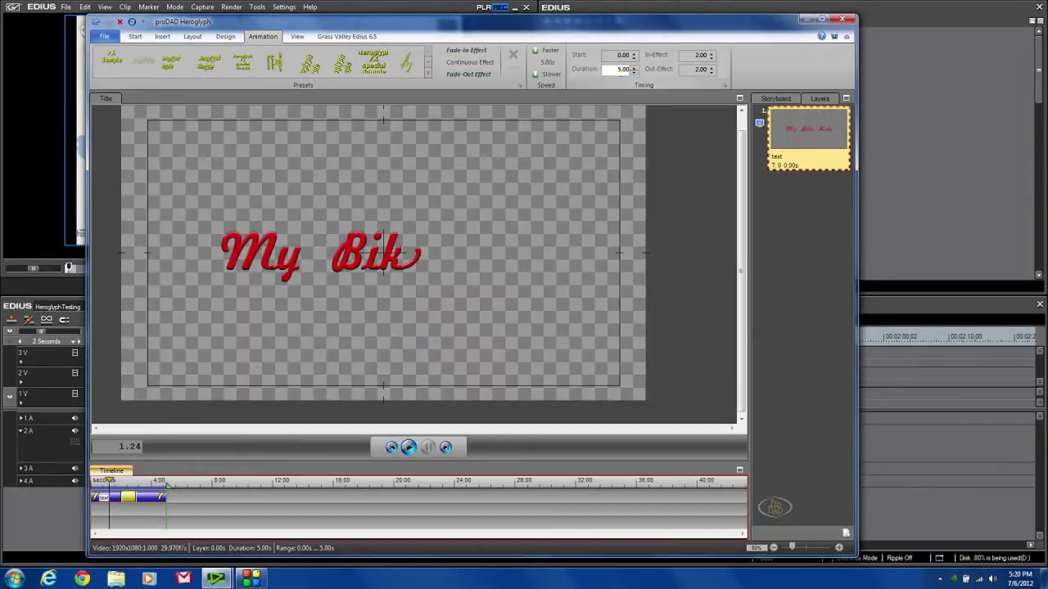
double_click(624, 69)
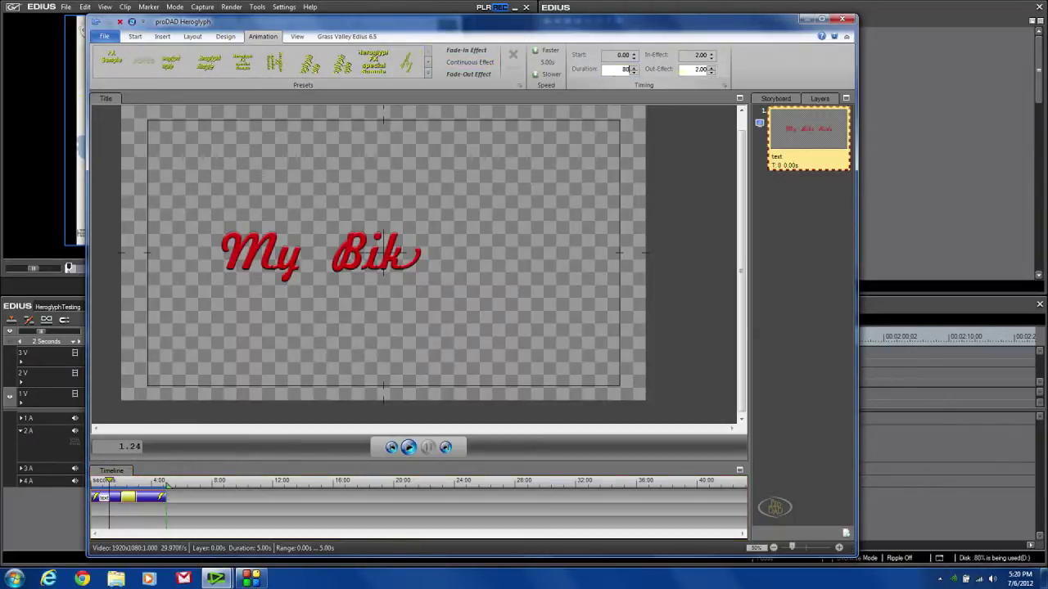
key(Return)
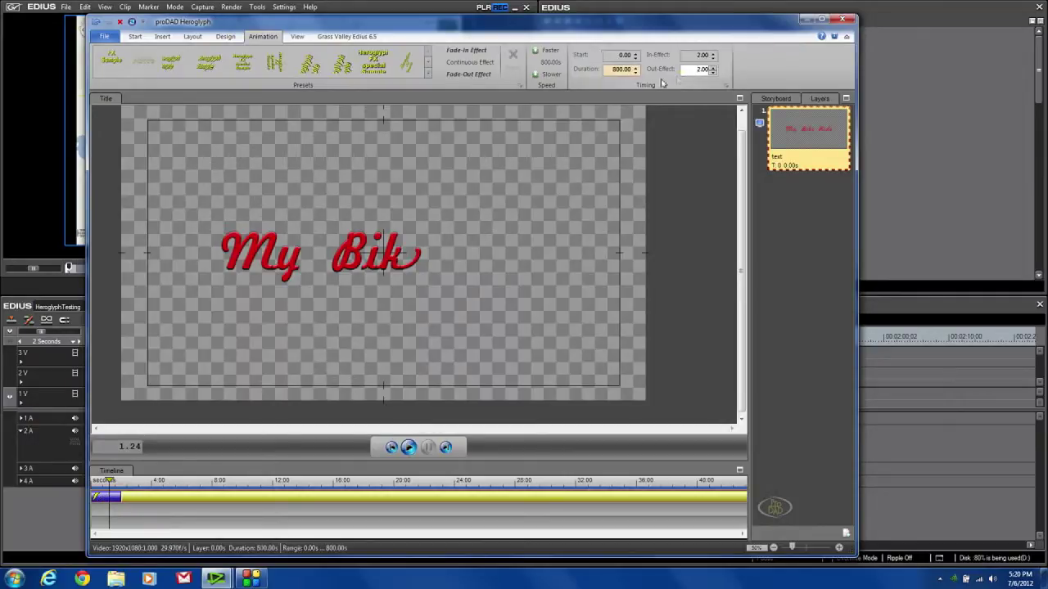
double_click(620, 69)
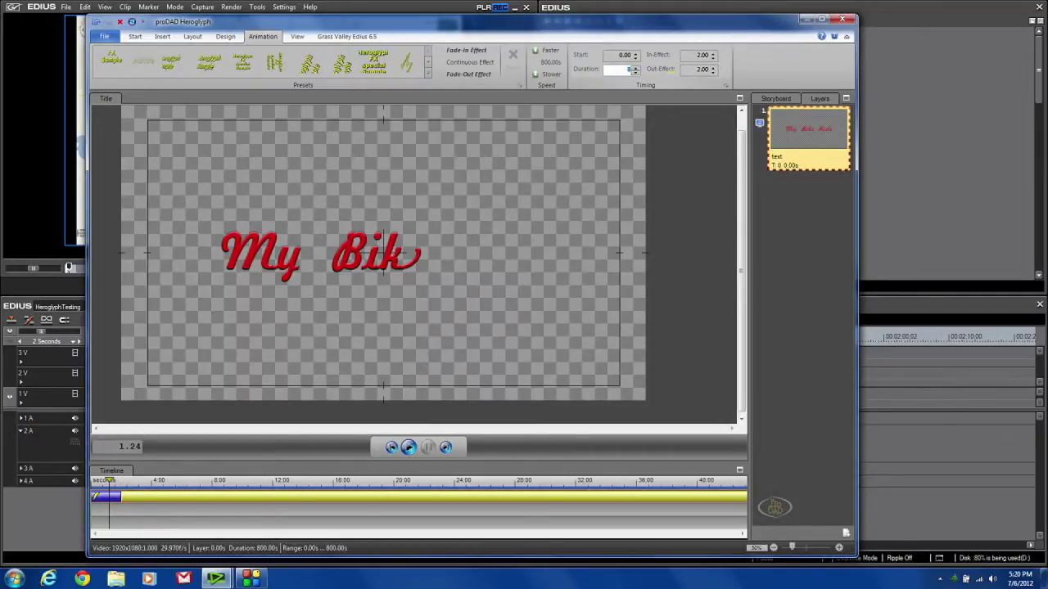
text(8)
key(Return)
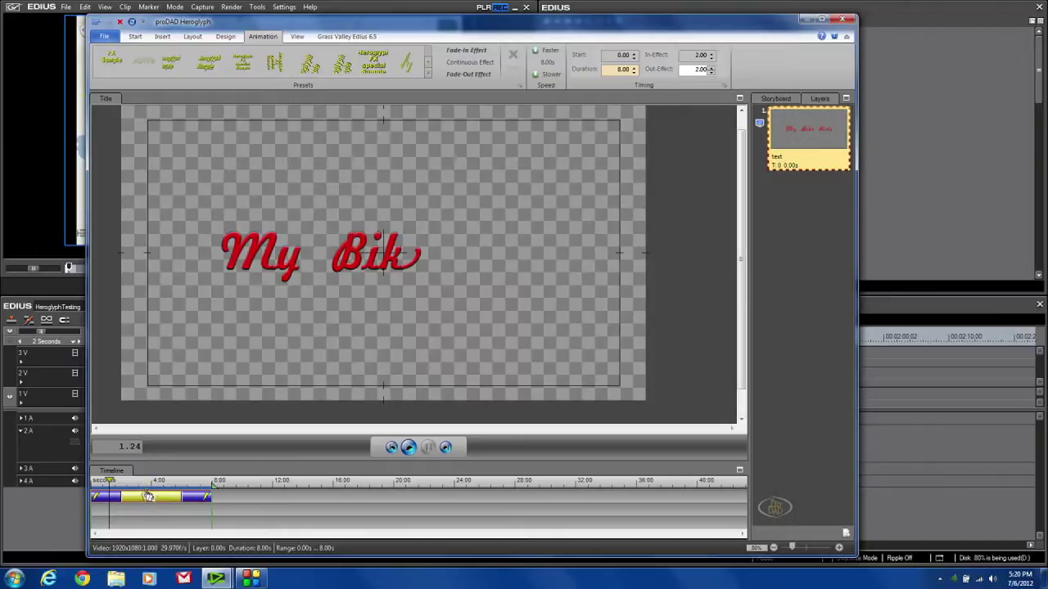
- Reduce the Fade-Out Effect's Out-Effect to 0.00 and preview the title's fade-in
mouse_move(114, 492)
mouse_down()
mouse_move(95, 485)
mouse_move(217, 483)
mouse_move(113, 483)
mouse_move(200, 497)
mouse_up()
click(176, 481)
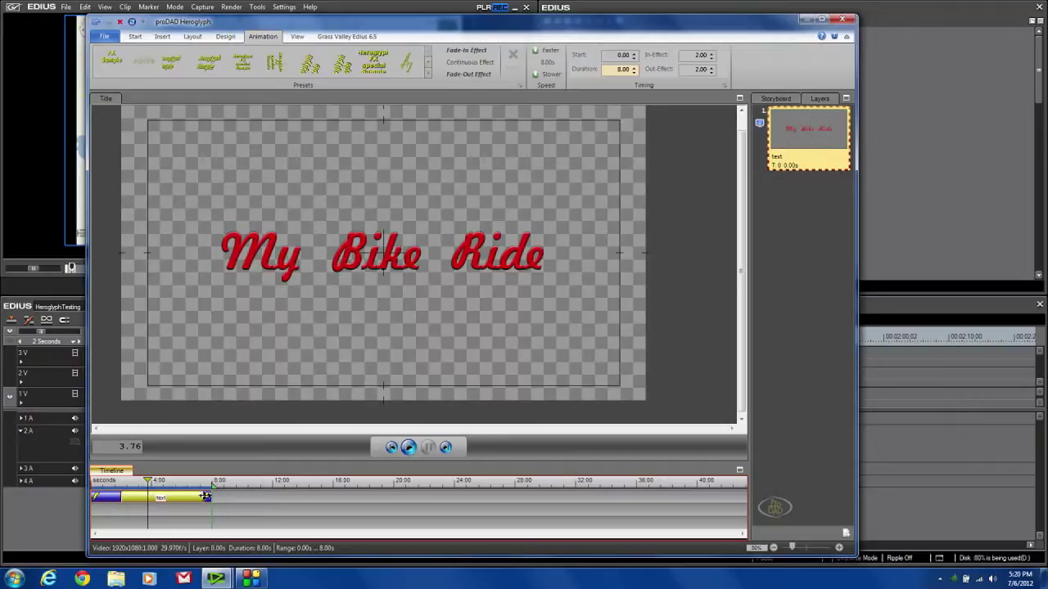
drag(208, 497, 210, 497)
click(480, 77)
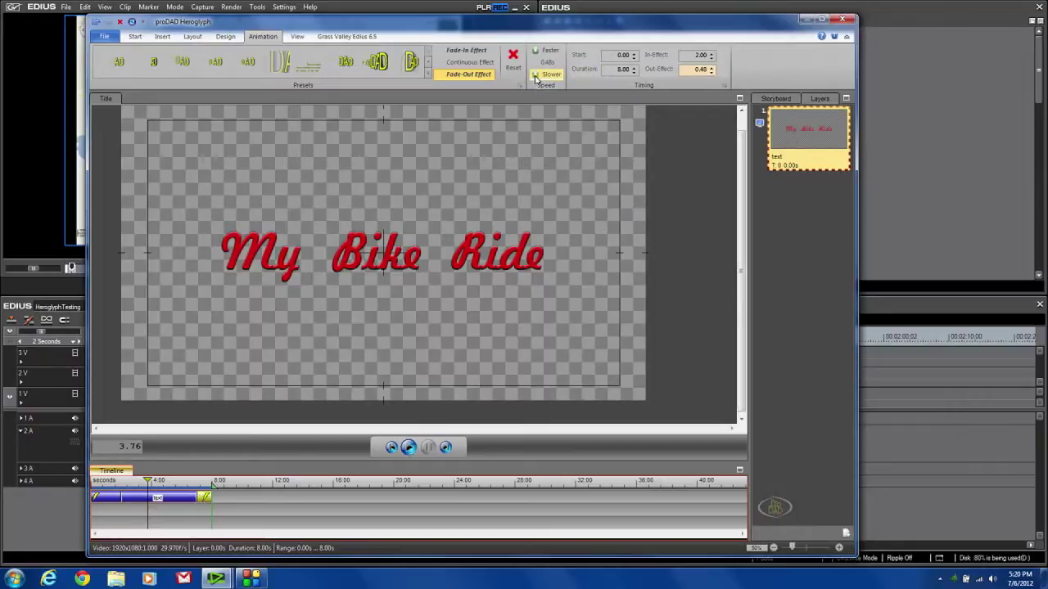
click(537, 75)
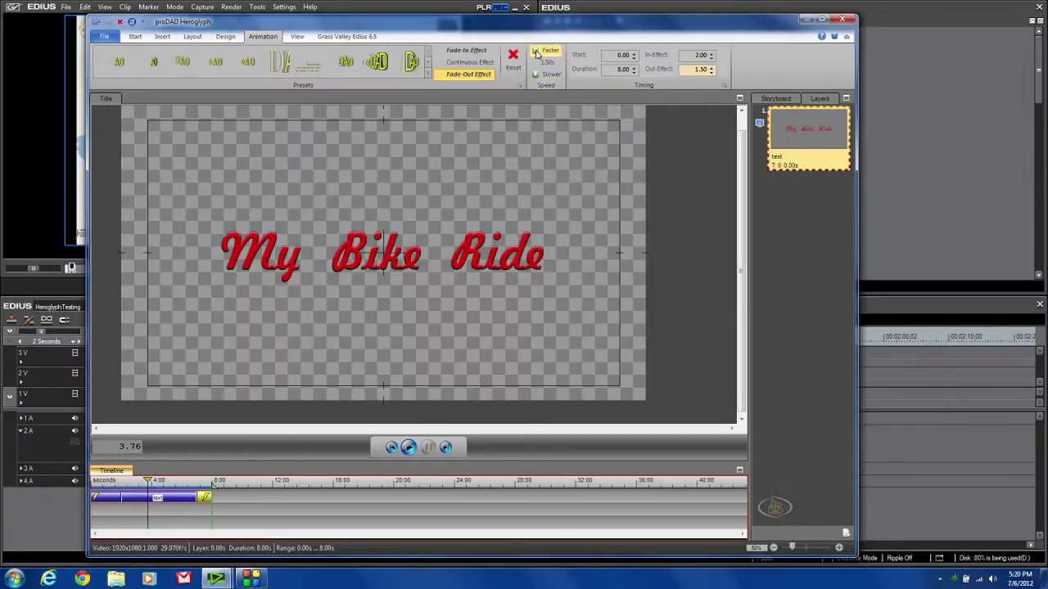
click(536, 54)
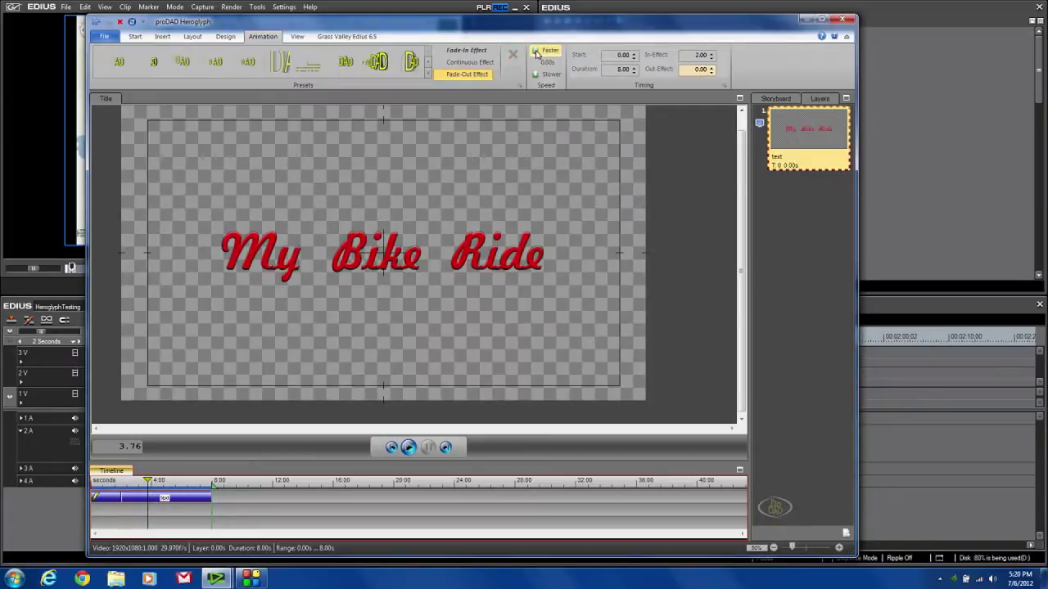
click(144, 481)
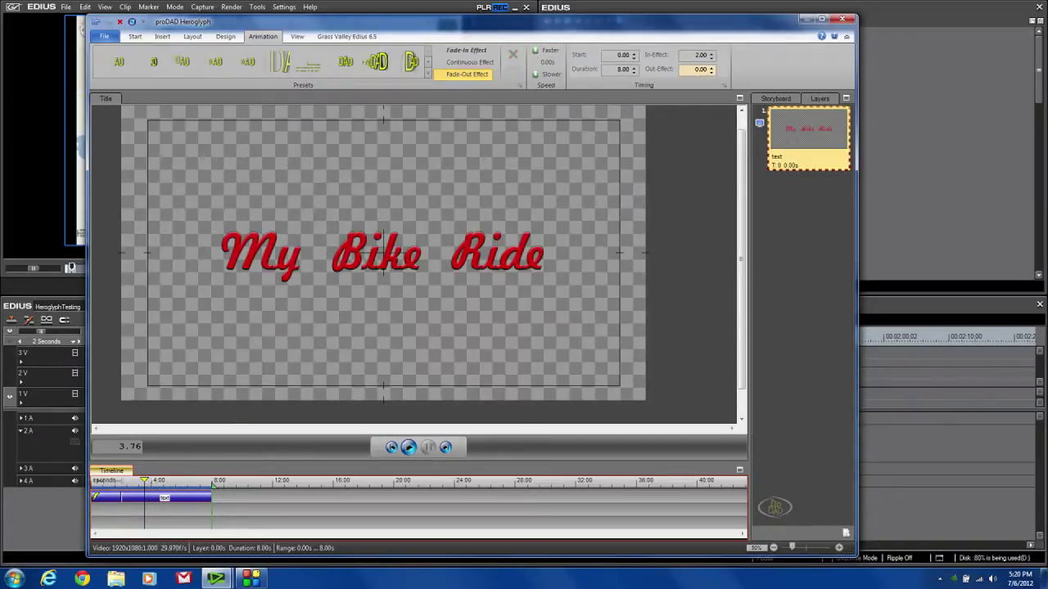
drag(144, 481, 211, 481)
click(314, 258)
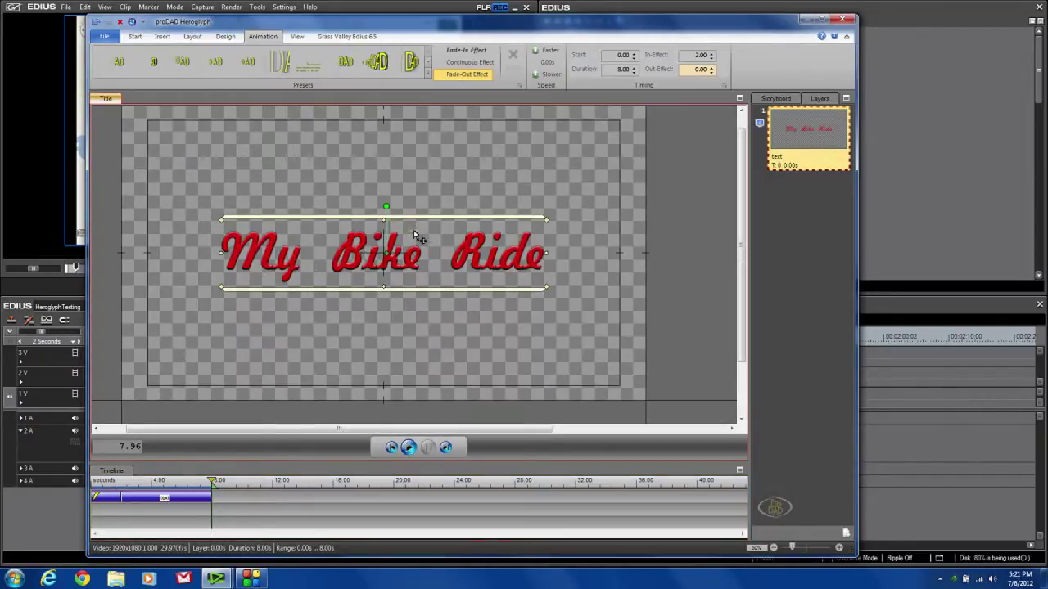
- Set the My Bike Ride title's font size to 120
click(136, 37)
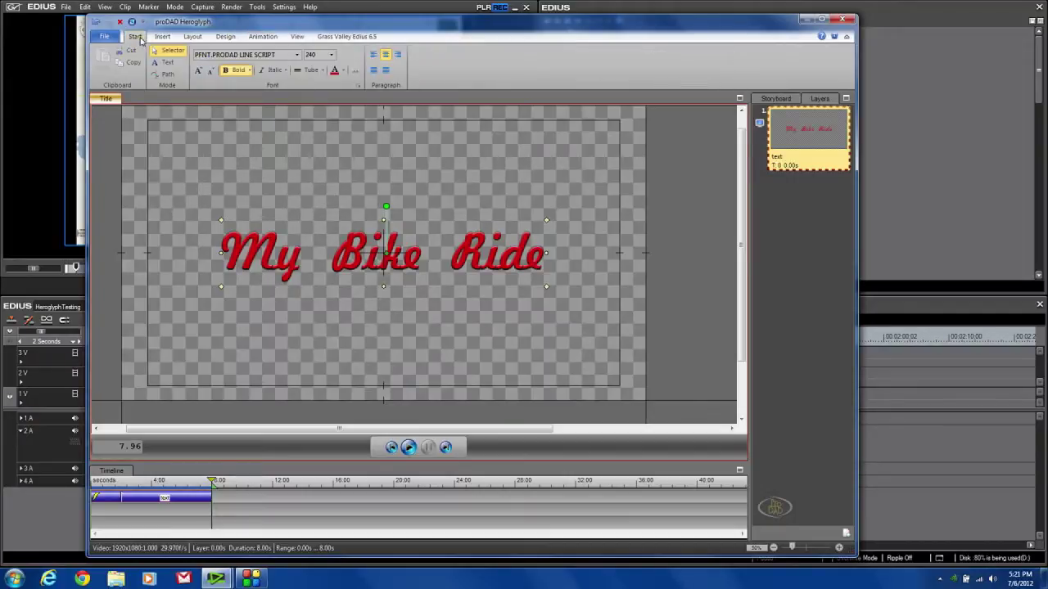
click(331, 55)
click(313, 98)
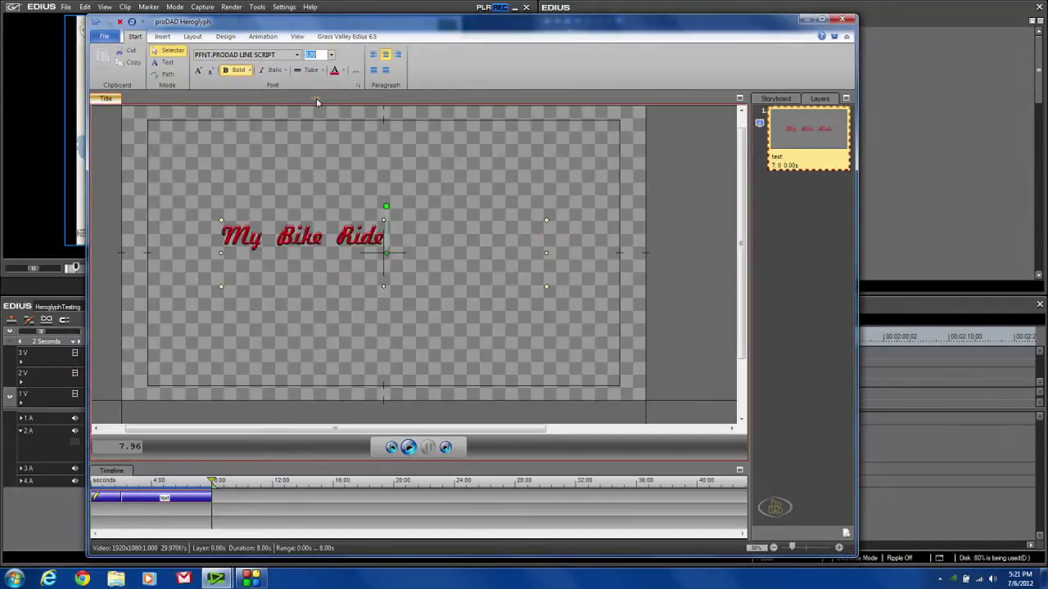
- Move the title down and slightly right near the frame bottom, then replay to check placement
click(305, 295)
drag(306, 306, 340, 388)
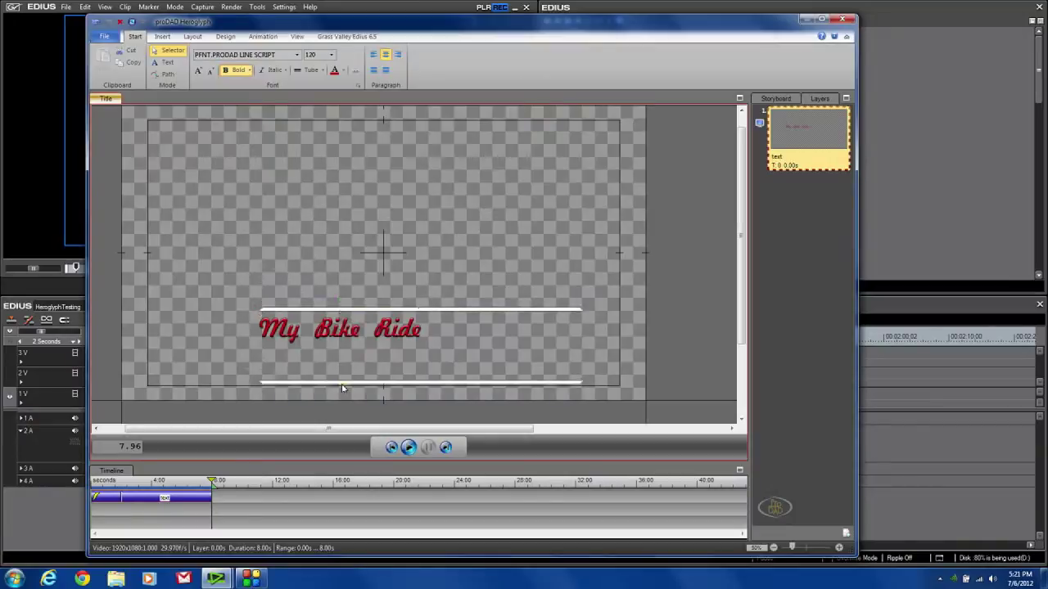
drag(358, 355, 391, 380)
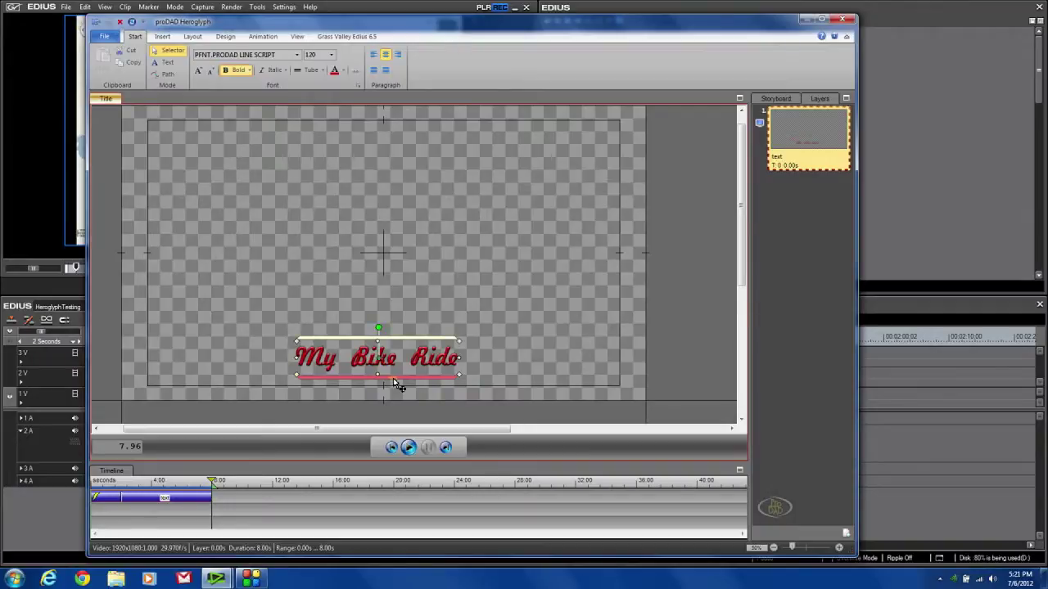
drag(394, 384, 397, 379)
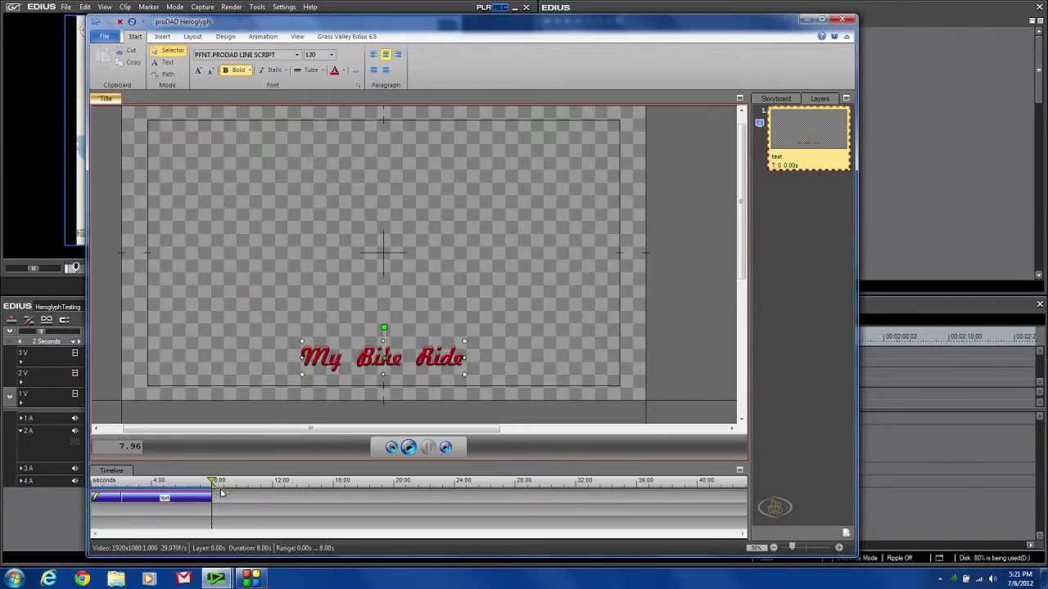
click(98, 481)
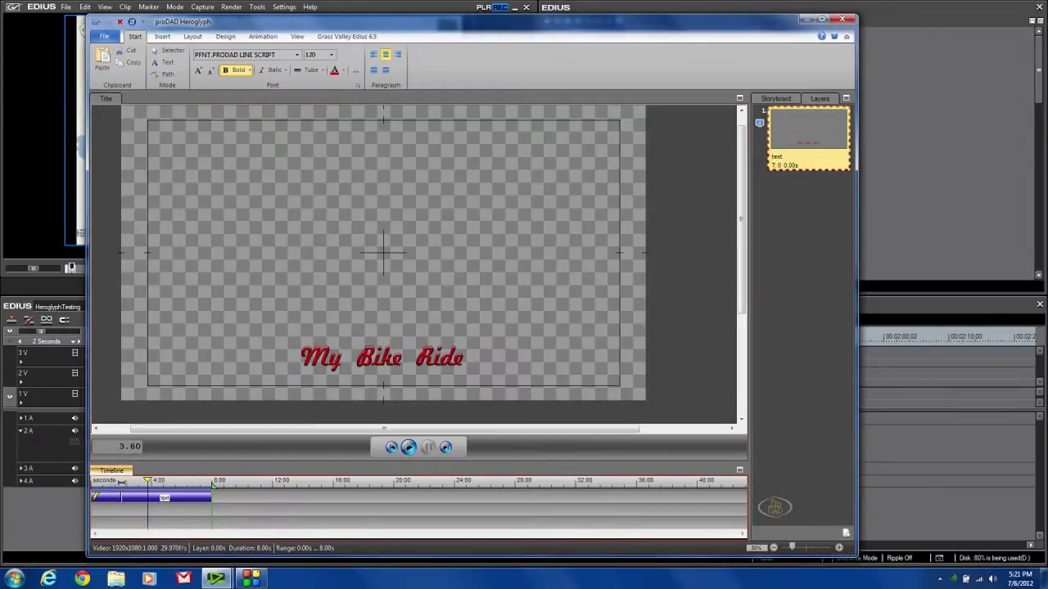
mouse_move(94, 482)
mouse_down()
mouse_move(218, 482)
mouse_move(84, 484)
mouse_up()
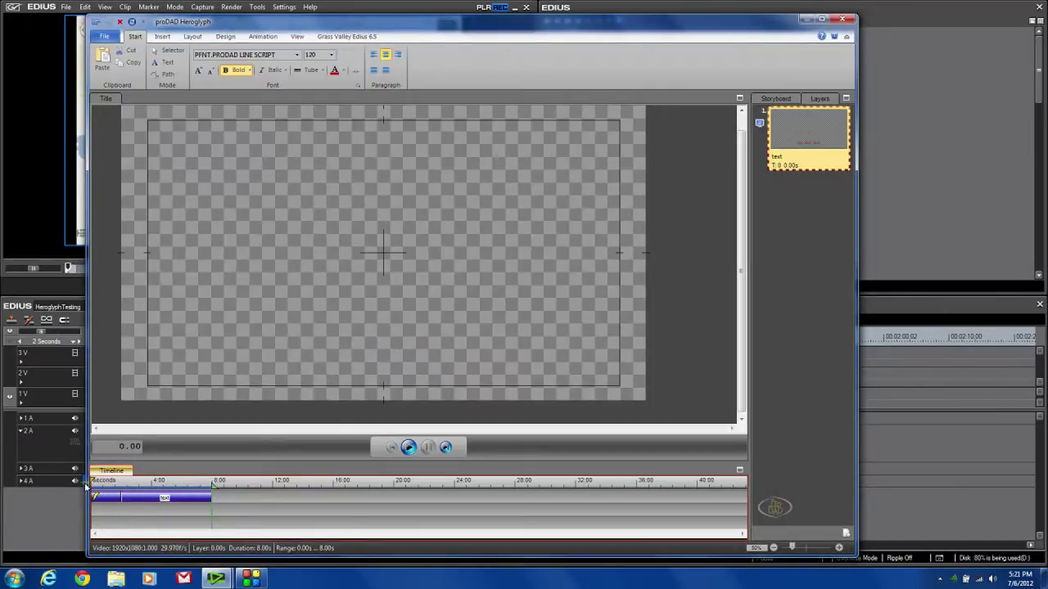
- Save the Heroglyph title project as MyBikeRideAnimated, bringing the title clip back to EDIUS
key(ctrl+s)
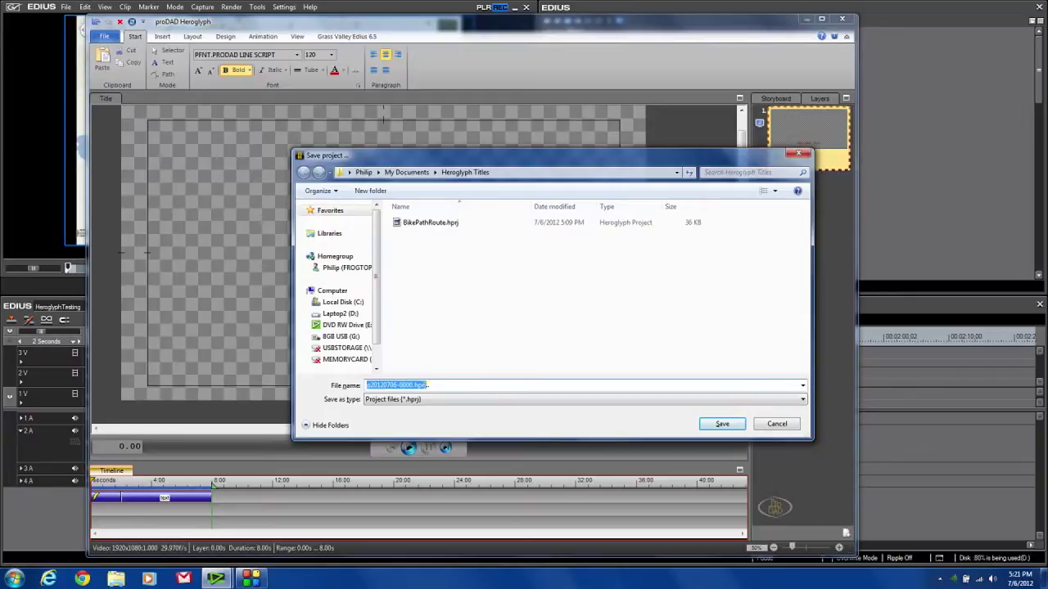
text(MyBikeRideAnnu)
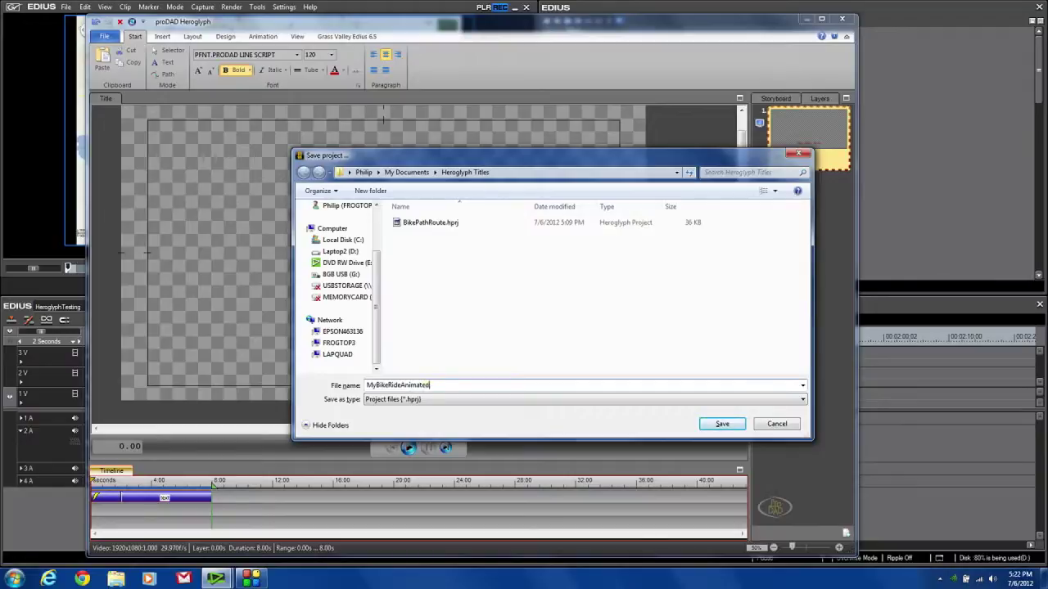
click(722, 425)
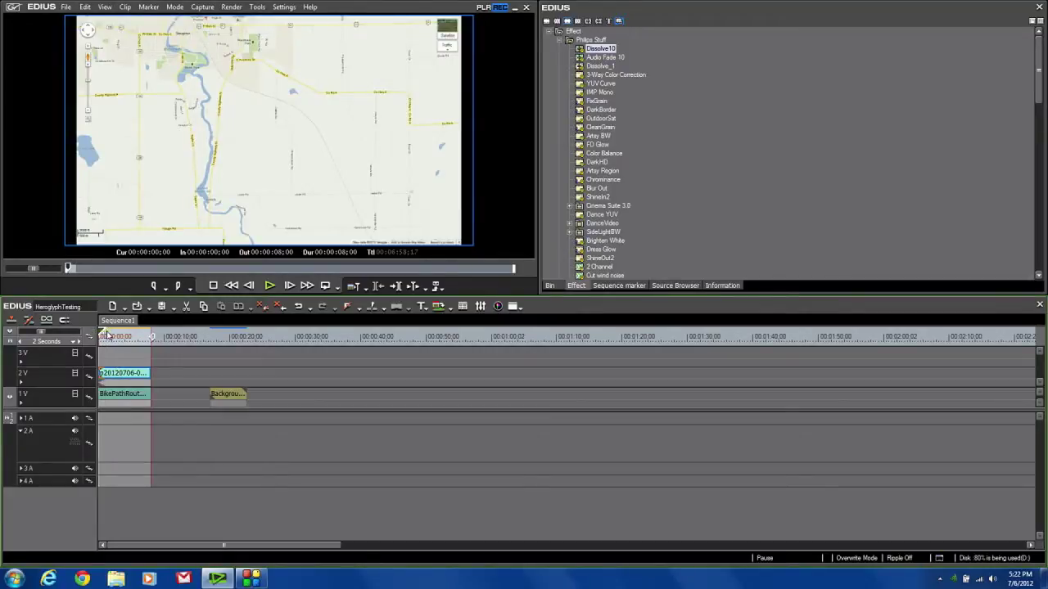
- Render the eight-second title-over-map range, add it to the timeline, and play it back
drag(107, 336, 123, 334)
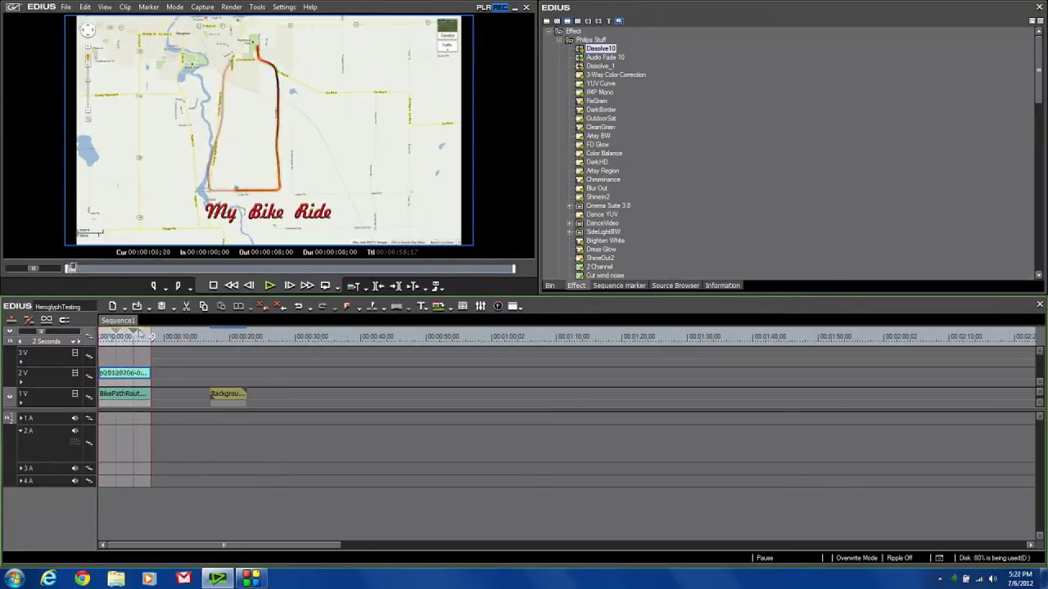
mouse_move(135, 336)
mouse_down()
mouse_move(102, 338)
mouse_move(147, 333)
mouse_move(94, 344)
mouse_up()
right_click(111, 345)
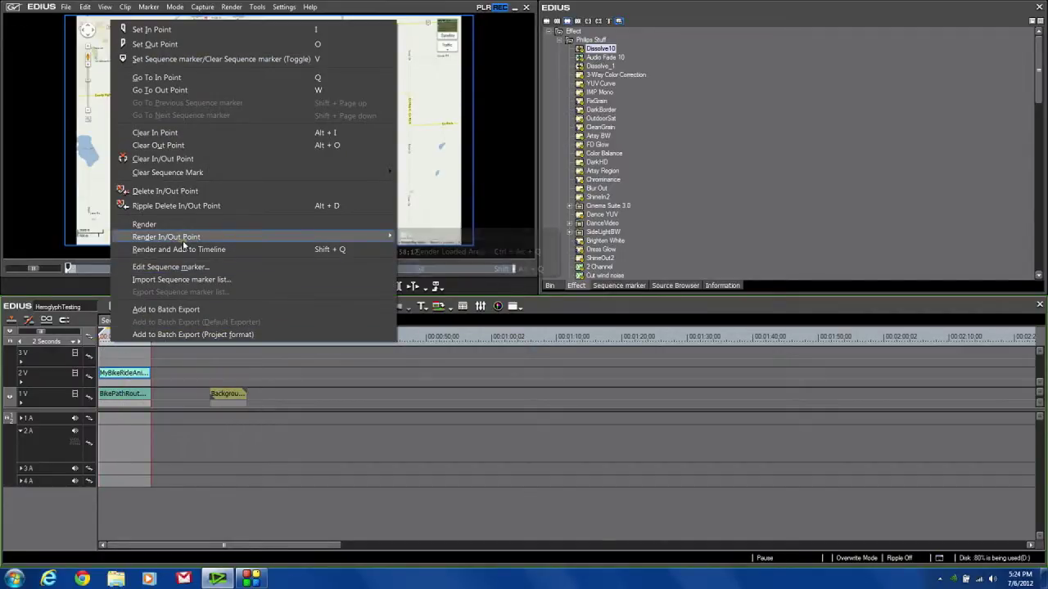
click(312, 251)
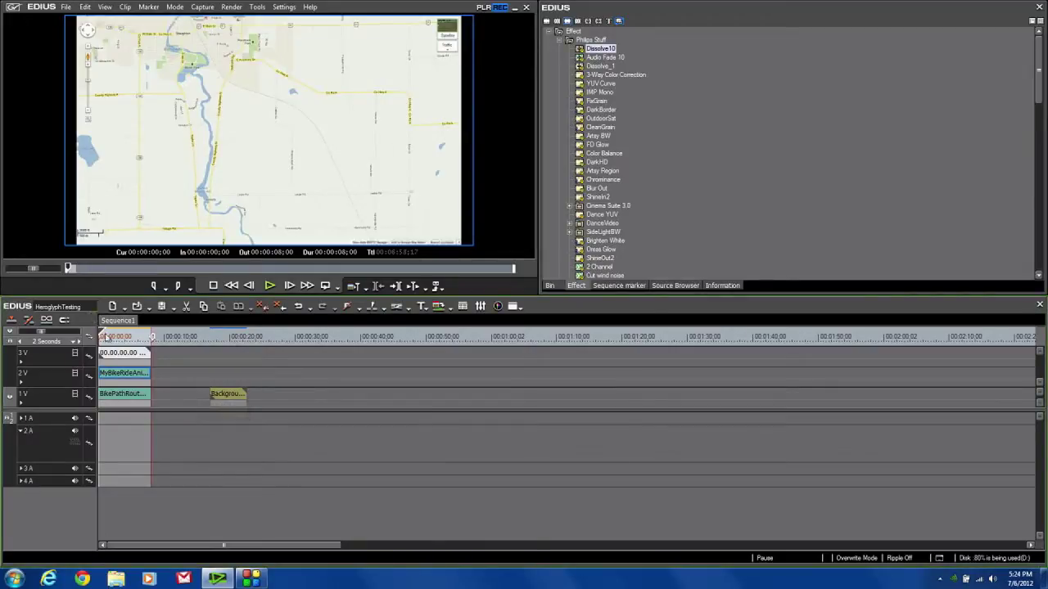
key(space)
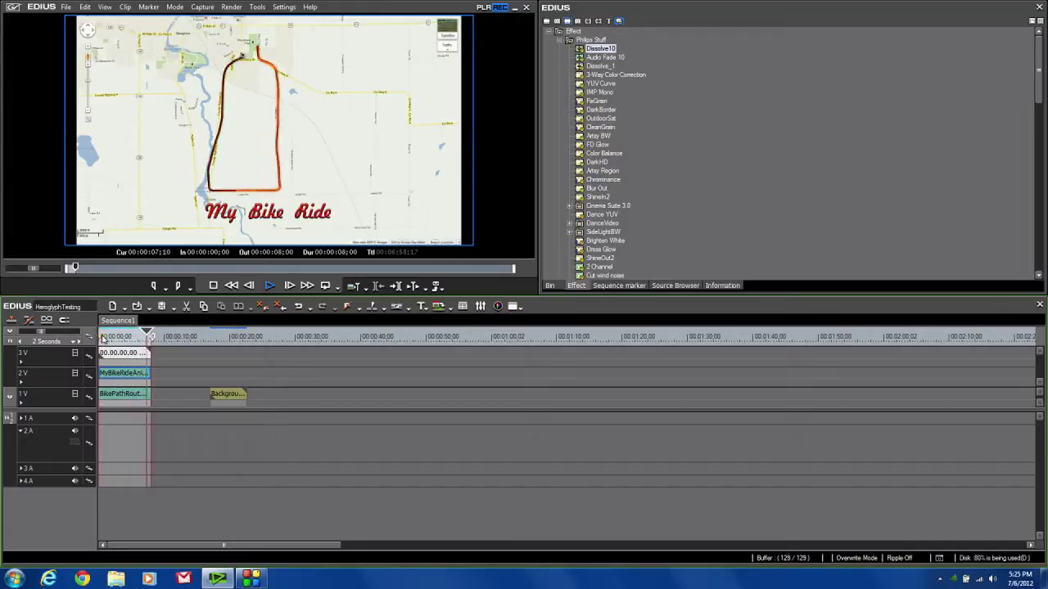
- Stop playback and mark in/out from 00:00:17;00 to 00:00:22;20 over the cloud clip
key(space)
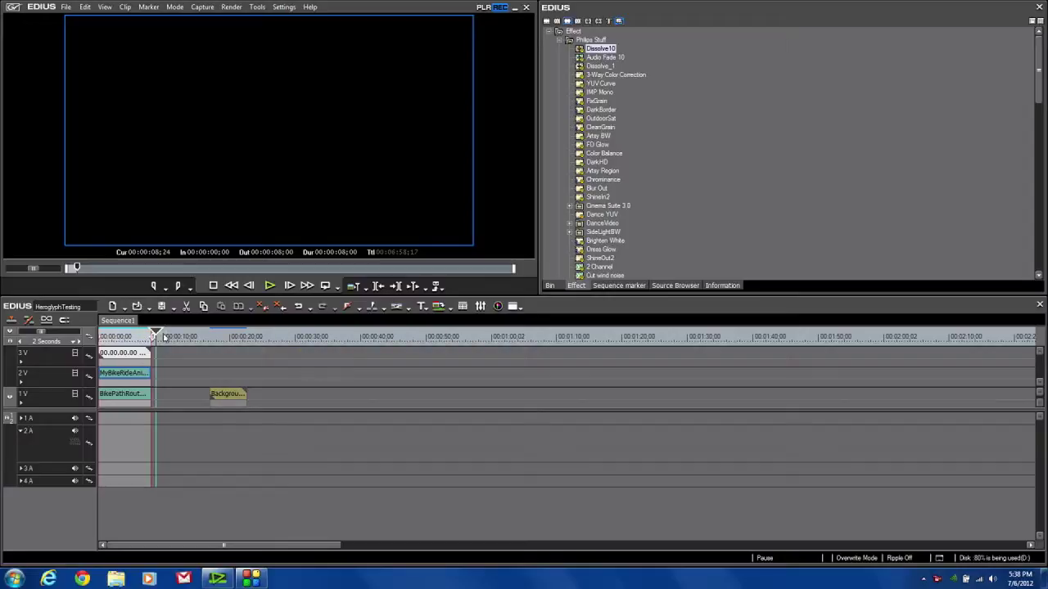
drag(155, 336, 210, 339)
key(i)
key(o)
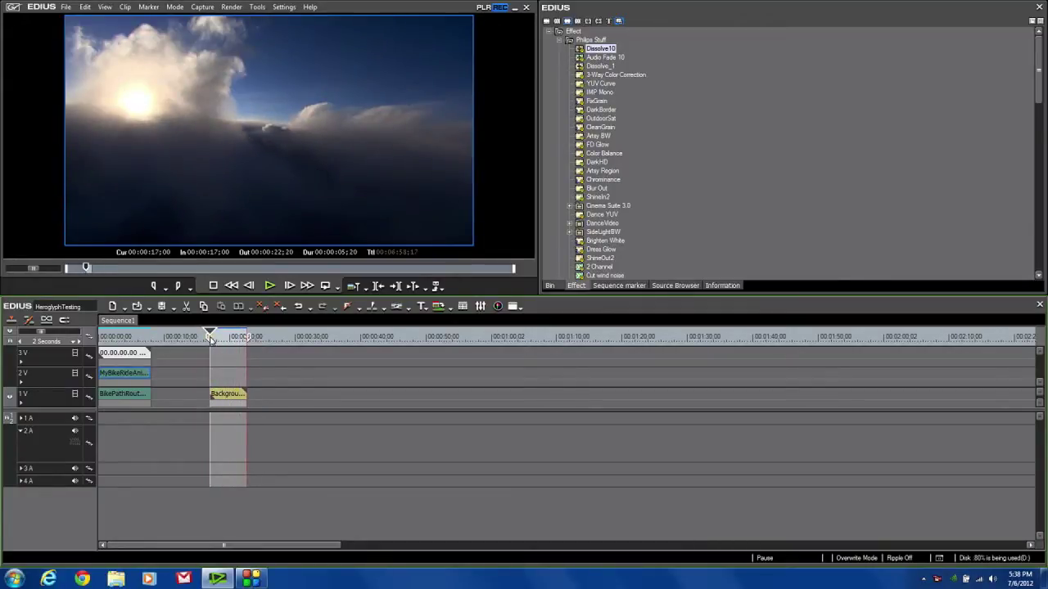
- Add a Heroglyph clip at the playhead and start a Videowall wizard with the Classic 2:2 mosaic
right_click(220, 379)
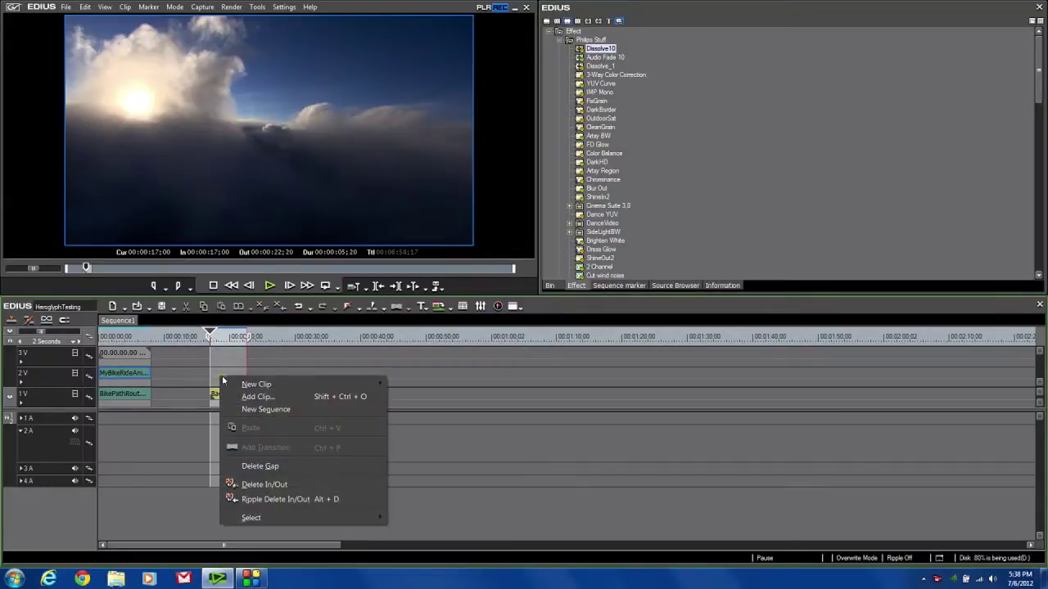
mouse_move(251, 384)
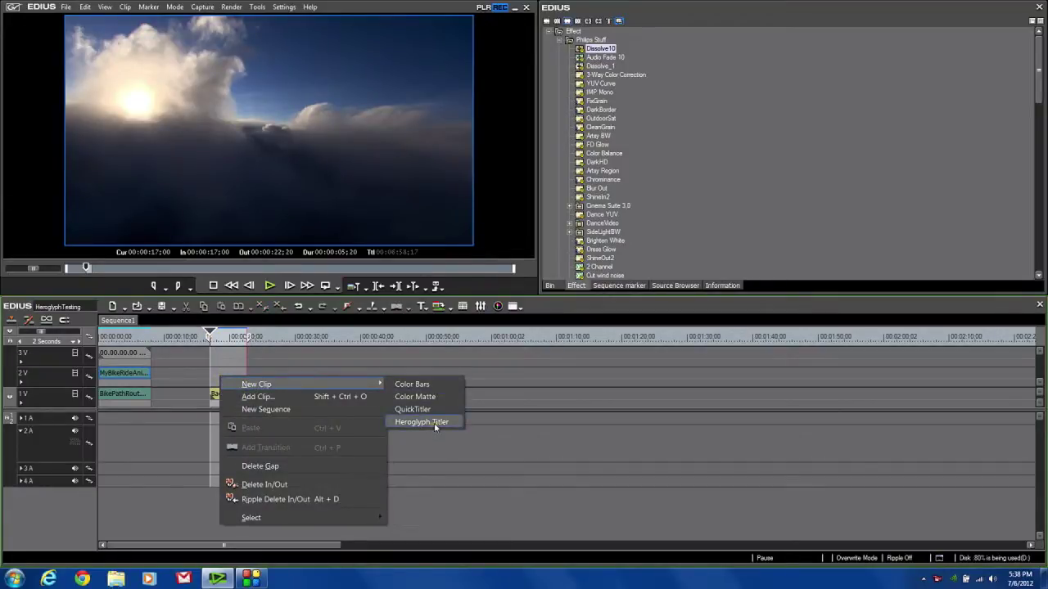
click(435, 424)
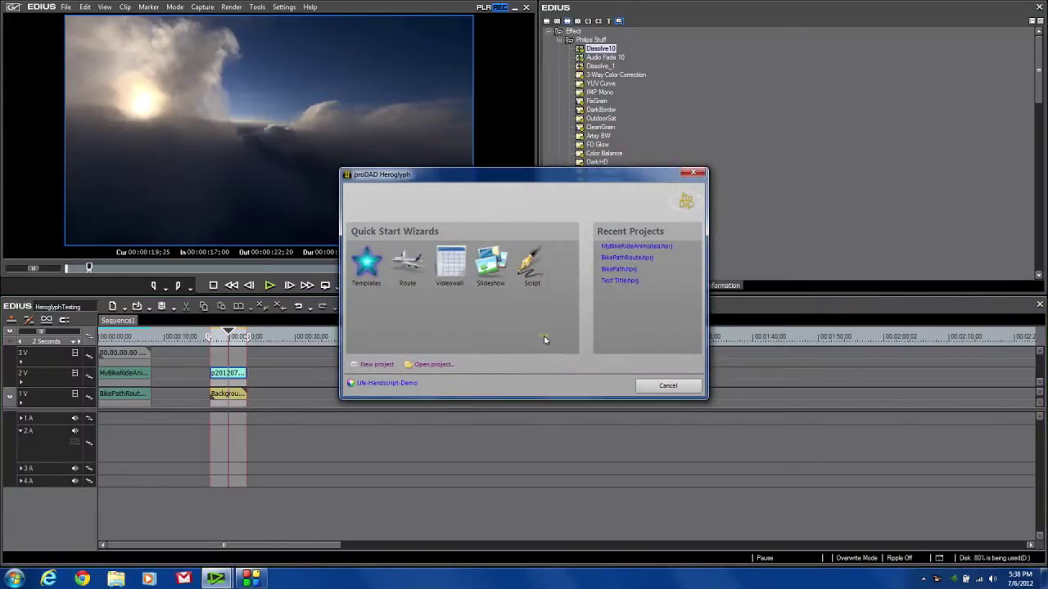
click(451, 263)
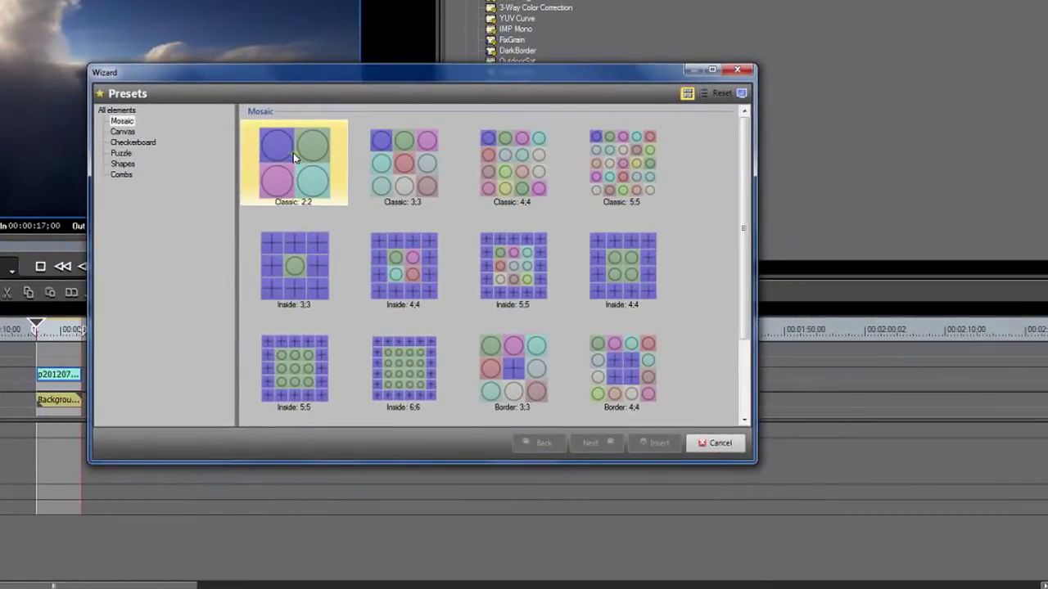
click(295, 157)
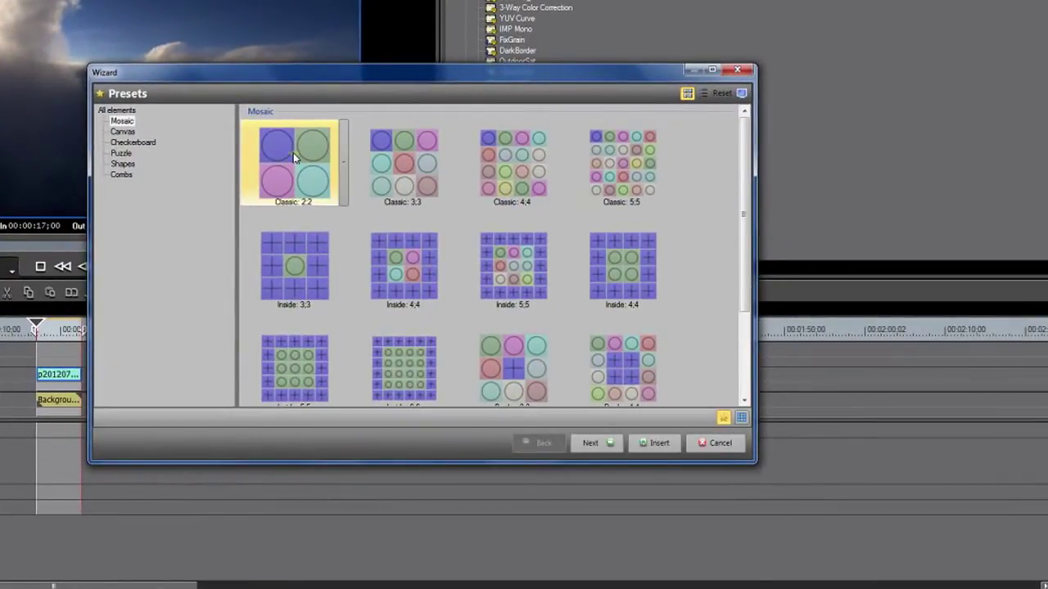
click(591, 443)
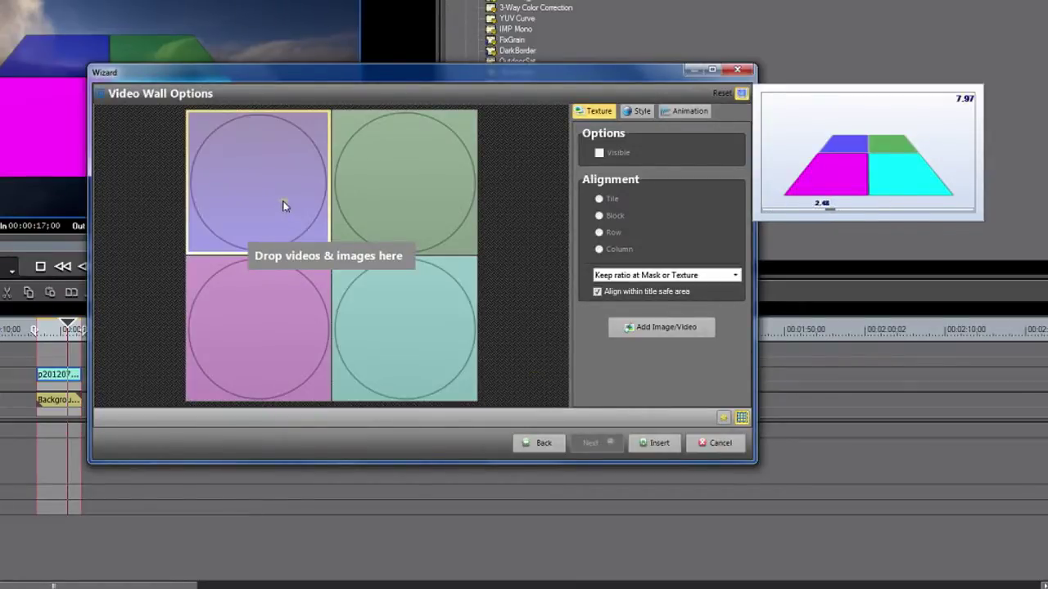
- Load Clayton.avi from D:\StreamingMedia\Heroglyph into the top-left wall tile
click(259, 175)
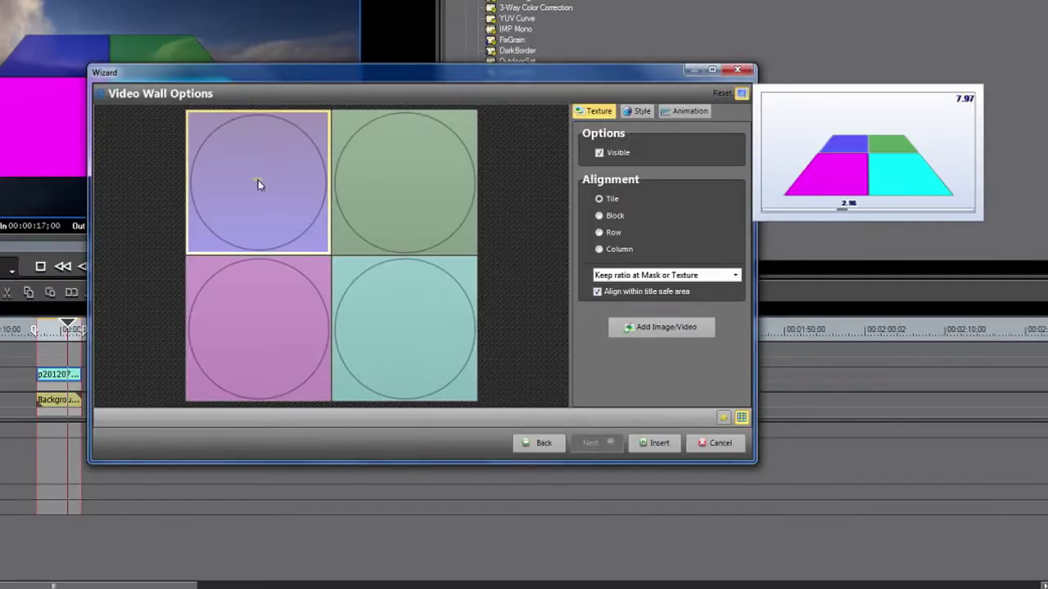
click(666, 328)
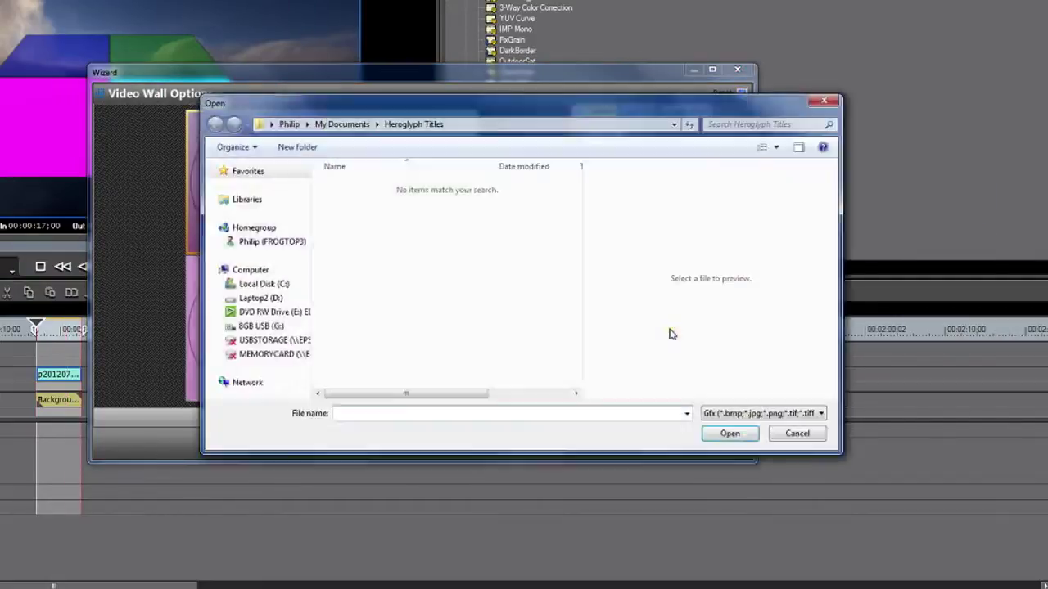
click(279, 298)
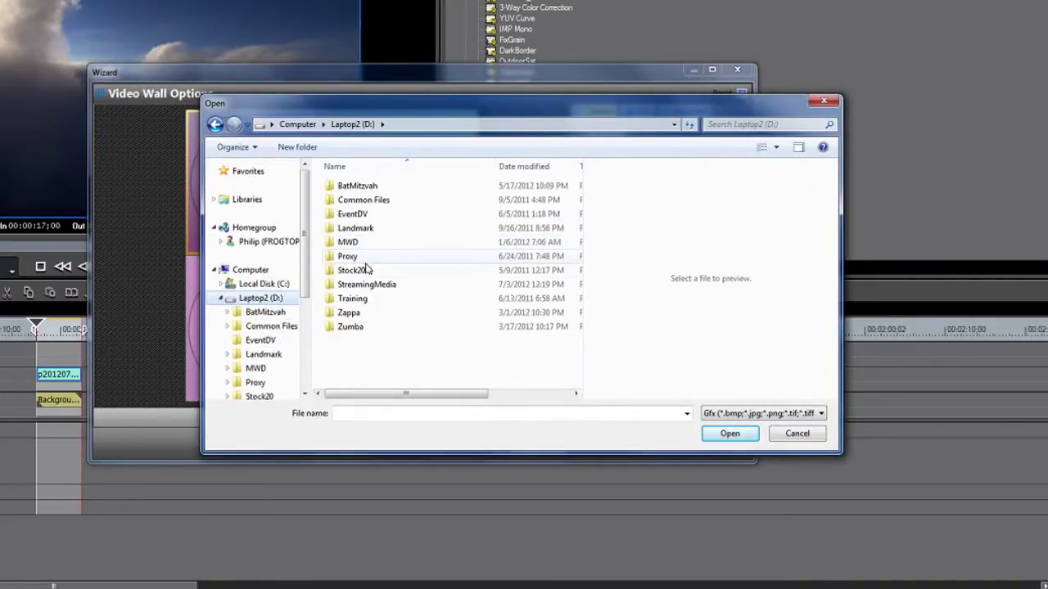
double_click(368, 285)
double_click(358, 215)
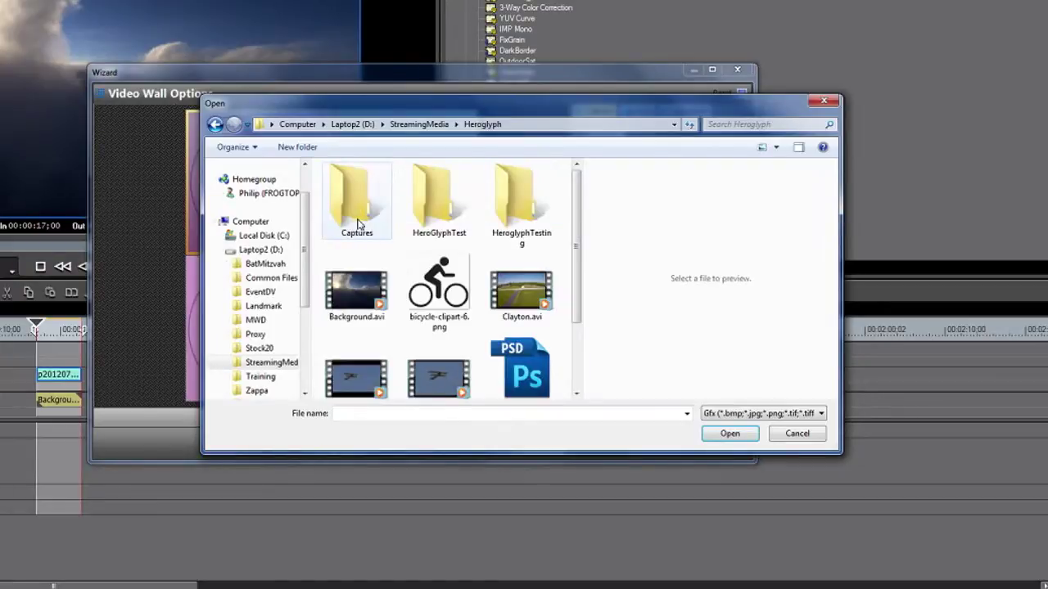
click(524, 299)
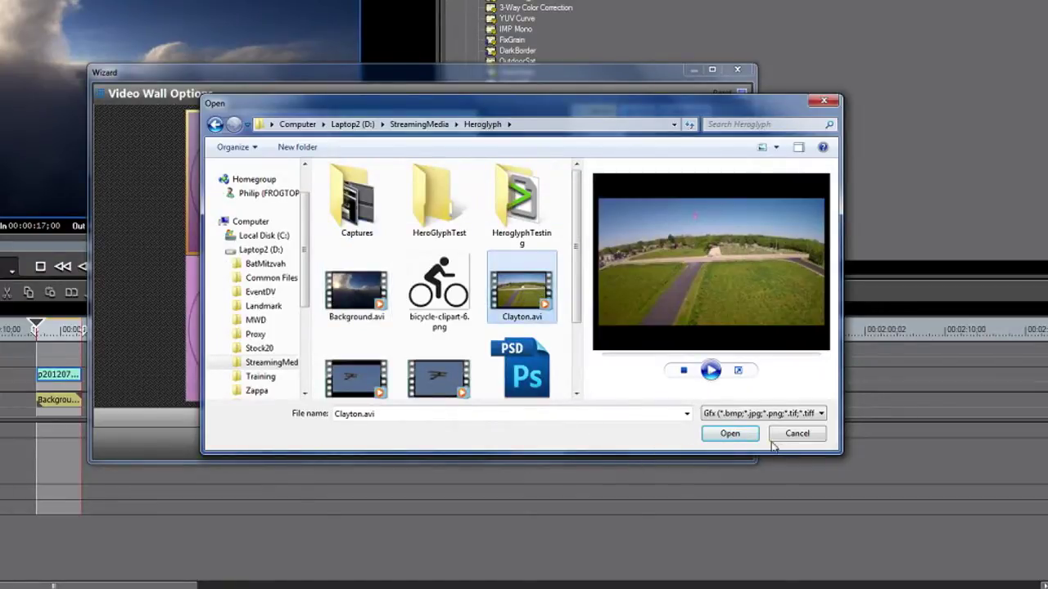
click(728, 436)
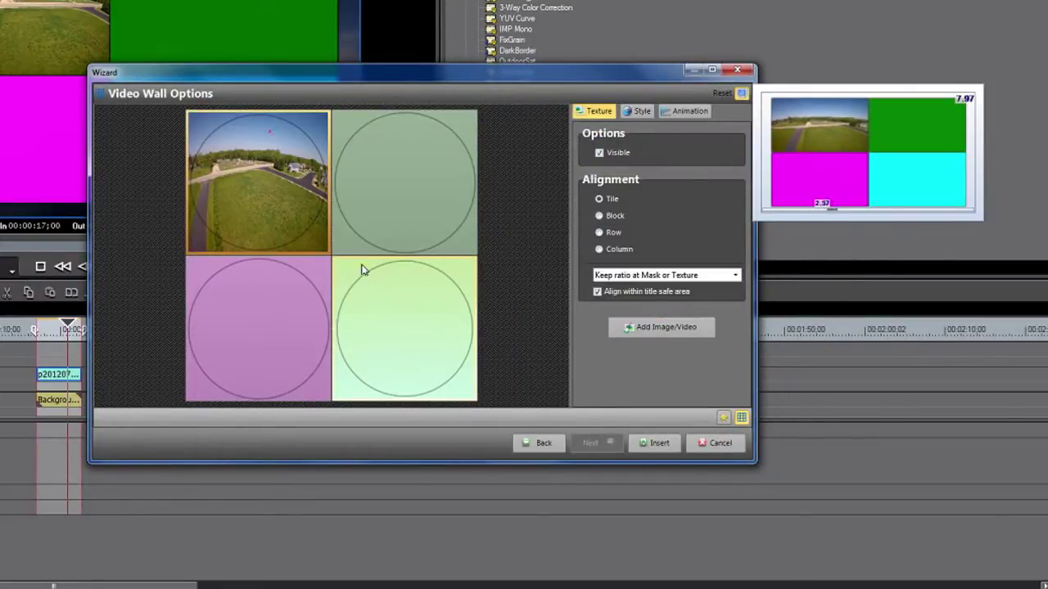
- Load JennyMaiden.avi into the top-right wall tile
click(394, 194)
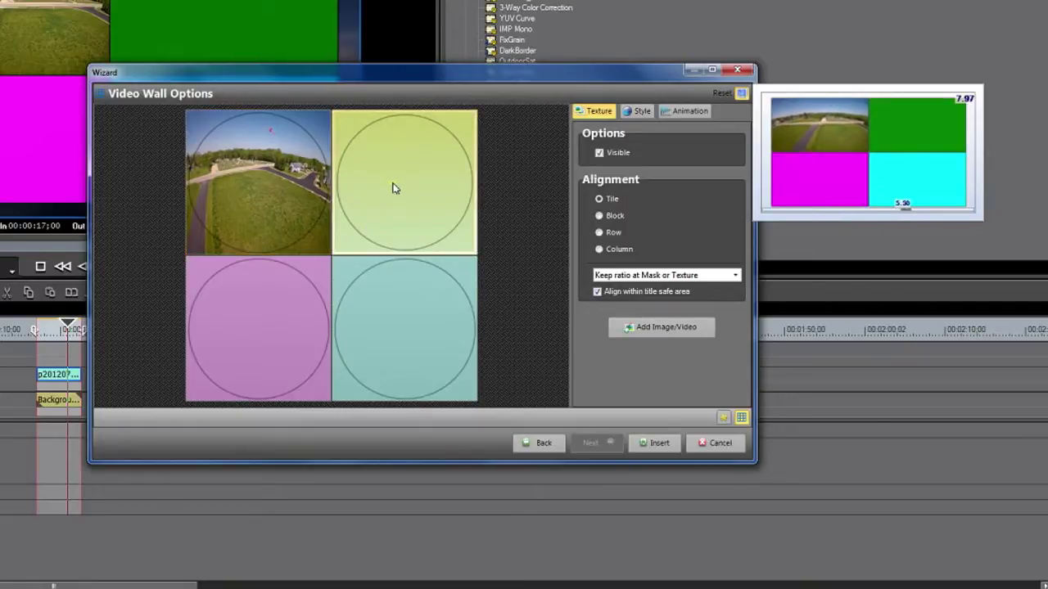
click(671, 331)
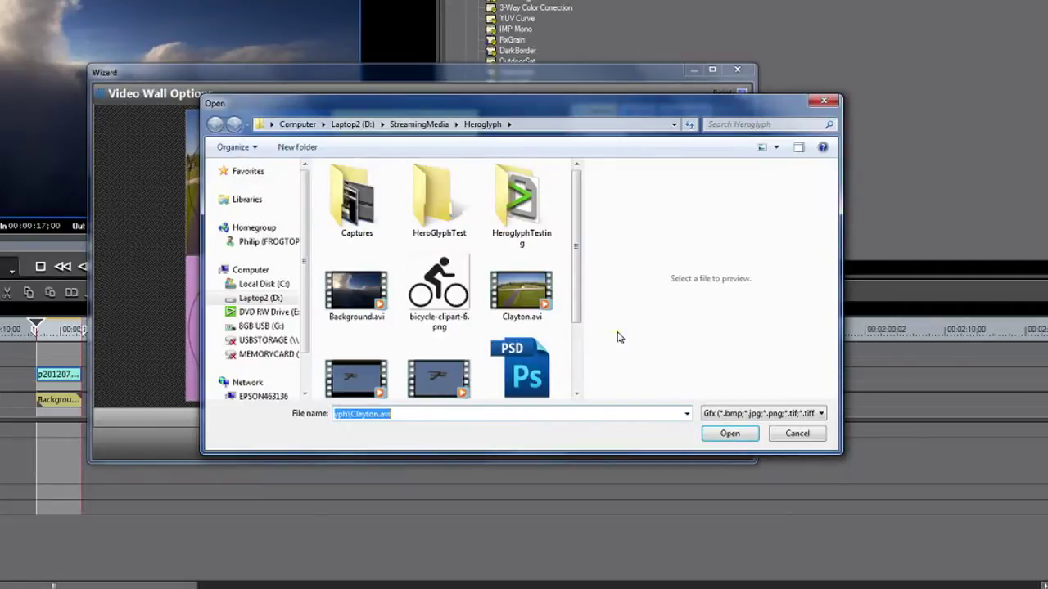
drag(578, 262, 578, 311)
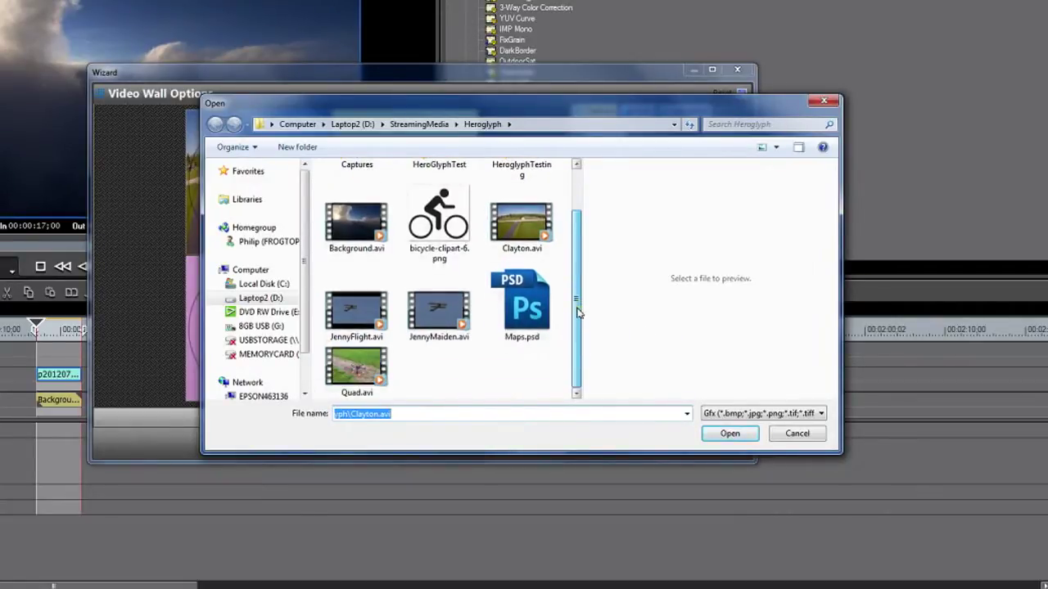
click(348, 315)
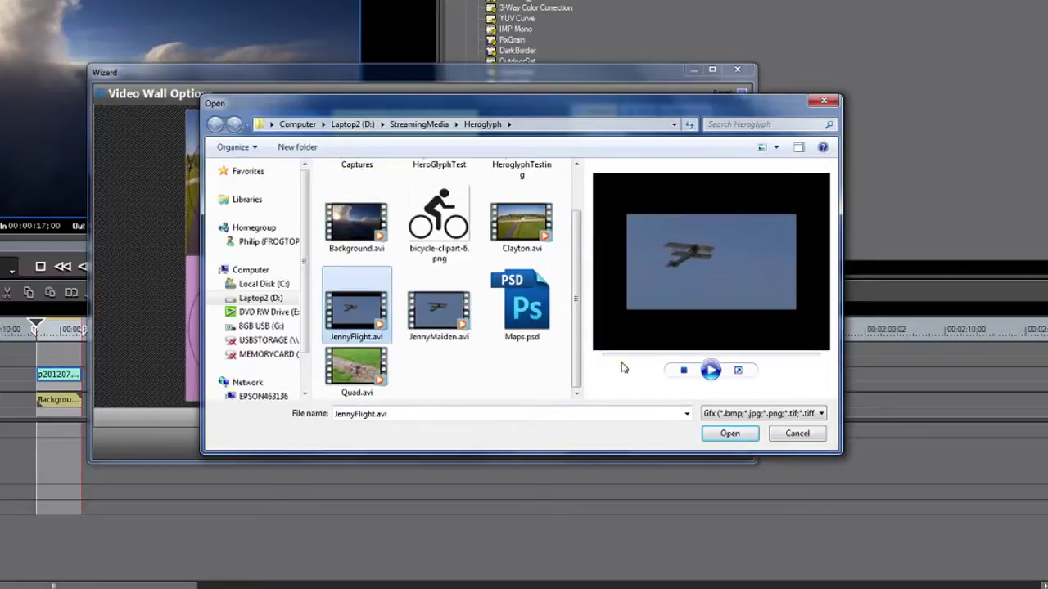
click(430, 322)
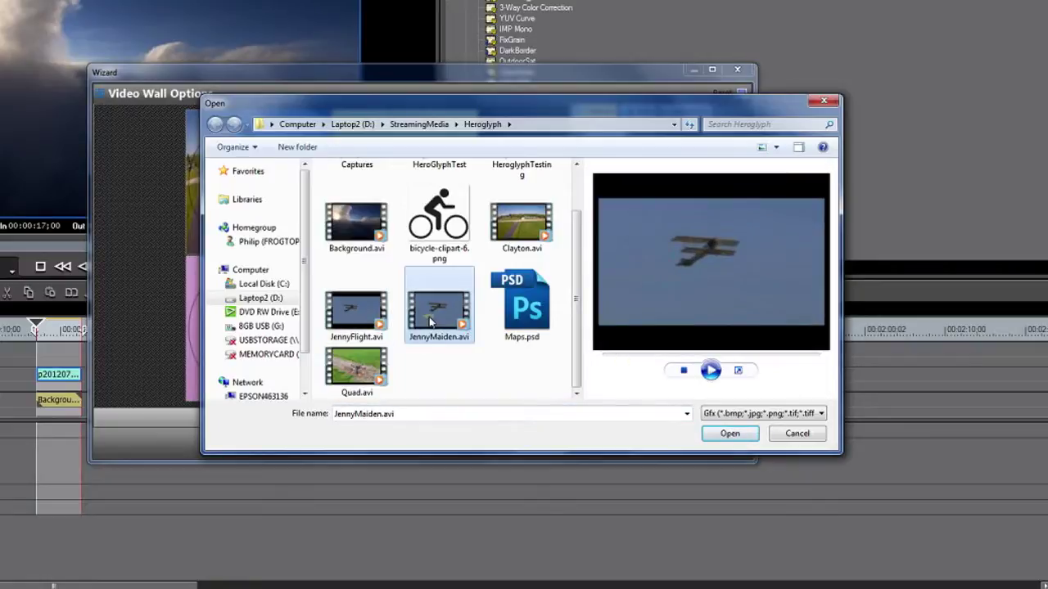
click(734, 438)
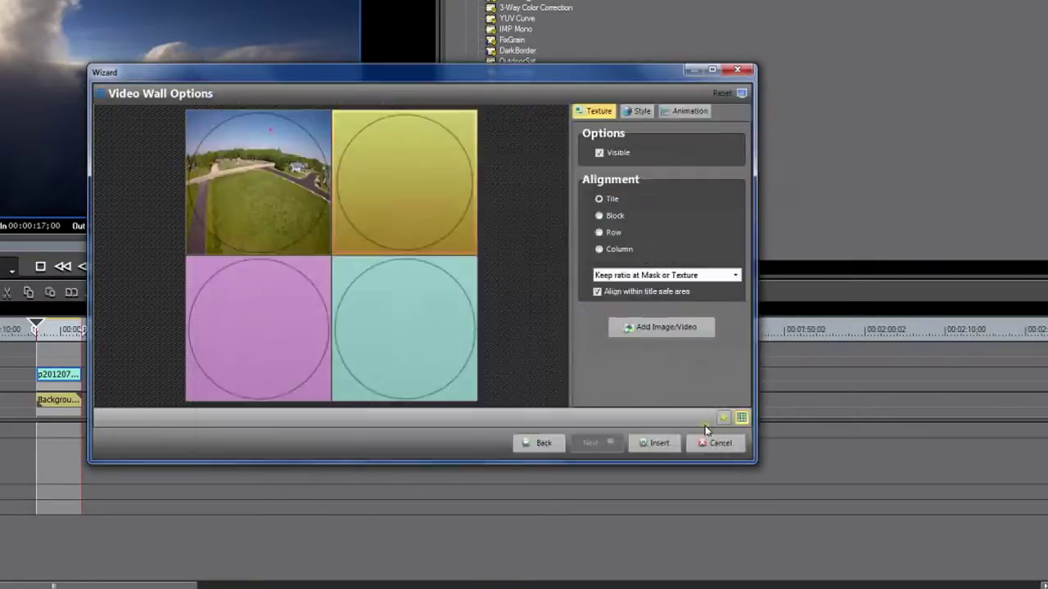
mouse_move(456, 230)
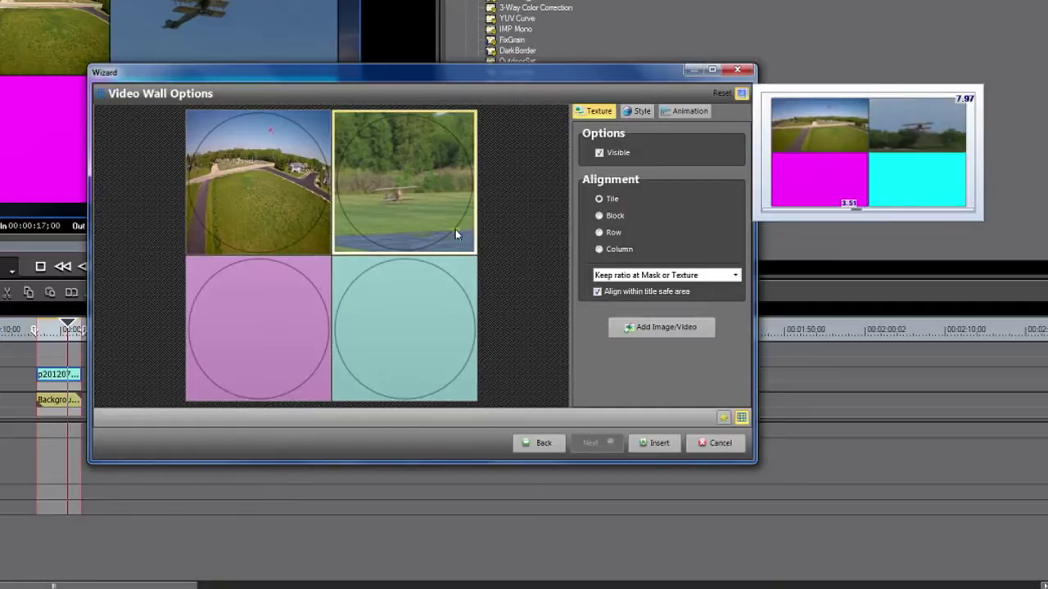
- Load Quad.avi into the bottom-left wall tile
click(280, 321)
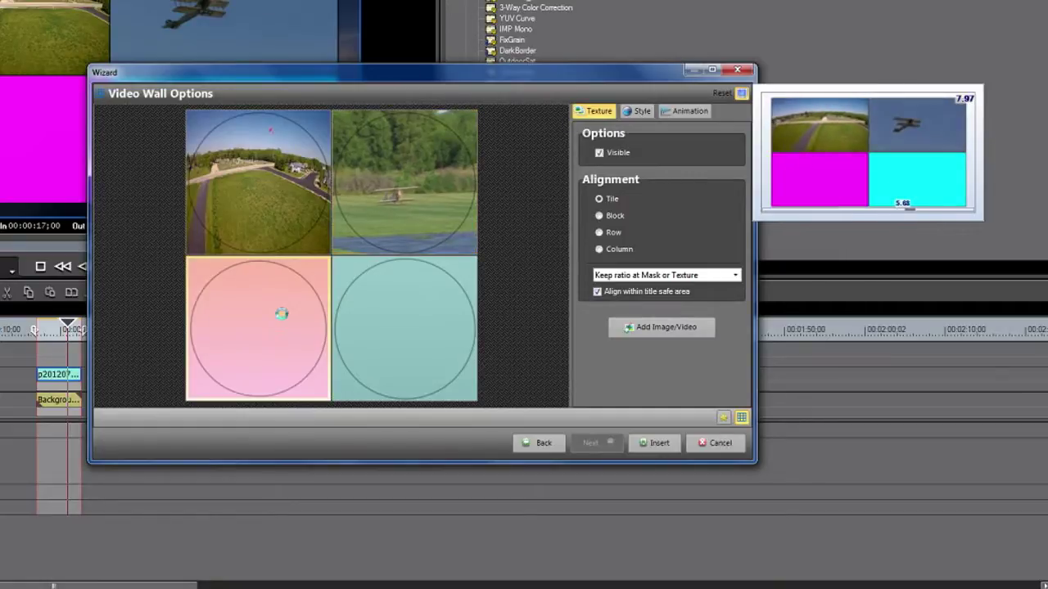
click(648, 329)
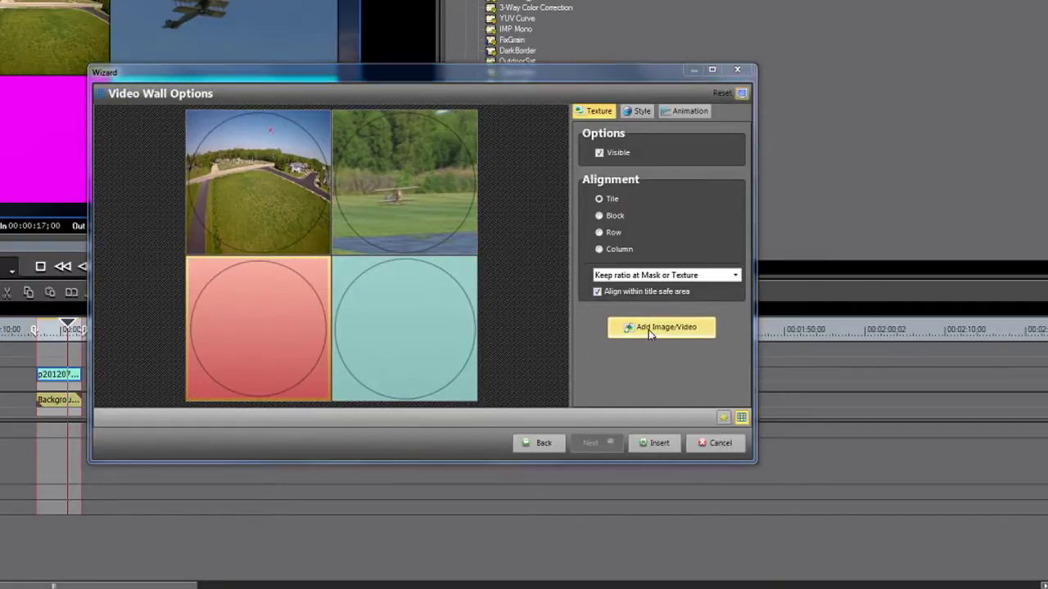
drag(581, 254, 578, 327)
click(354, 377)
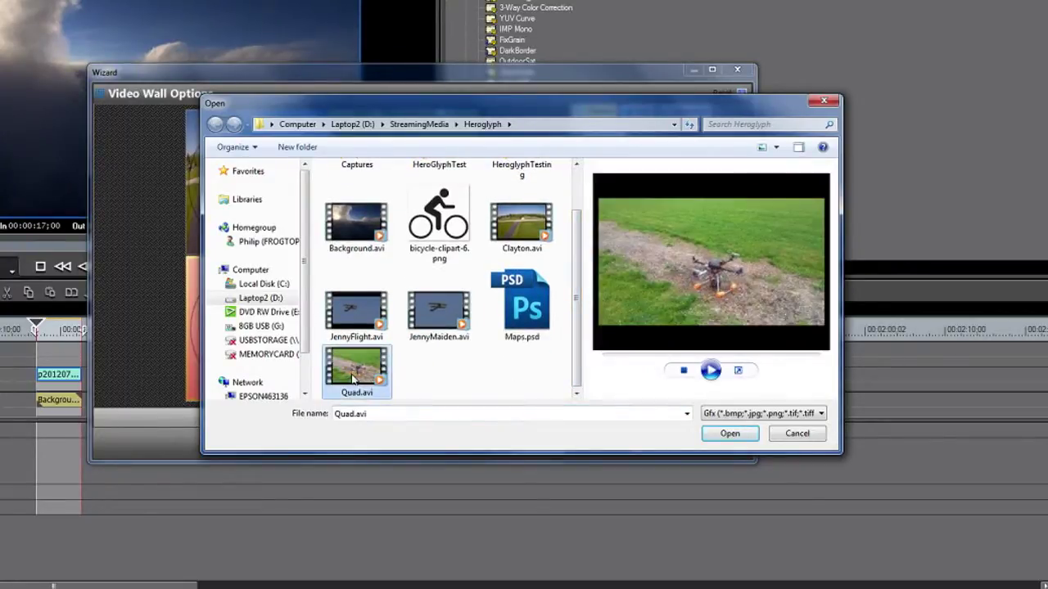
click(727, 435)
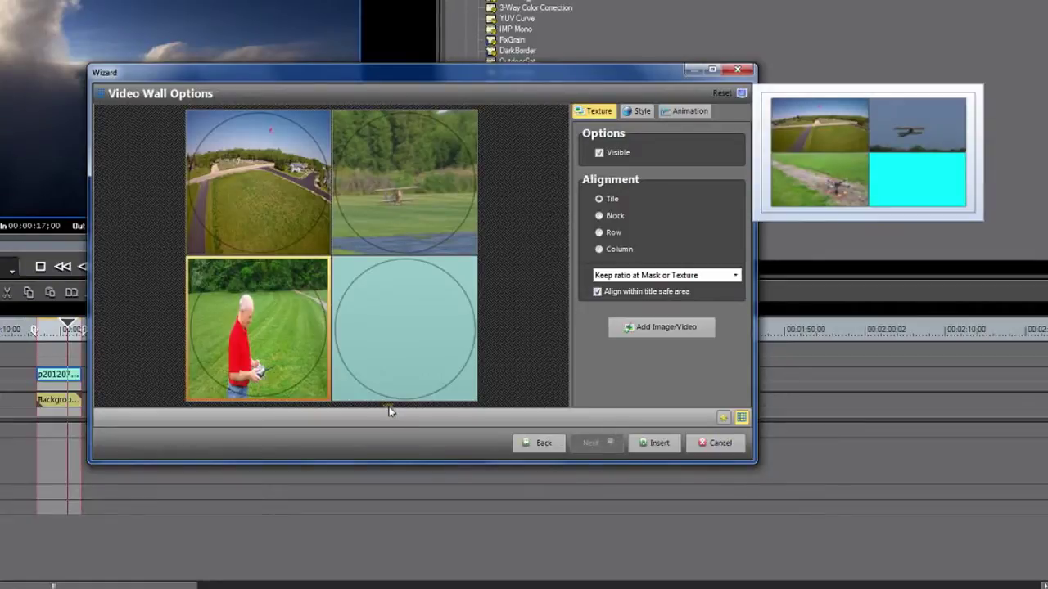
- Load SturgeonBay.wmv into the bottom-right tile using the All (*.*) file type filter
click(388, 330)
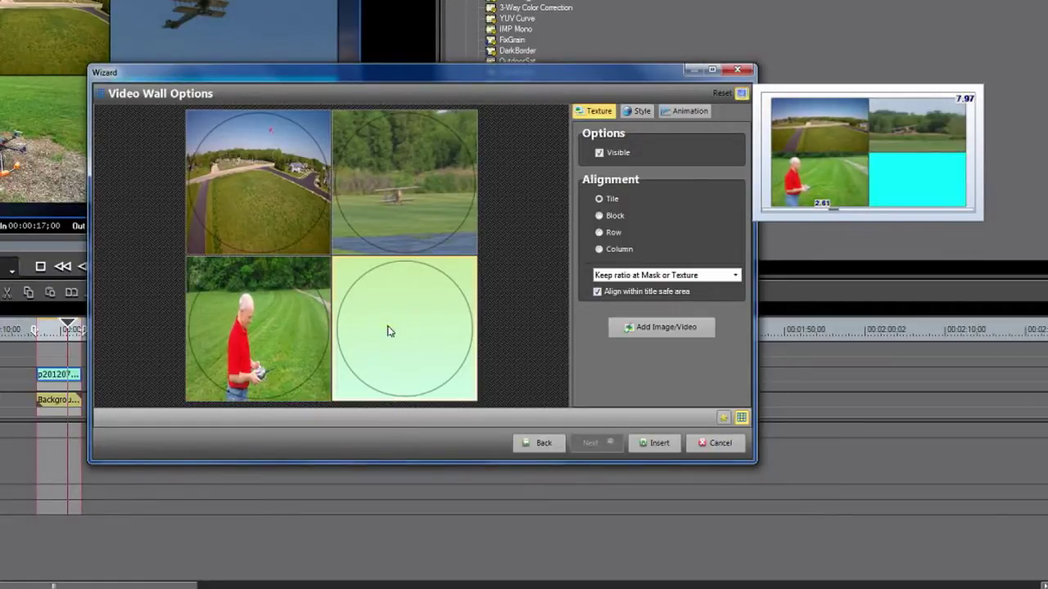
click(670, 329)
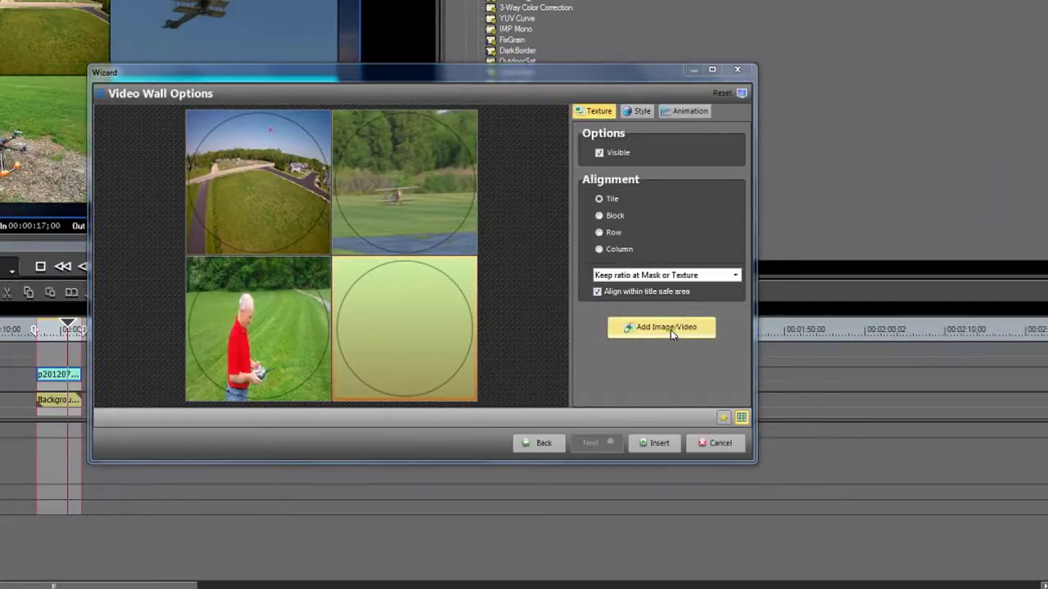
drag(579, 296, 584, 373)
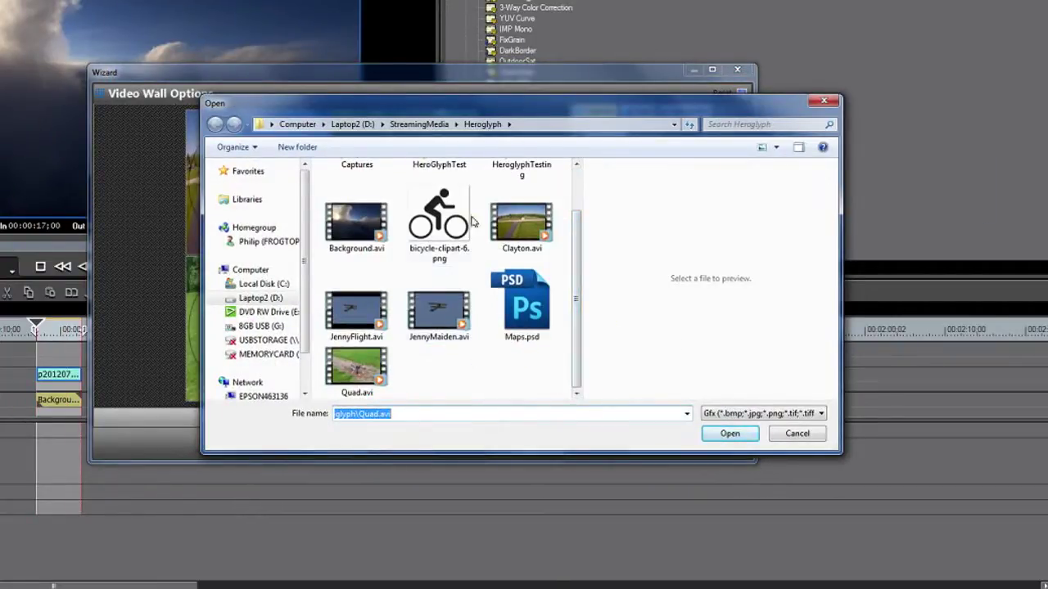
click(768, 416)
click(723, 438)
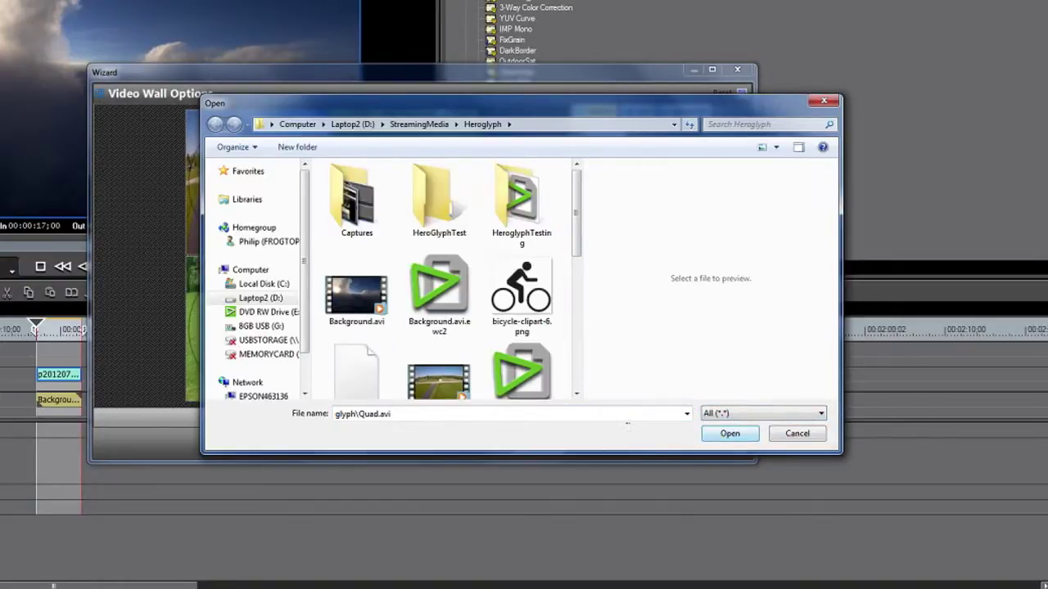
drag(580, 215, 581, 330)
click(526, 321)
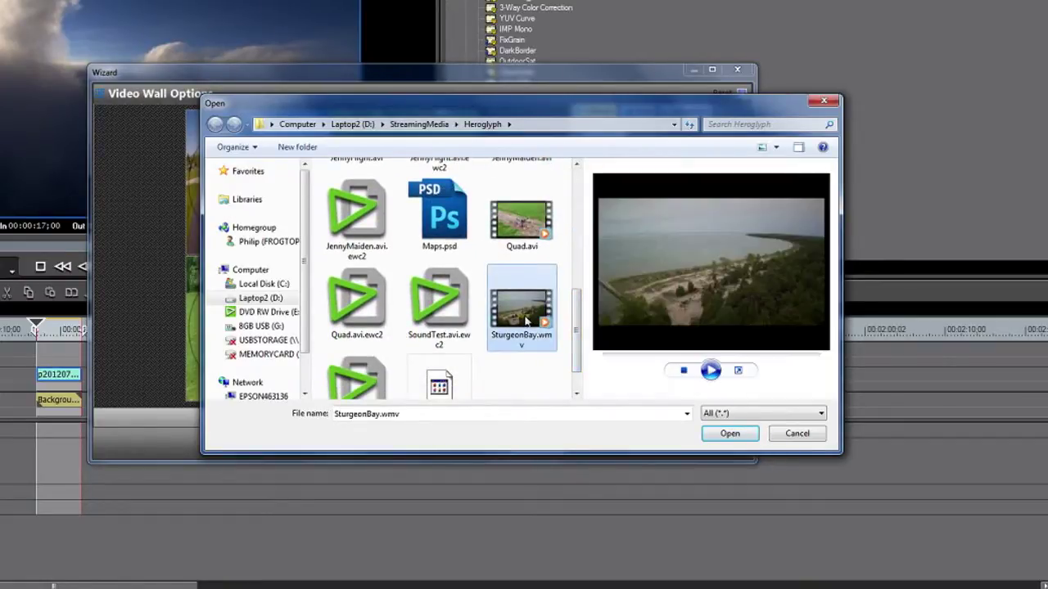
click(728, 434)
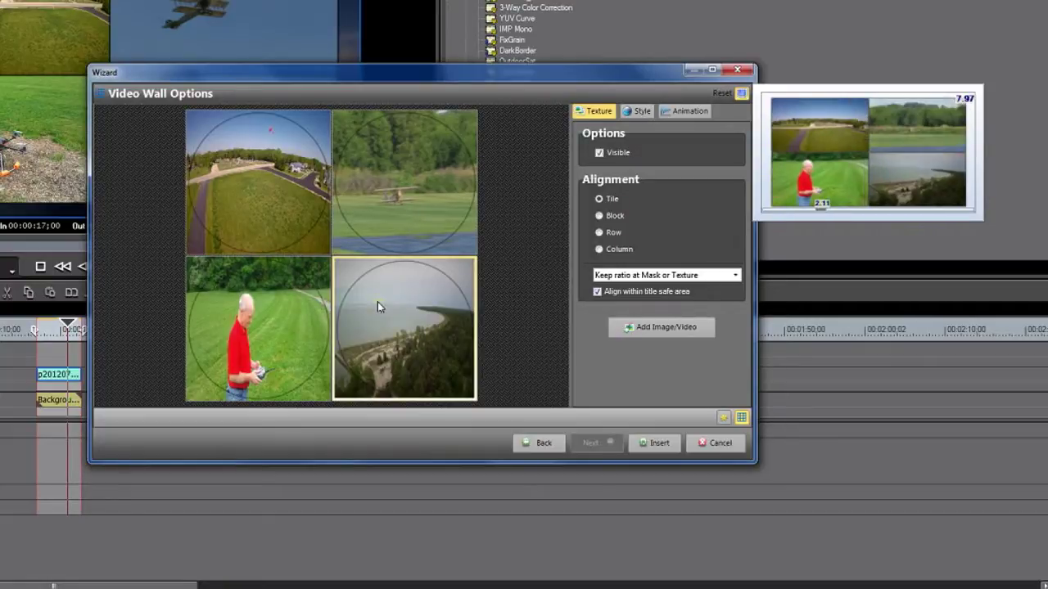
click(337, 131)
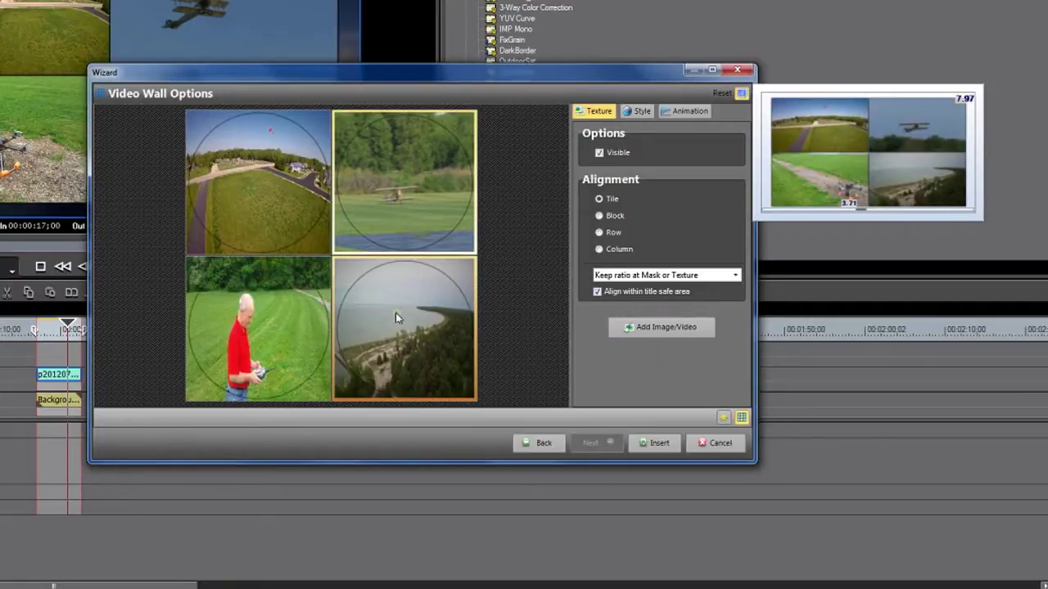
click(381, 218)
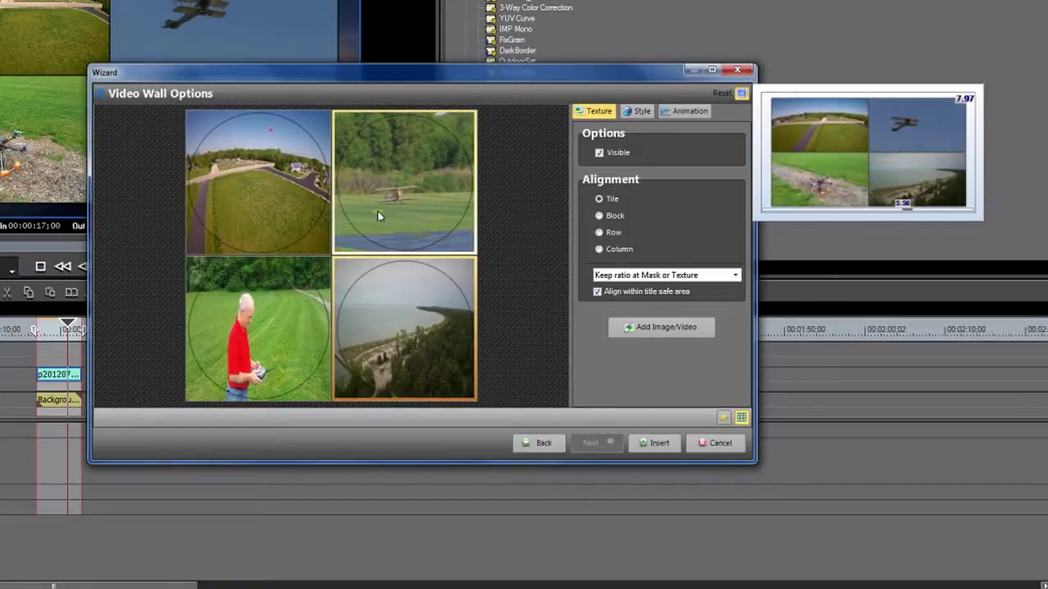
- Give the wall tiles a lighter beveled star frame design in the Style settings
click(640, 112)
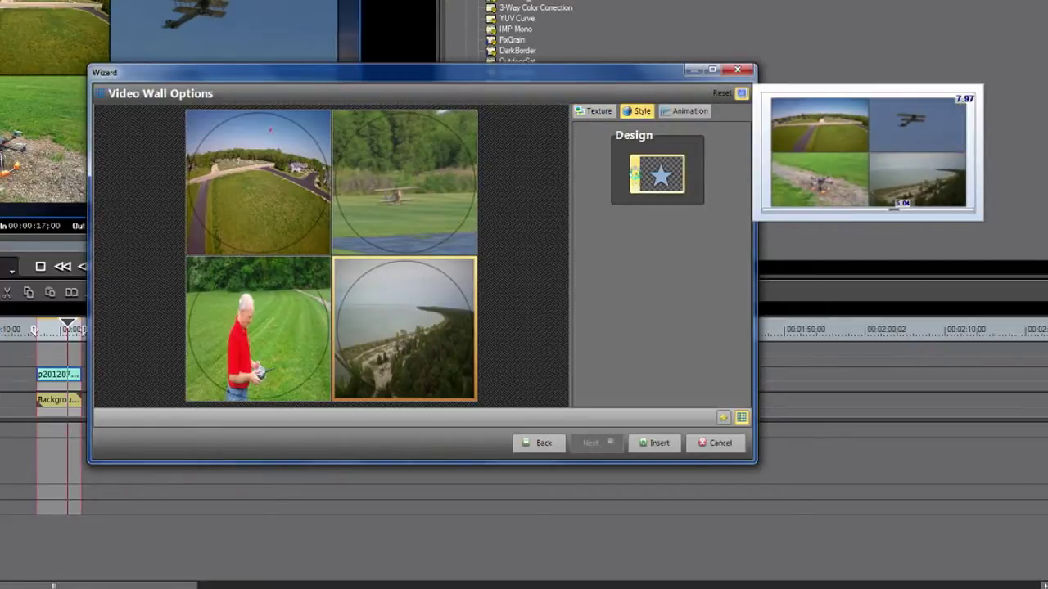
click(636, 177)
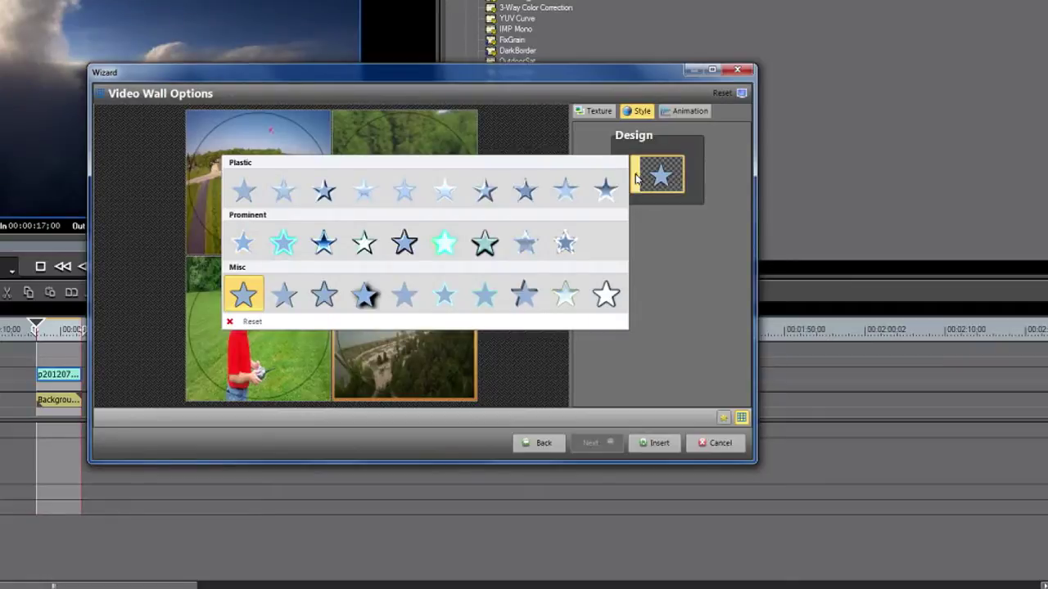
click(440, 194)
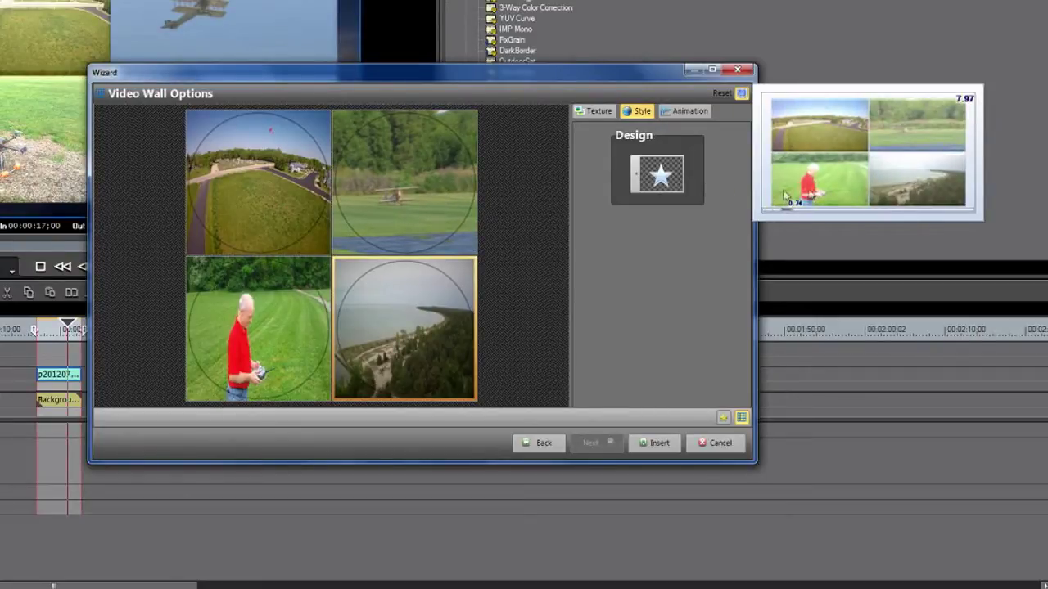
click(636, 175)
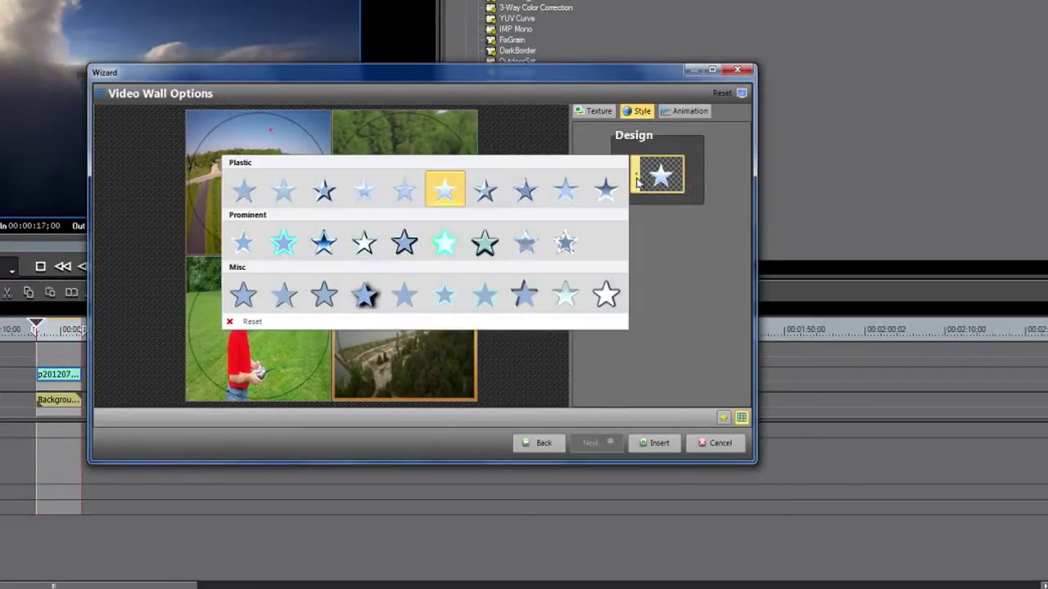
click(405, 246)
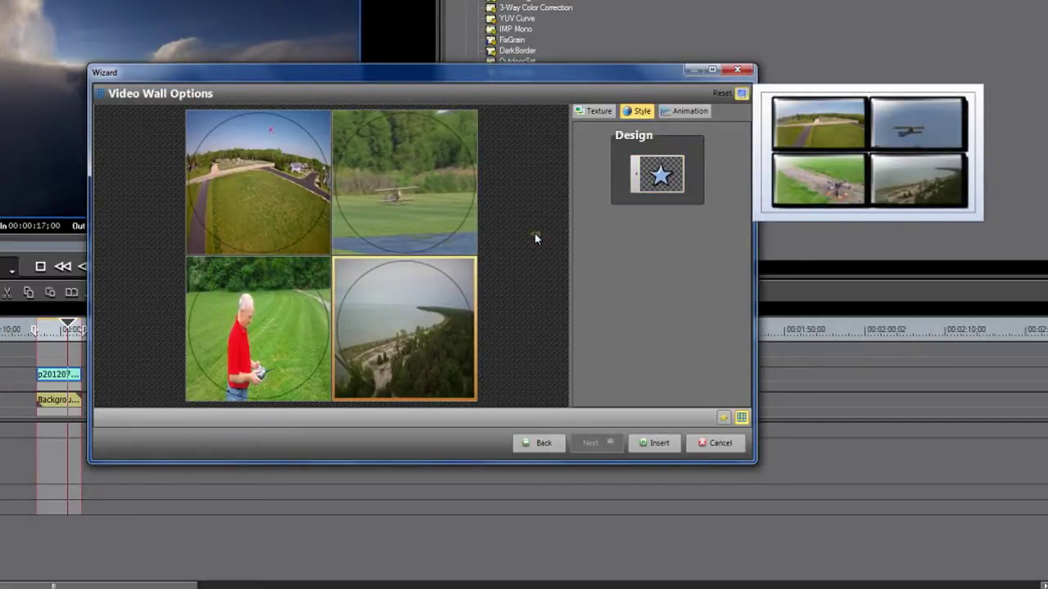
click(686, 111)
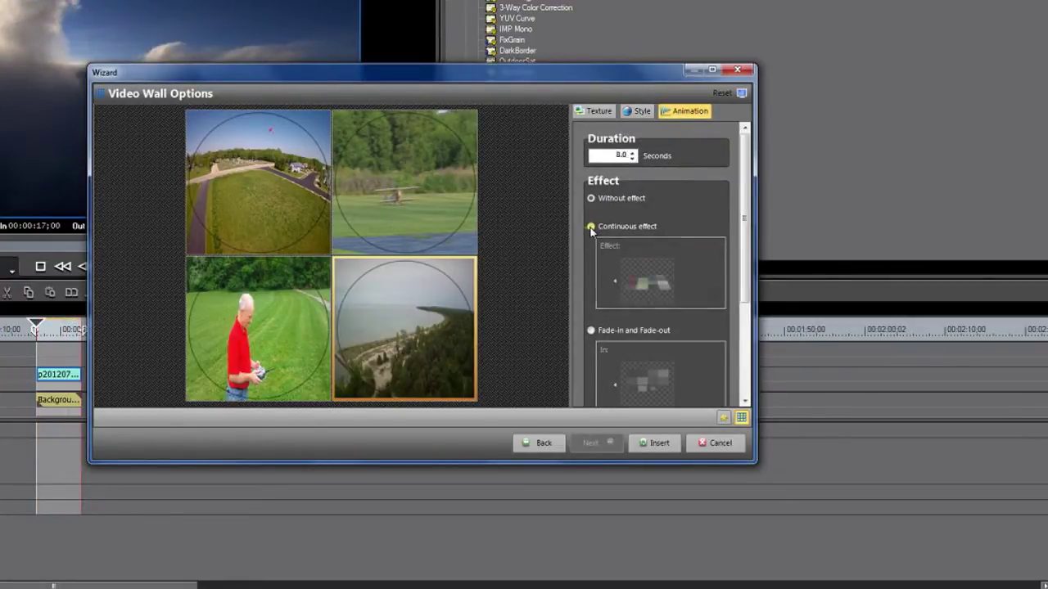
- Set the wall to a Continuous effect using the first Static preset, a flat tilted grid
click(591, 227)
mouse_move(614, 288)
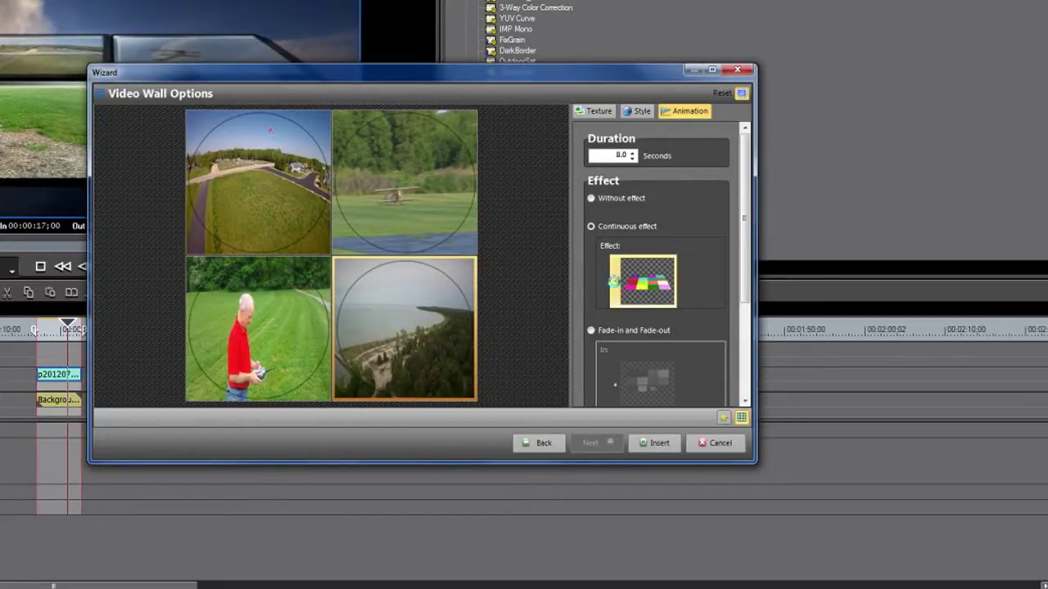
click(614, 282)
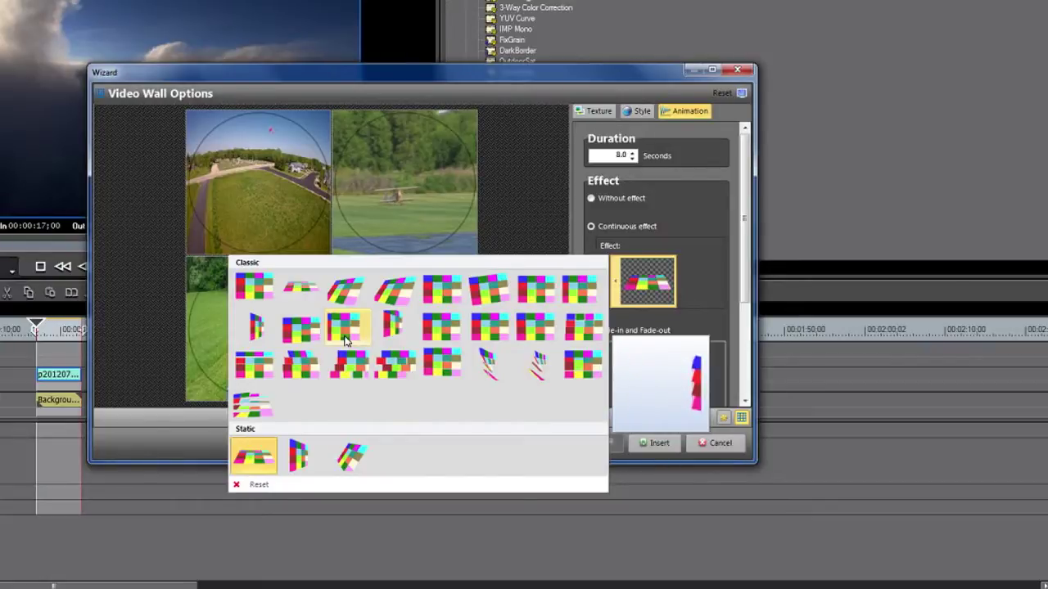
mouse_move(253, 465)
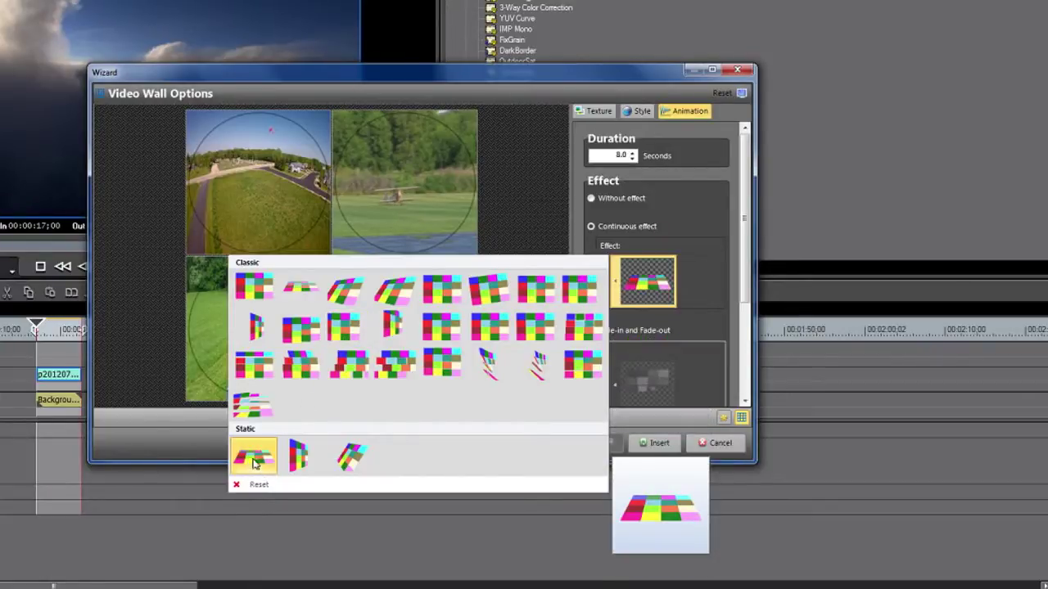
click(253, 464)
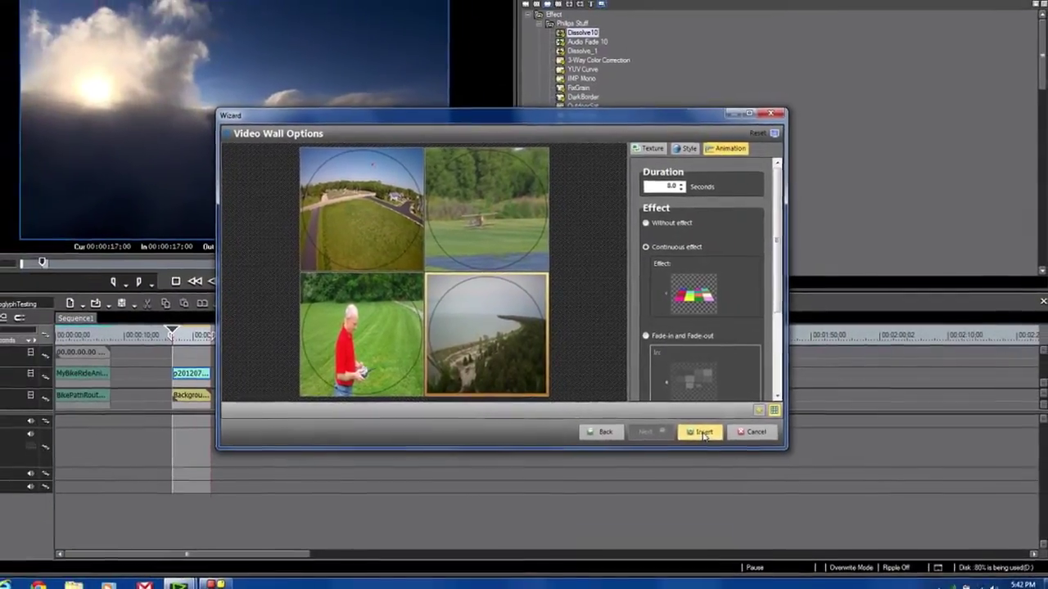
- Insert the tilted four-tile wall as an 8-second Heroglyph title and scrub to preview it
click(672, 440)
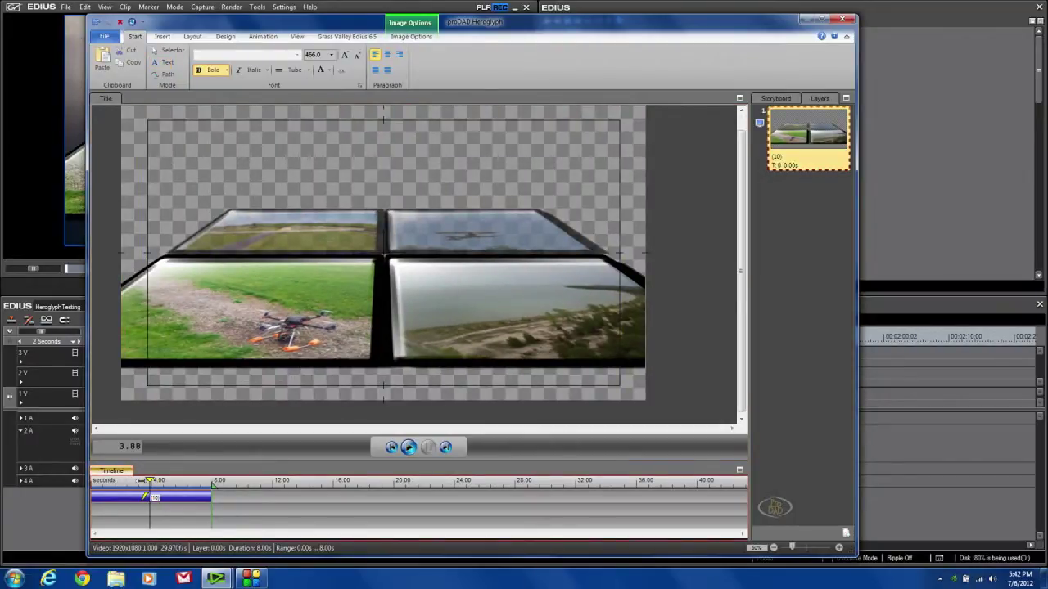
drag(157, 480, 112, 482)
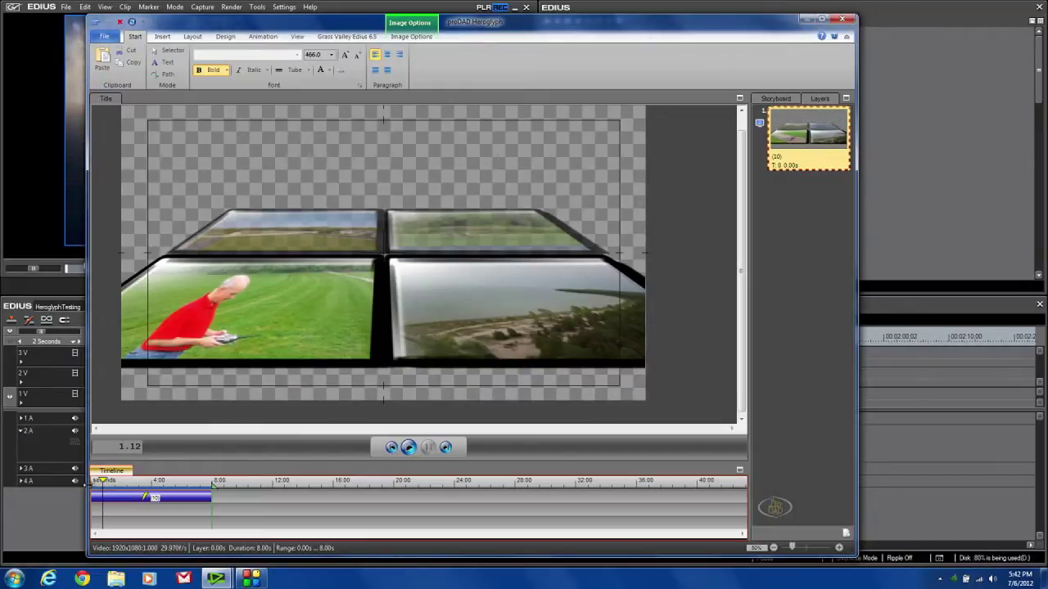
- Insert an empty track on the Heroglyph timeline
right_click(235, 498)
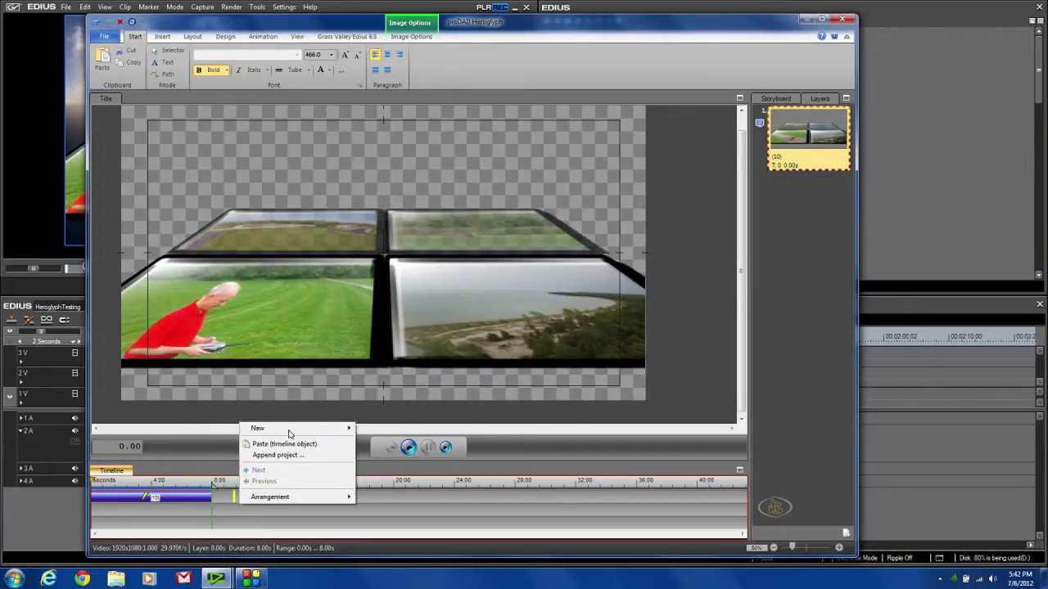
mouse_move(286, 429)
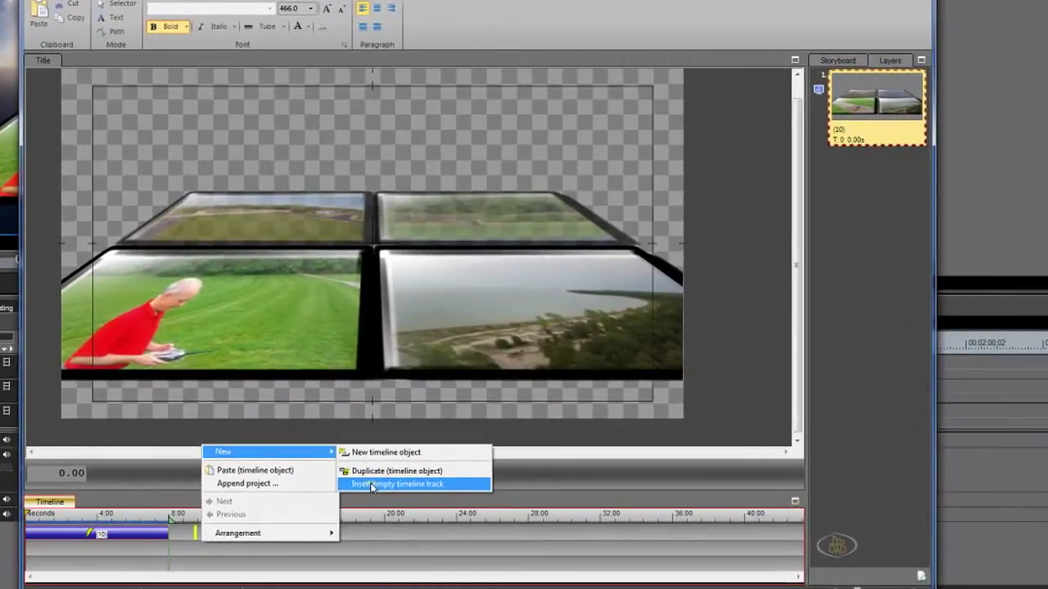
click(372, 486)
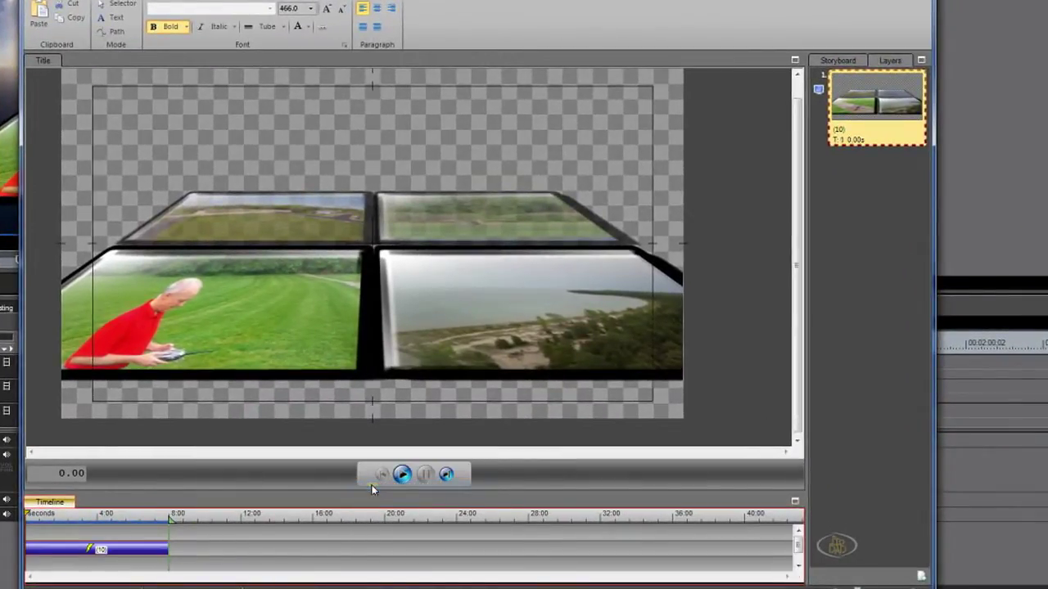
- Add new timeline object (11) on the empty track, starting at 0 and stretched to 8 seconds
right_click(35, 538)
key(Escape)
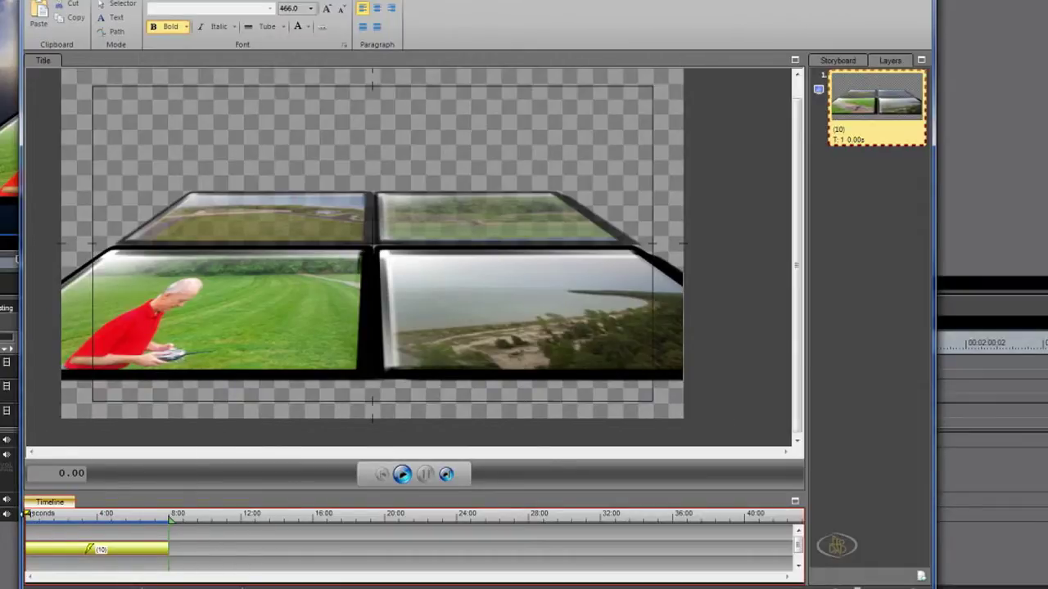
right_click(49, 537)
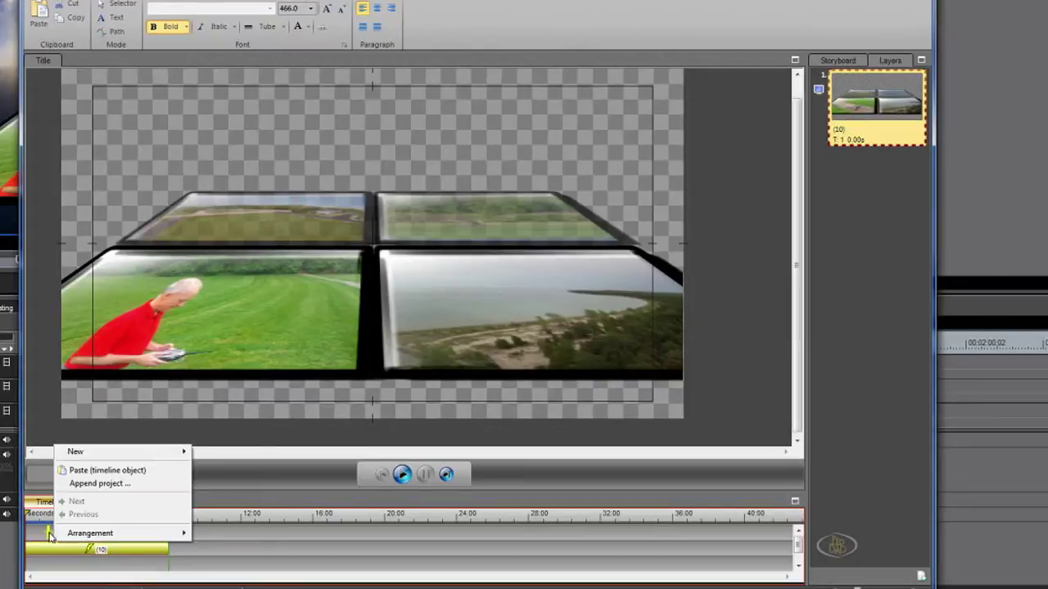
mouse_move(90, 456)
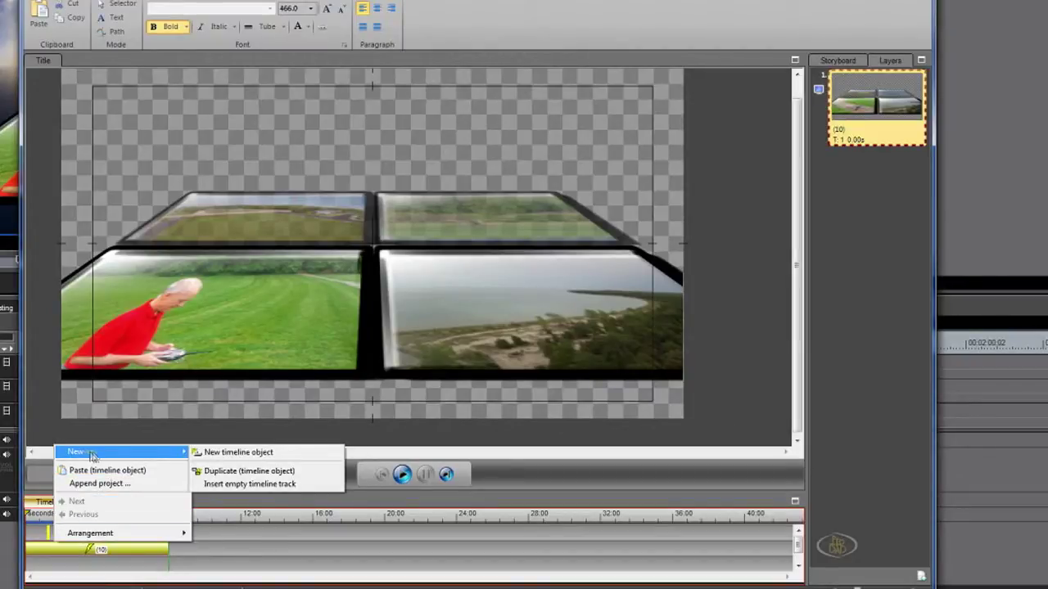
click(205, 453)
click(100, 550)
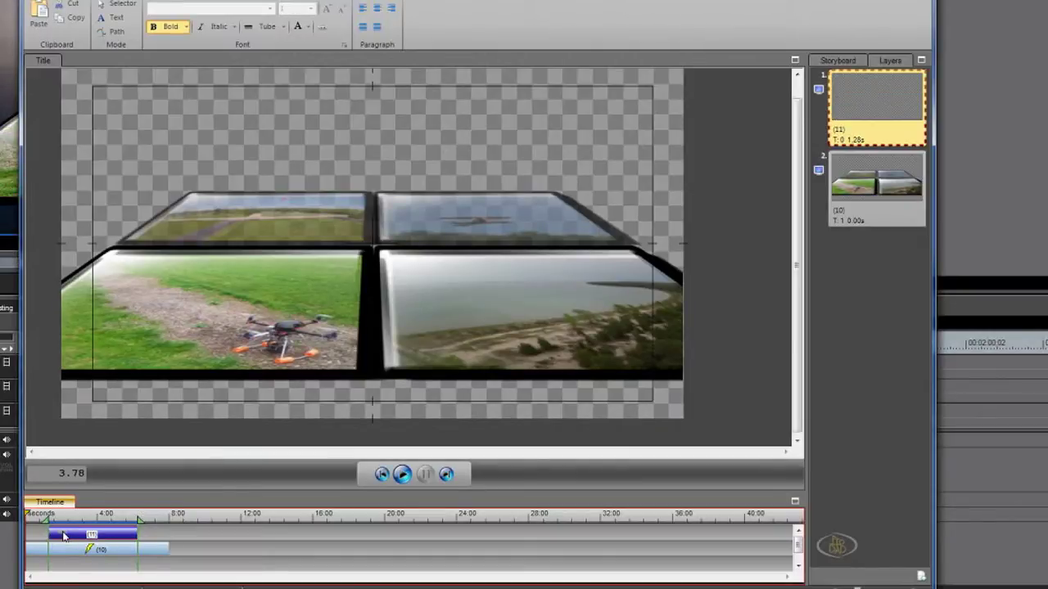
click(52, 537)
drag(52, 539, 29, 538)
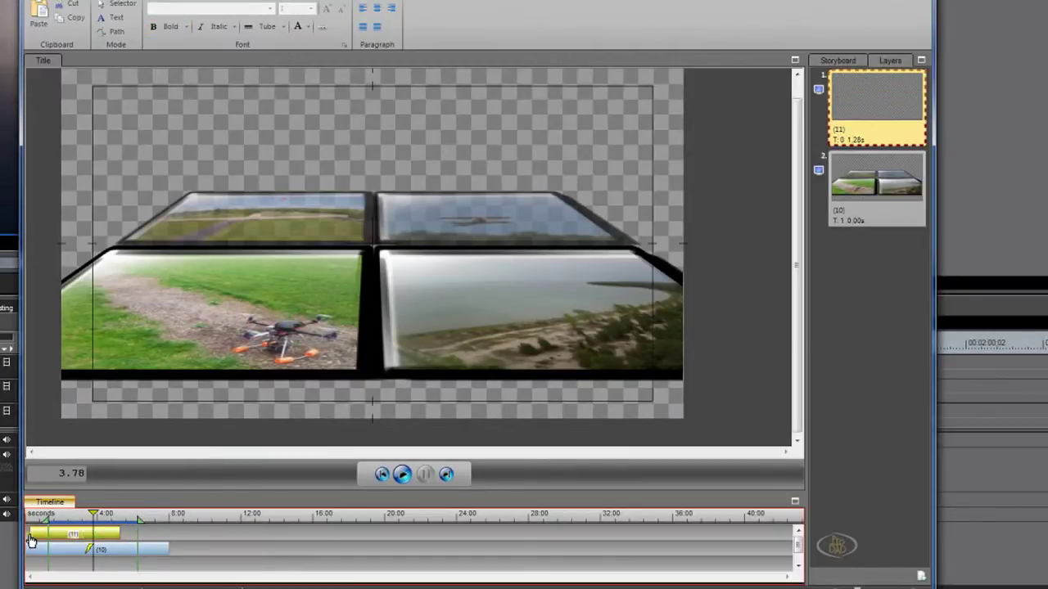
drag(115, 534, 168, 534)
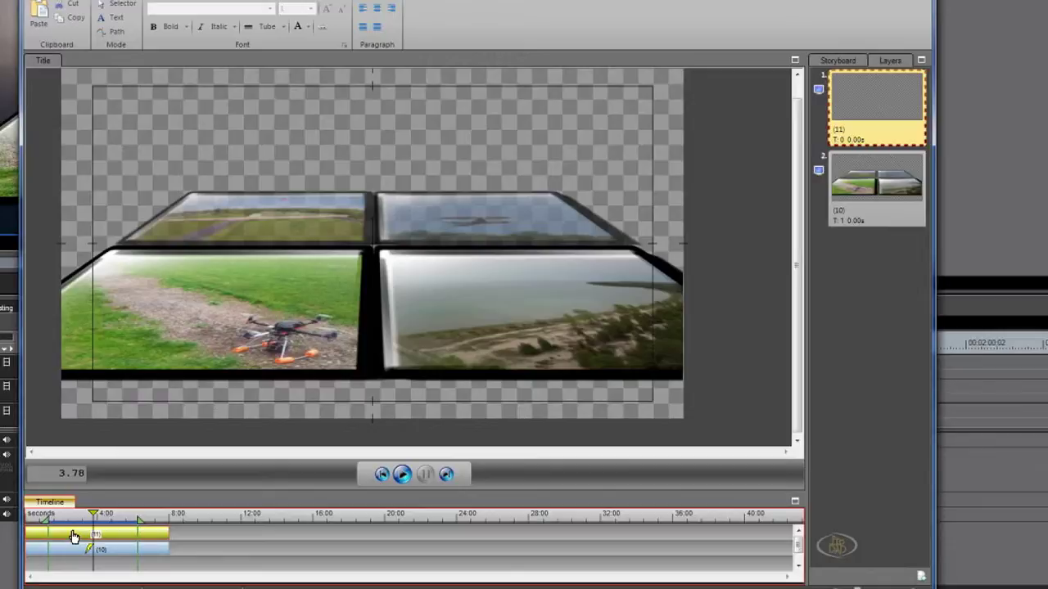
- Place a text box at the top left and type the title 'My Aerial Demo'
click(110, 17)
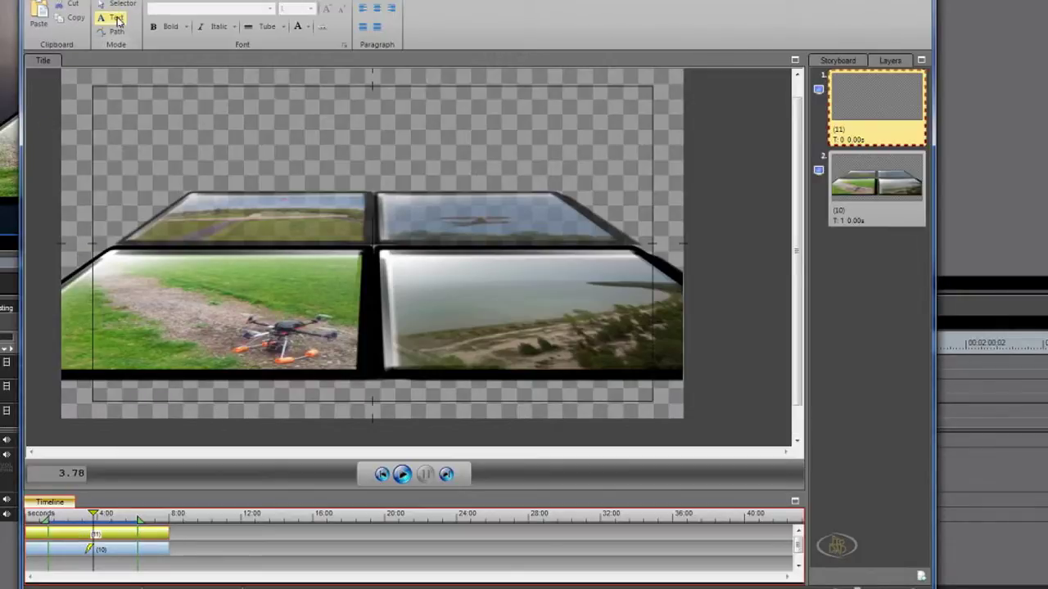
click(117, 82)
key(Escape)
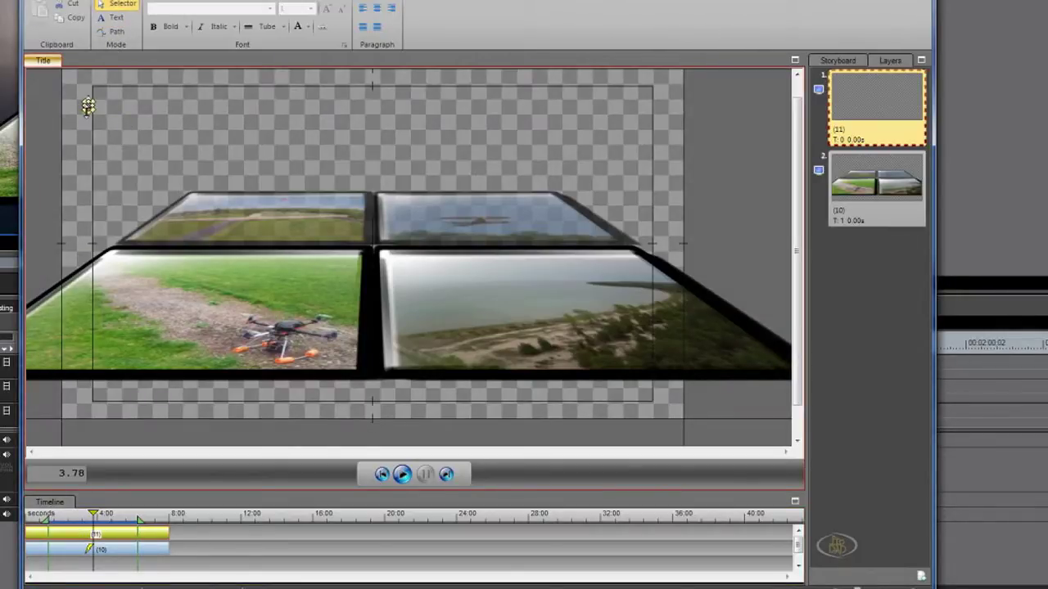
double_click(96, 141)
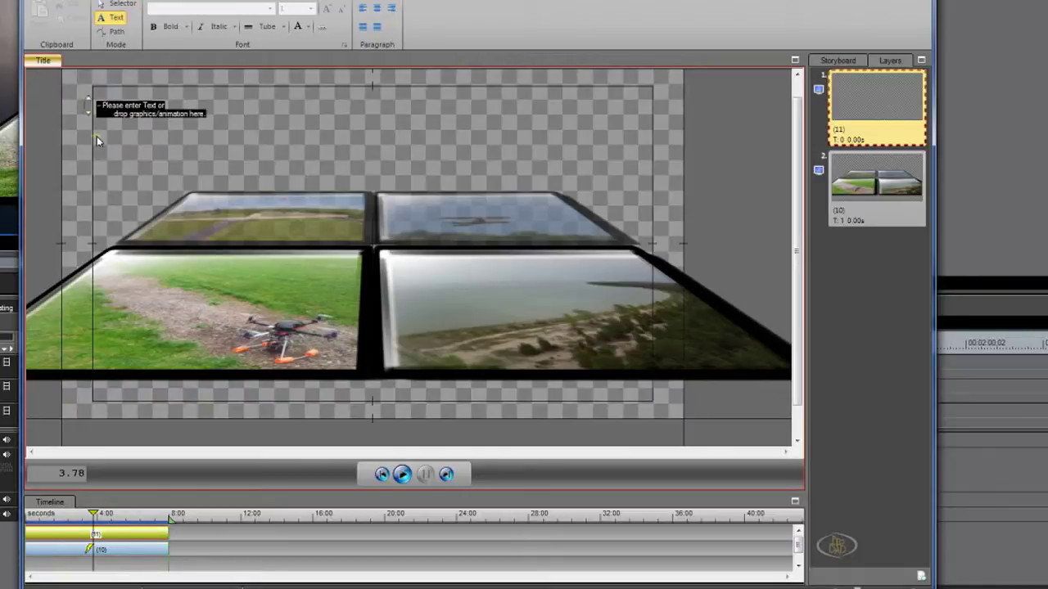
click(89, 108)
text(My)
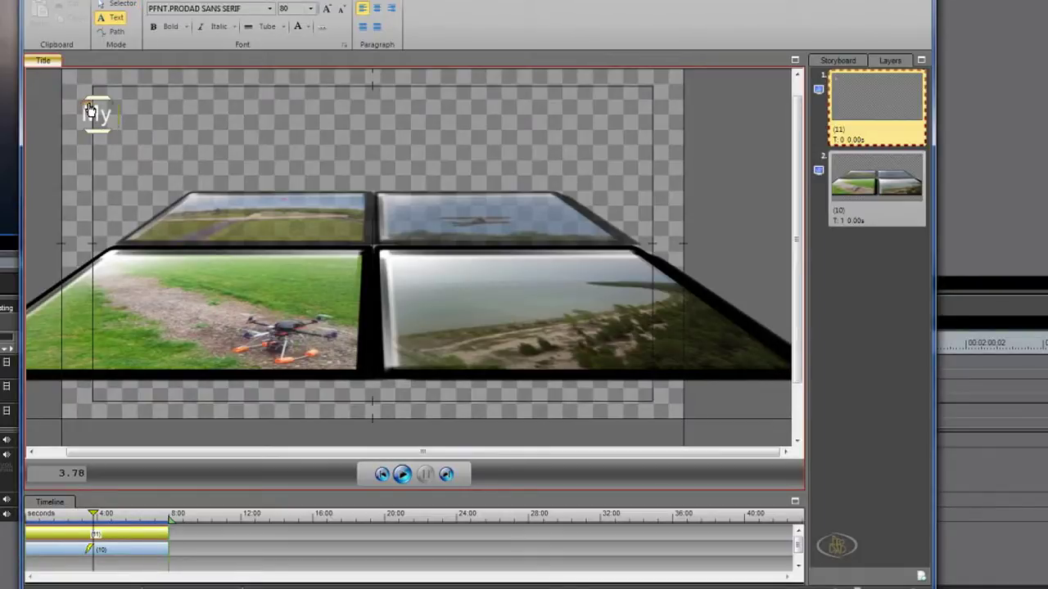
text( ASe)
key(BackSpace)
key(BackSpace)
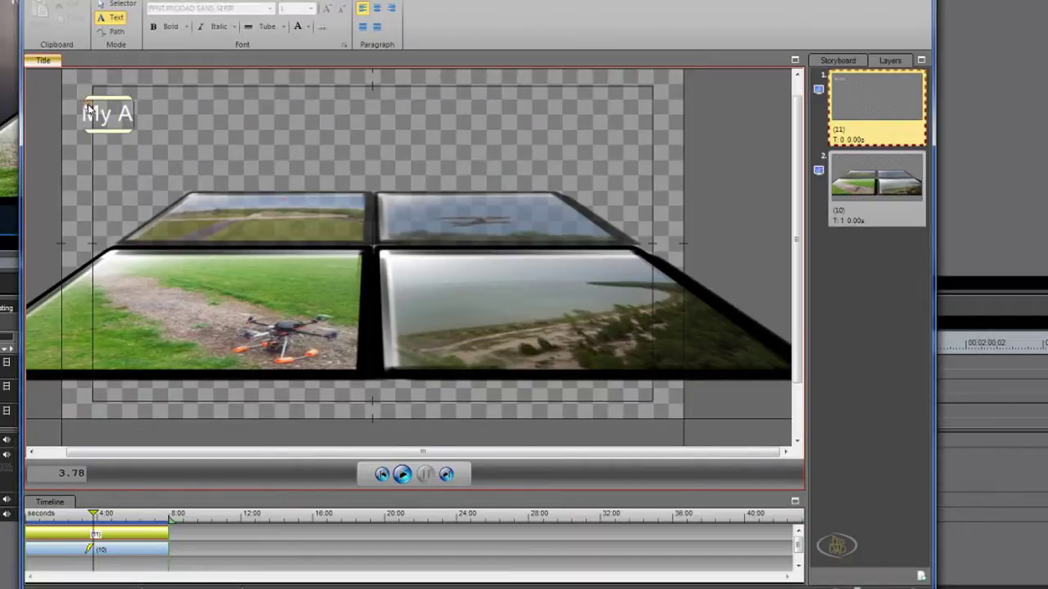
text(erial Demo)
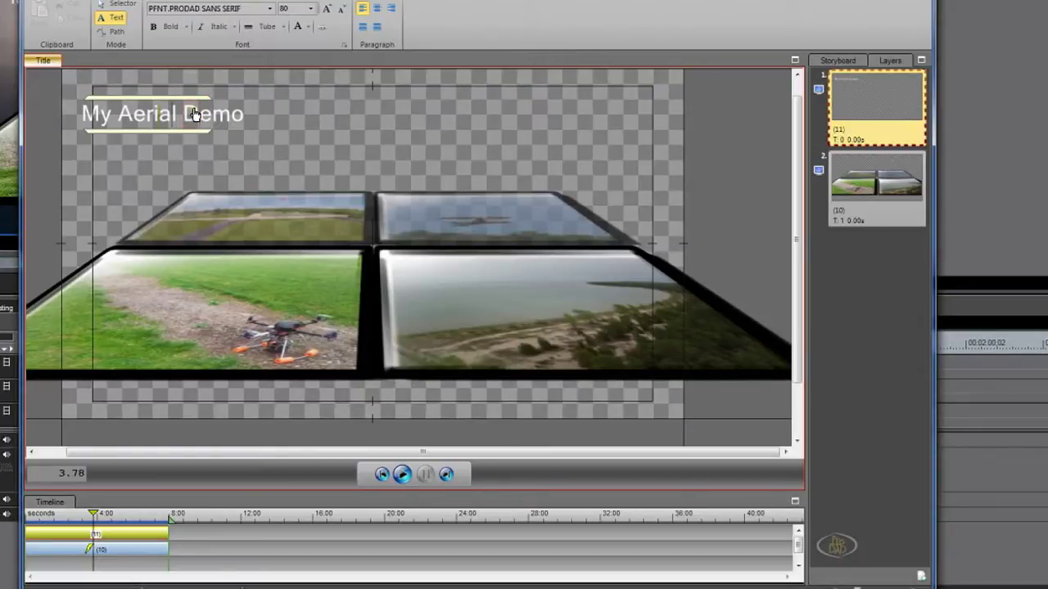
- Select the title text and set its font size to 120
key(Home)
key(shift+Right)
key(shift+Right)
key(shift+Right)
key(shift+Right)
key(shift+Right)
key(shift+Right)
key(shift+Right)
key(shift+Right)
key(shift+Right)
key(shift+Right)
key(shift+Right)
key(shift+Right)
key(shift+Right)
key(shift+Right)
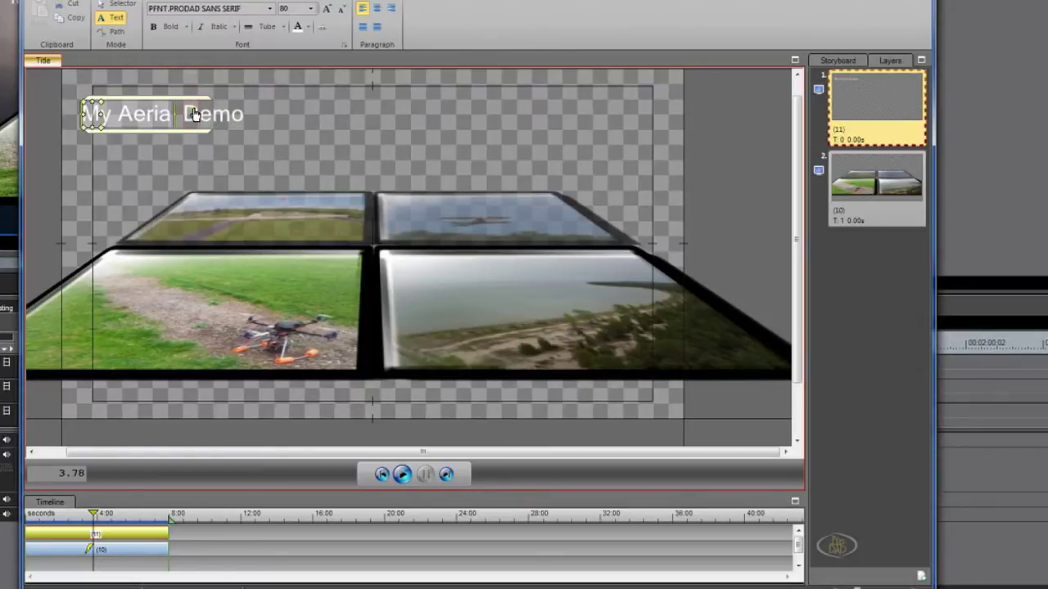
click(311, 8)
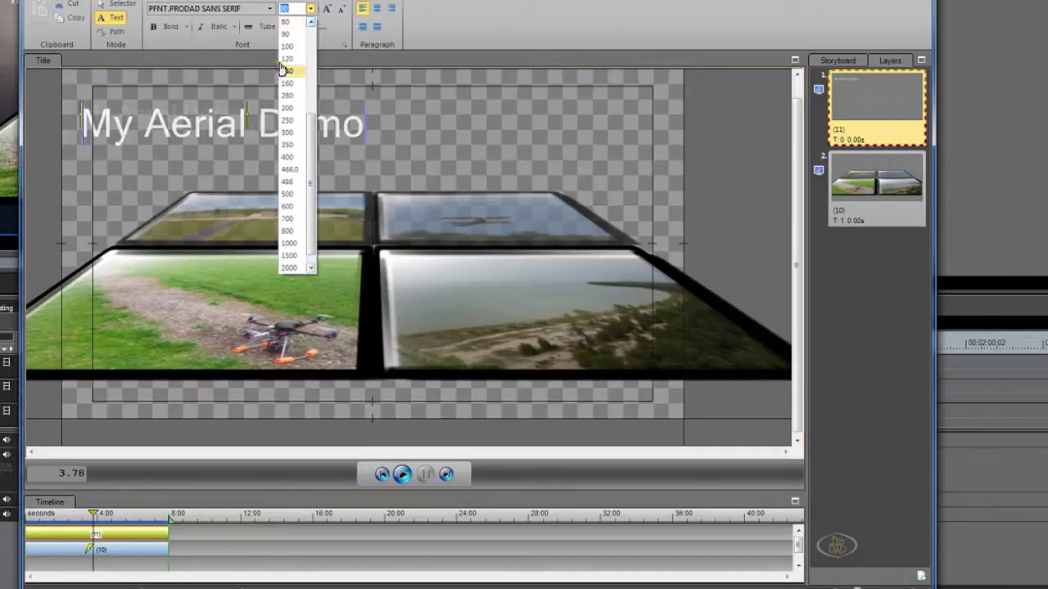
click(288, 64)
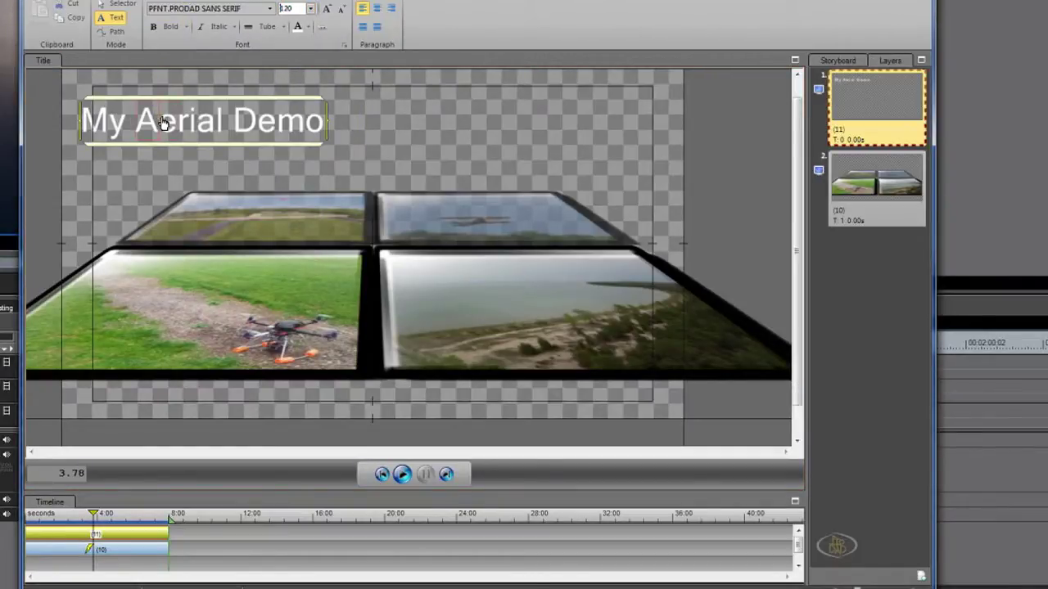
- Apply a metallic beveled preset to the title, centre it at the top, and save
scroll(131, 18, down, 3)
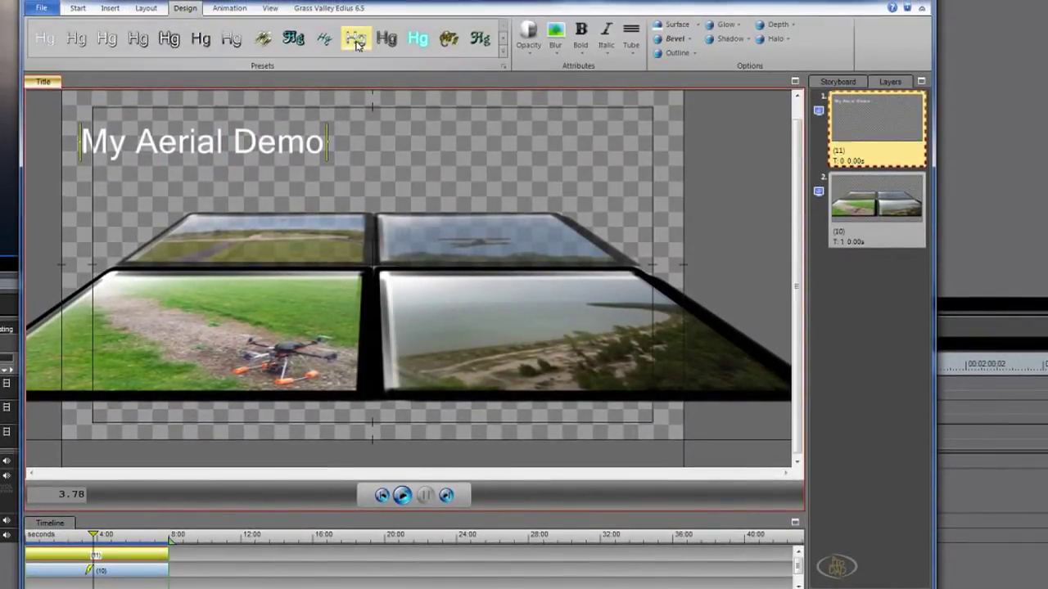
click(356, 41)
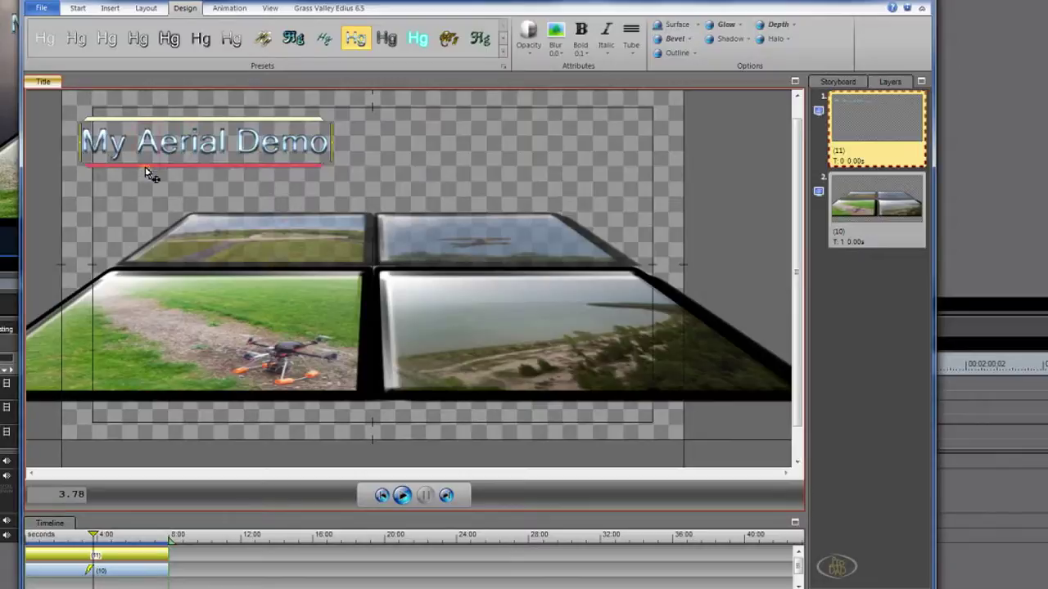
drag(150, 172, 315, 169)
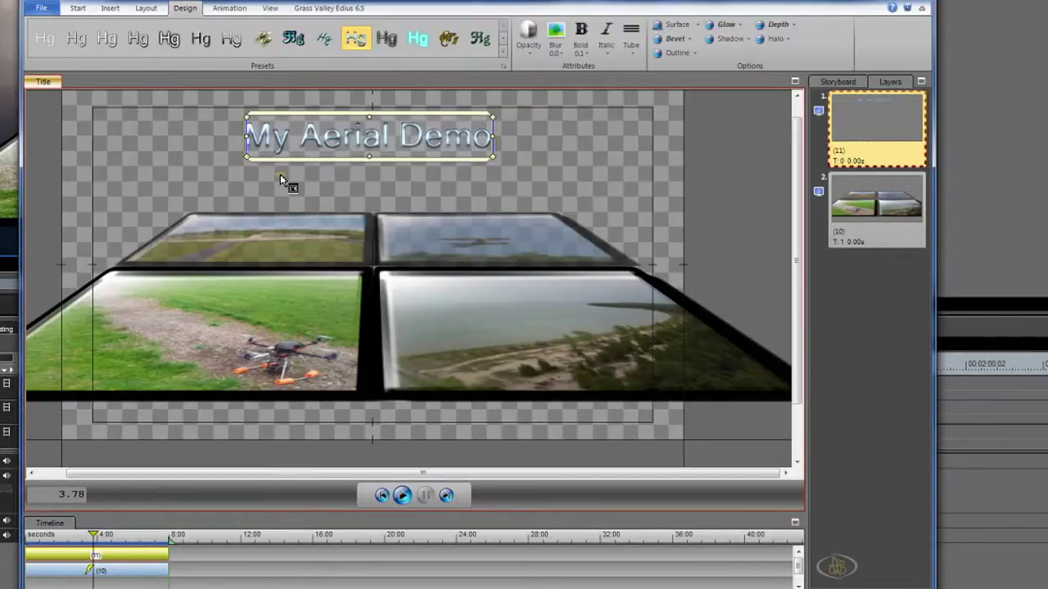
drag(498, 113, 500, 113)
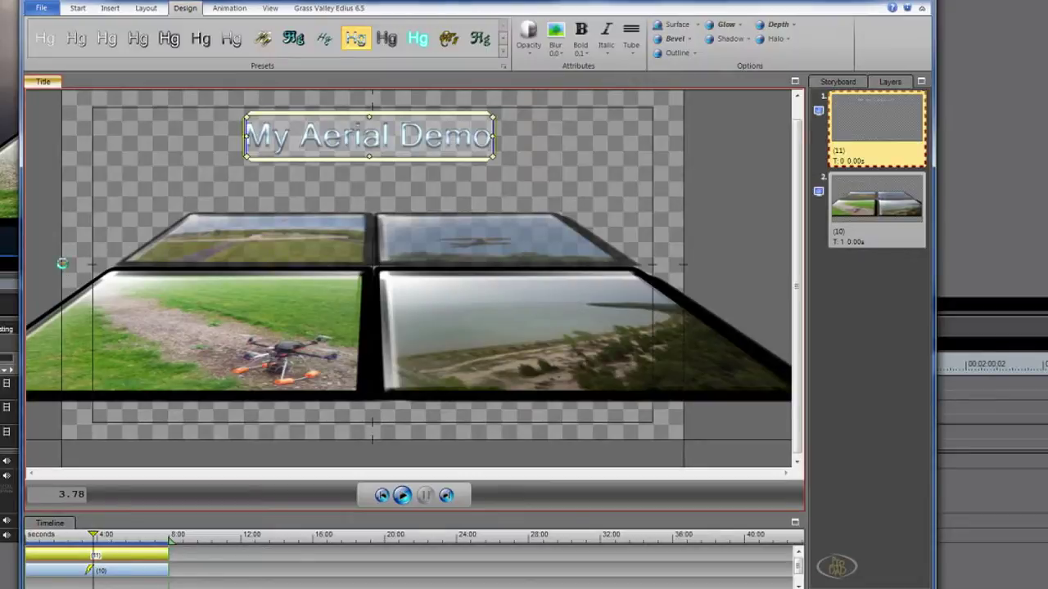
key(ctrl+s)
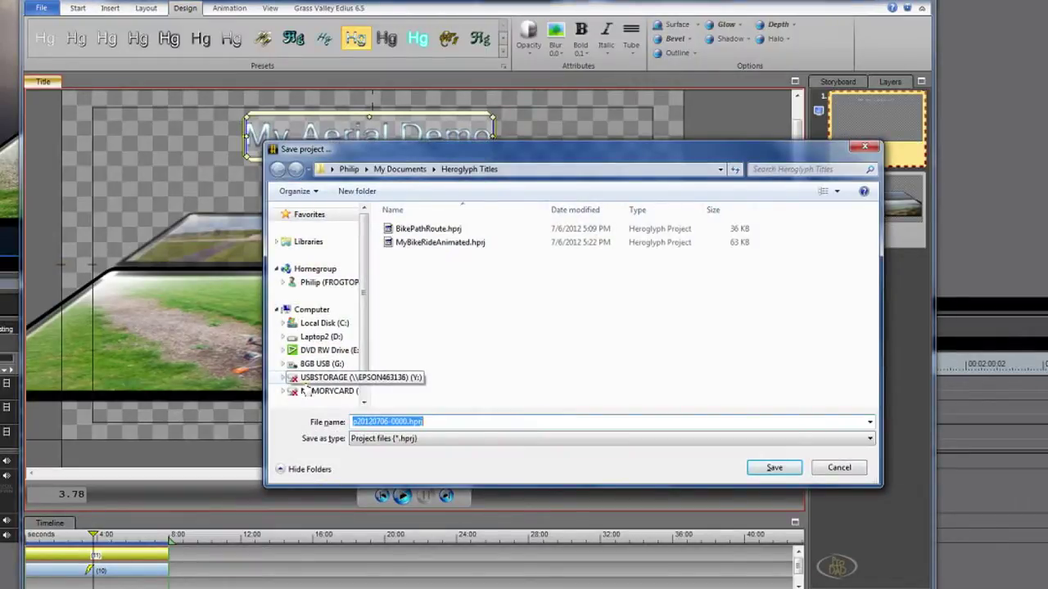
text(A)
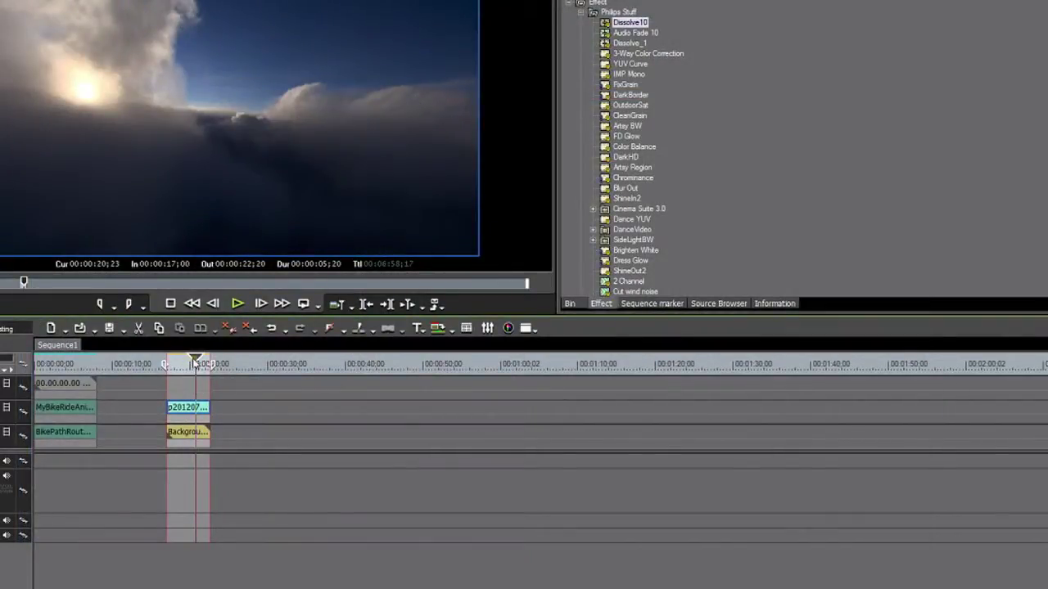
- Render the 00:00:17:00–00:00:22:20 title range and add the rendered clip to the top video track
drag(196, 363, 175, 399)
right_click(175, 398)
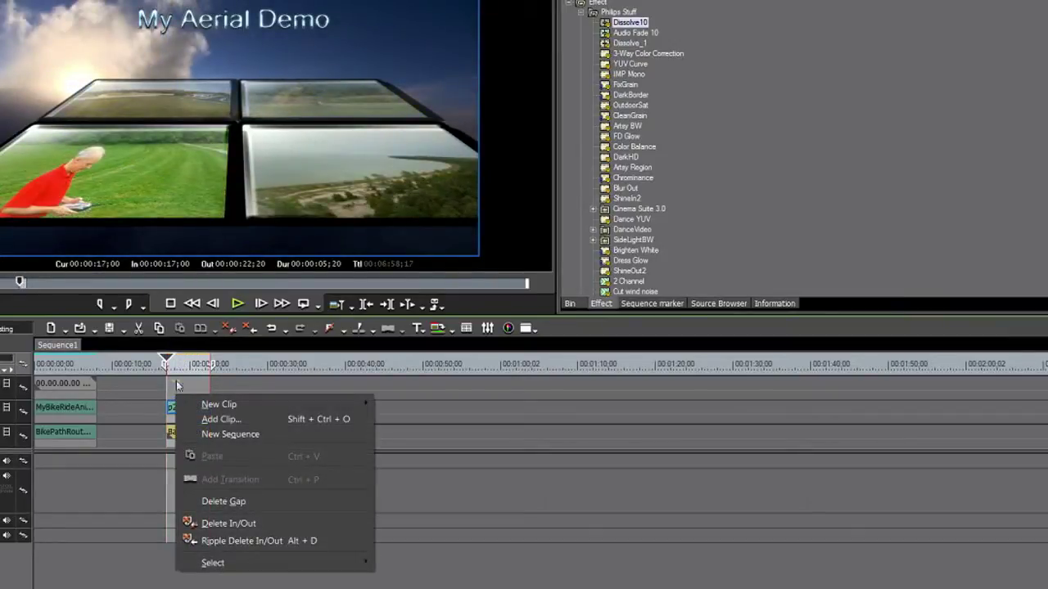
right_click(177, 373)
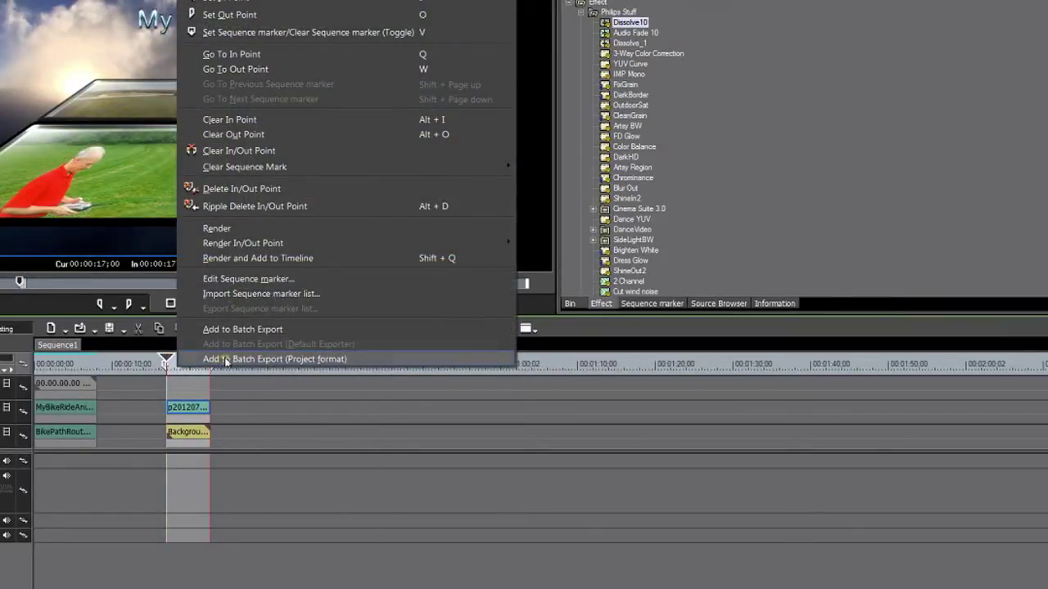
click(232, 259)
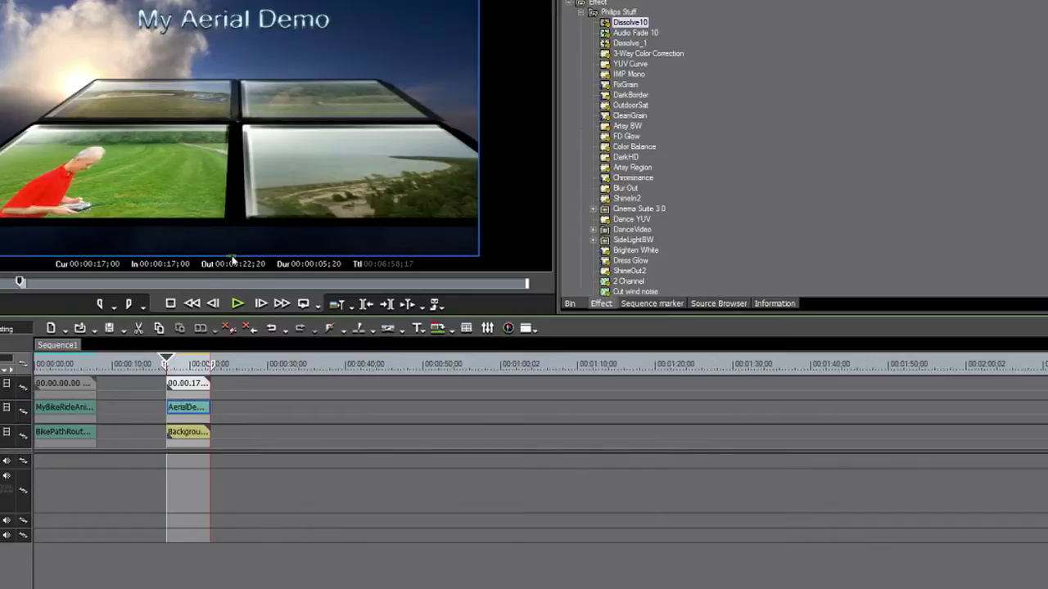
- Play back the rendered section, then reopen the AerialDemo clip on track 2V in Heroglyph
key(space)
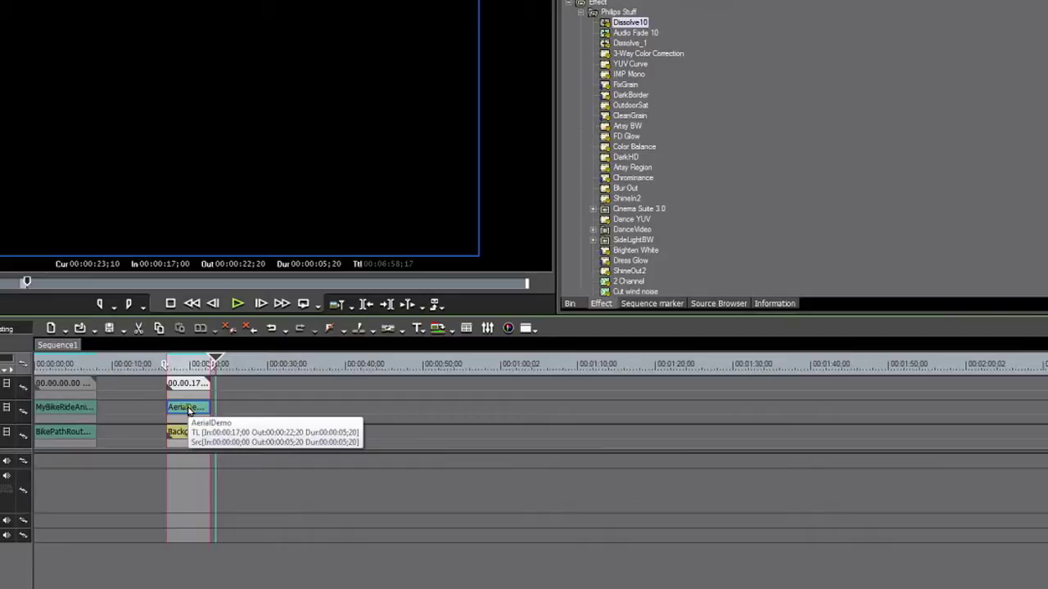
drag(188, 409, 191, 413)
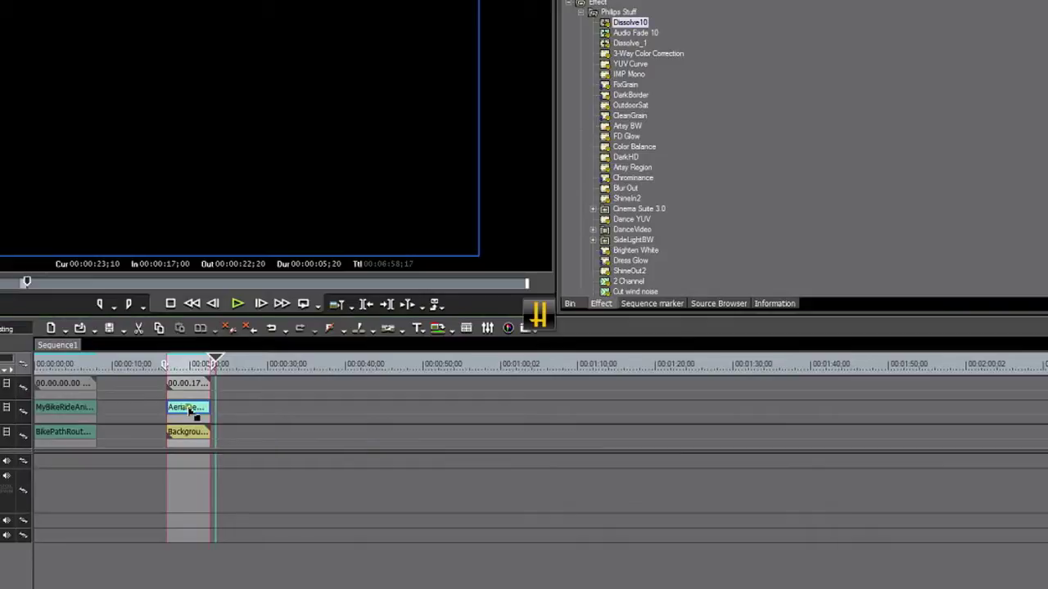
double_click(188, 407)
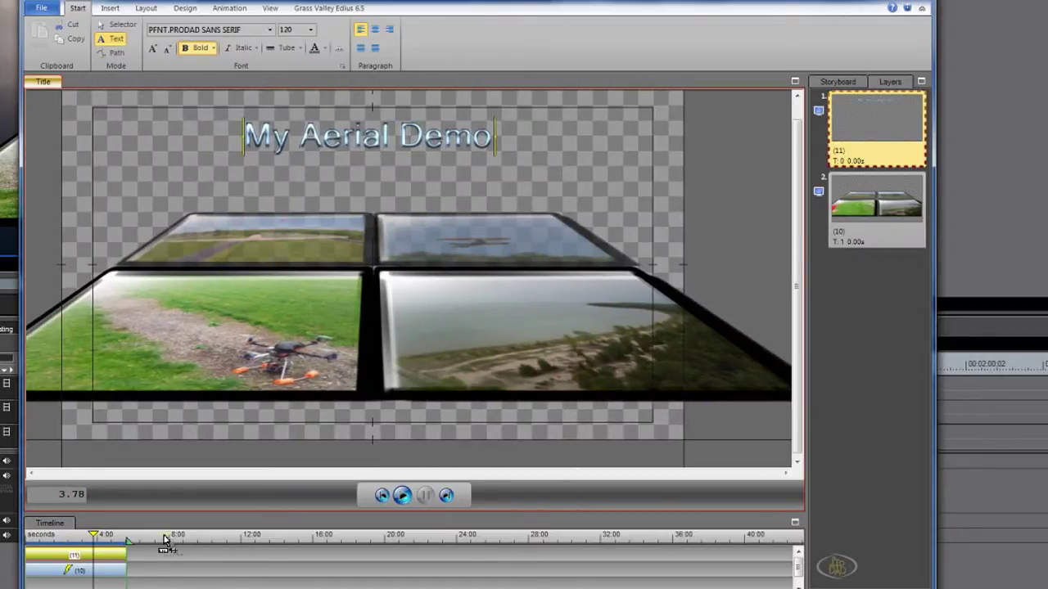
click(223, 544)
scroll(246, 544, up, 3)
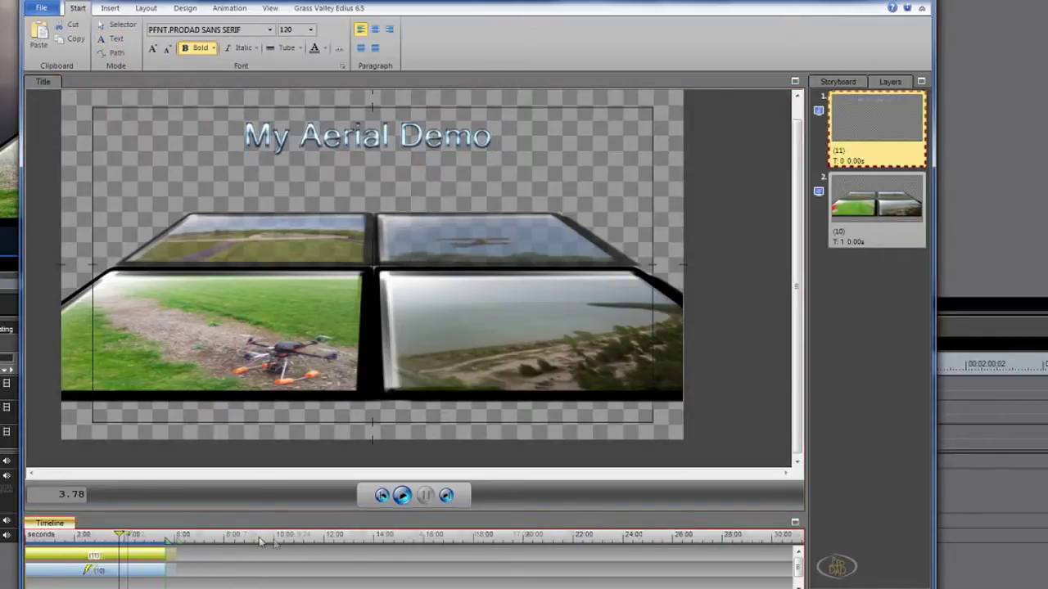
scroll(356, 546, up, 4)
scroll(359, 546, down, 3)
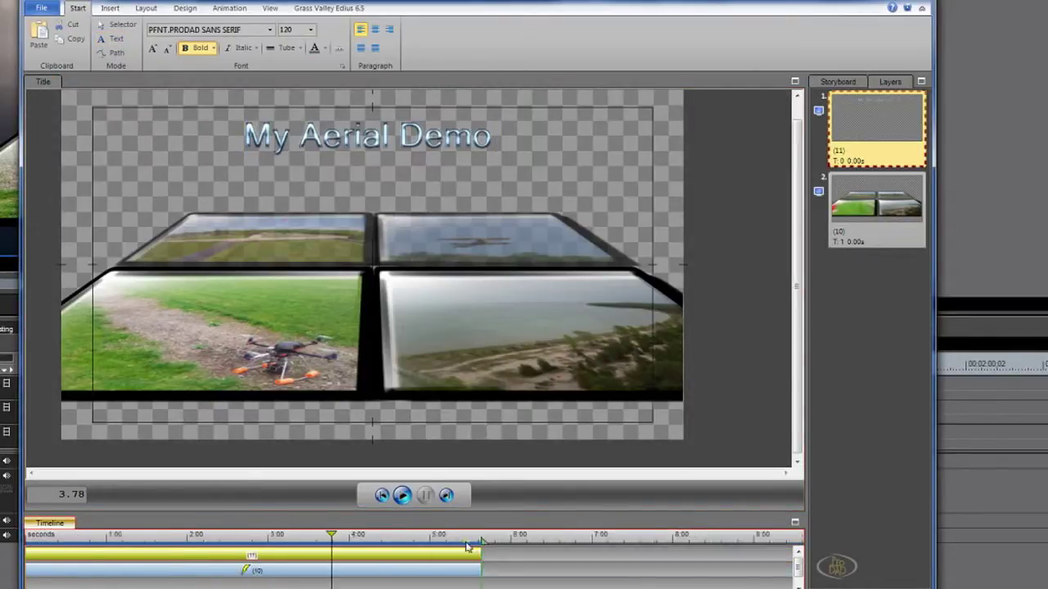
scroll(360, 546, down, 3)
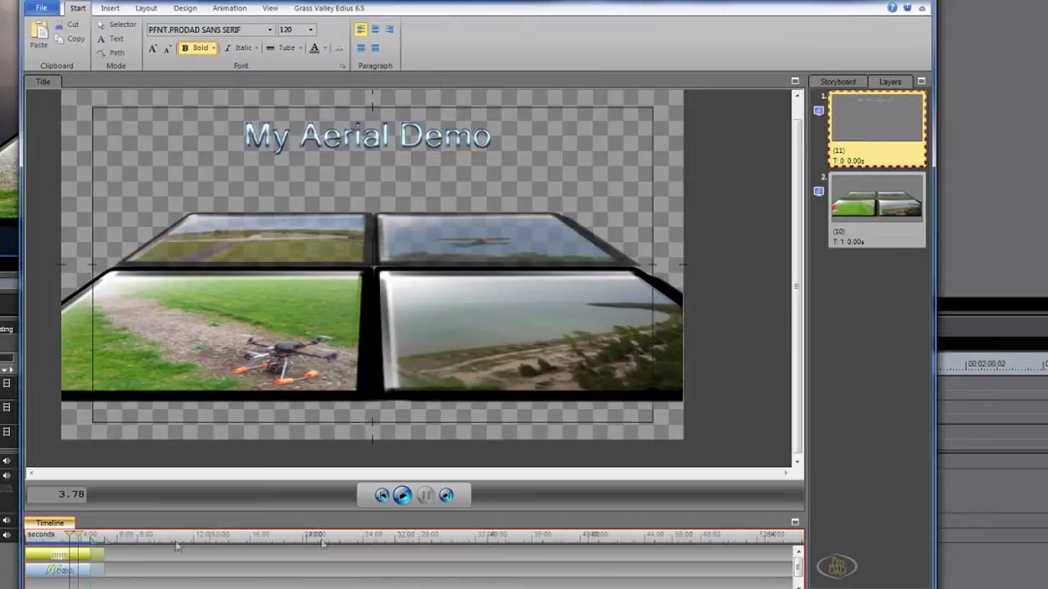
scroll(710, 543, up, 8)
scroll(688, 542, down, 4)
scroll(483, 543, up, 3)
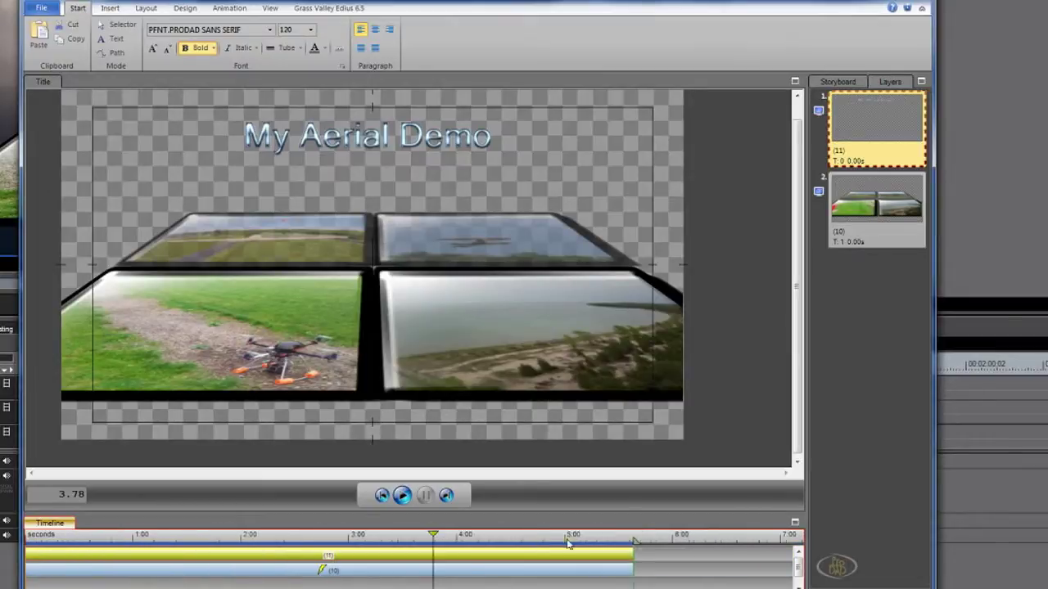
scroll(588, 545, down, 3)
click(106, 10)
- Open the template library and preview a Business Intros template
click(98, 37)
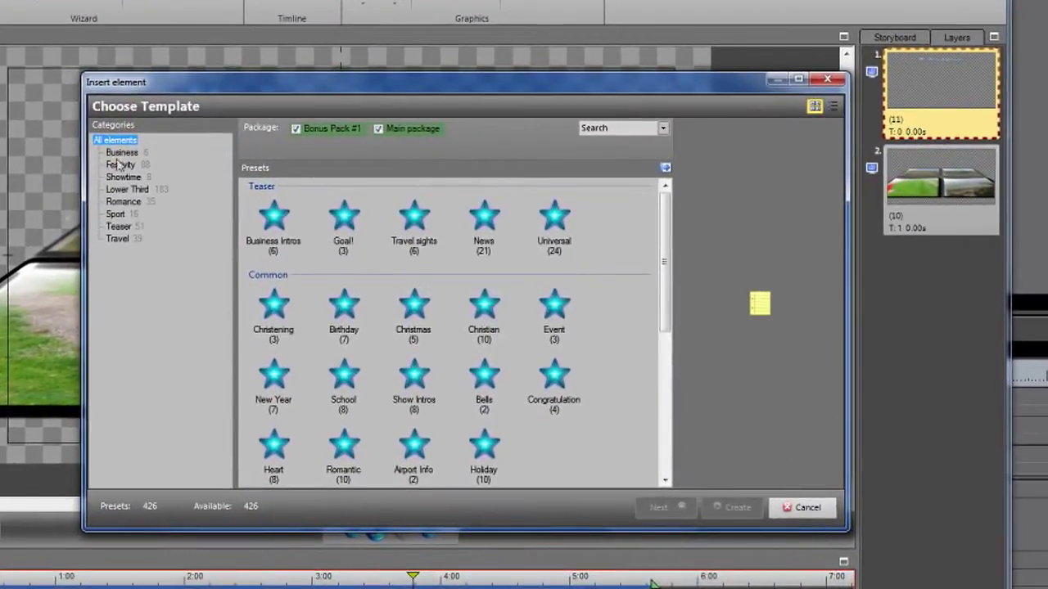
click(119, 153)
click(276, 220)
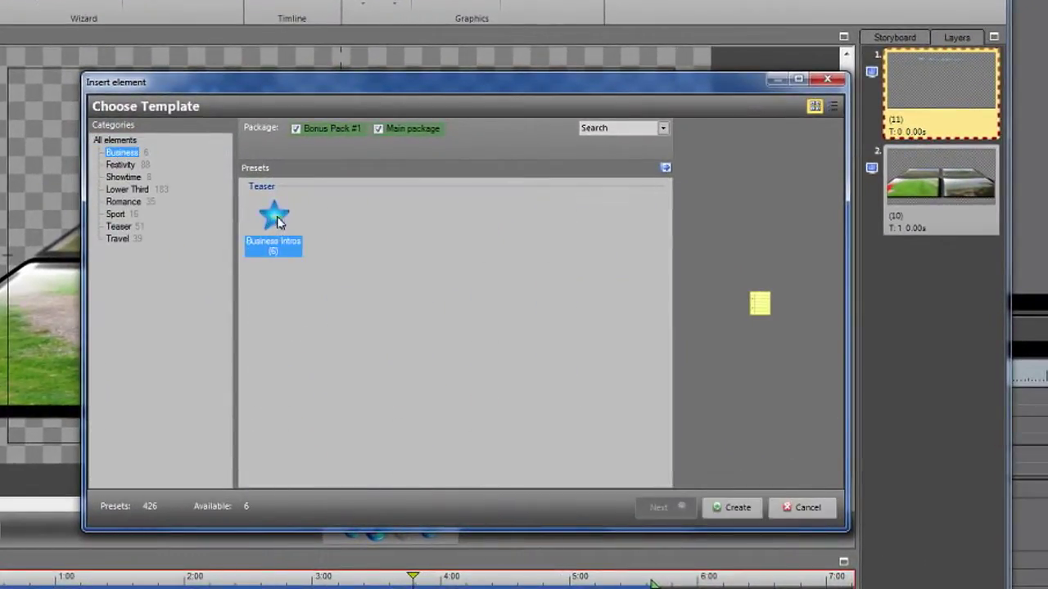
click(795, 382)
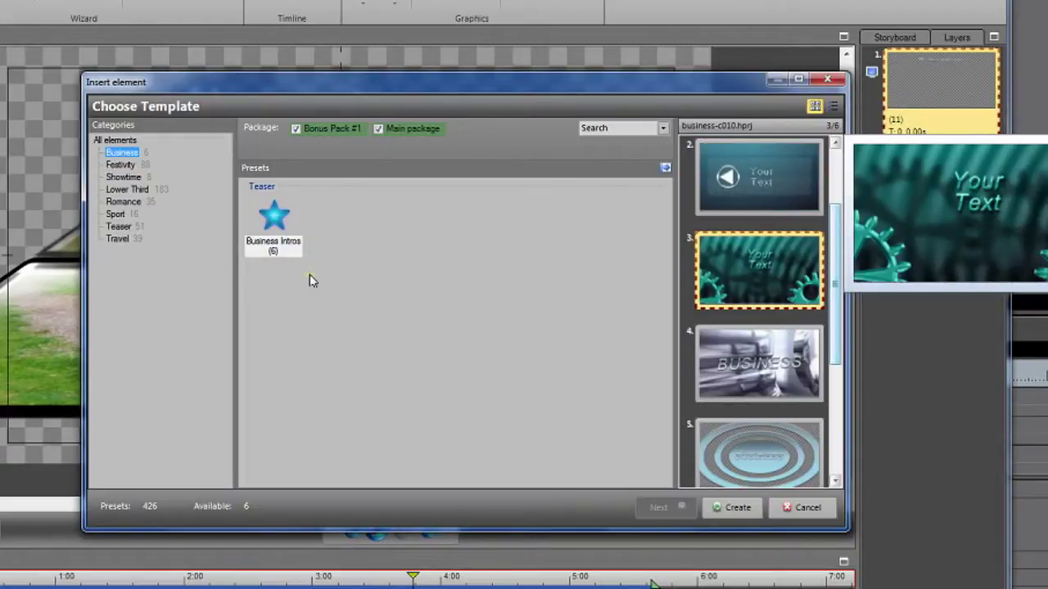
- Browse Lower Third templates, previewing the red and blue Vivid (A) + Subline variants
click(119, 190)
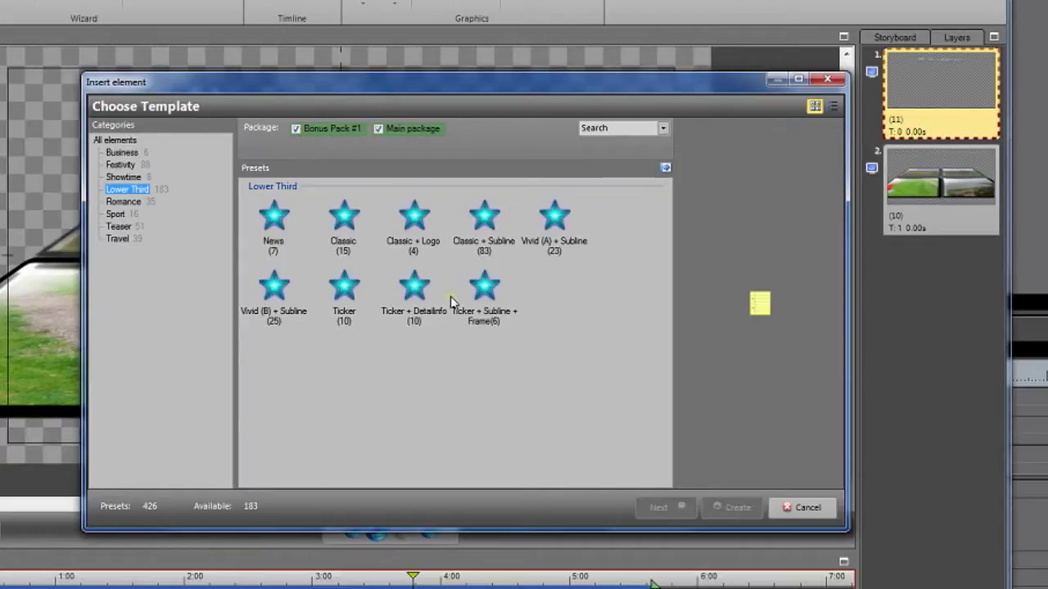
click(555, 218)
click(757, 352)
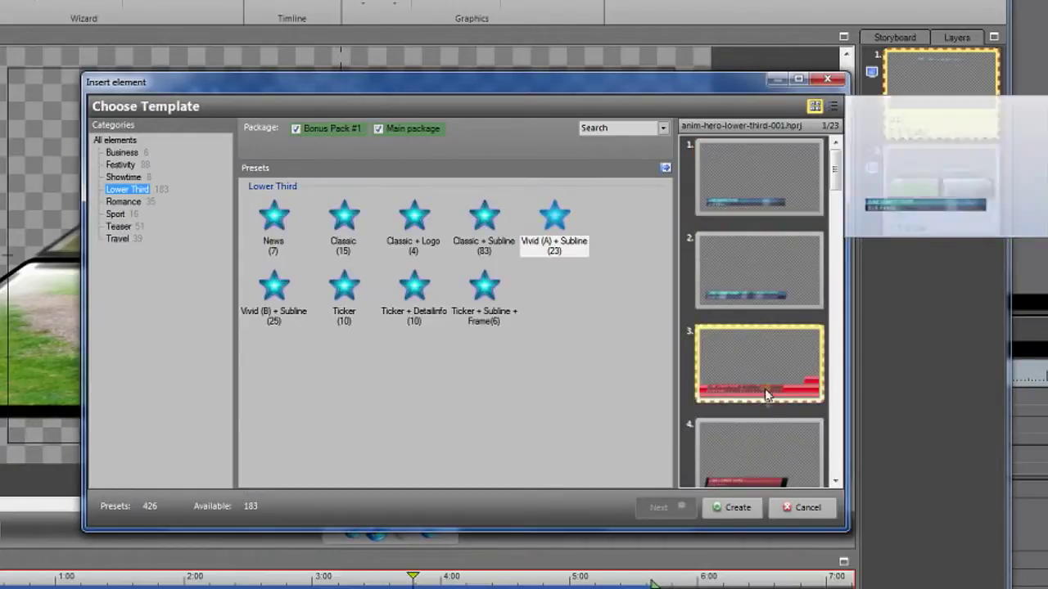
scroll(762, 461, down, 2)
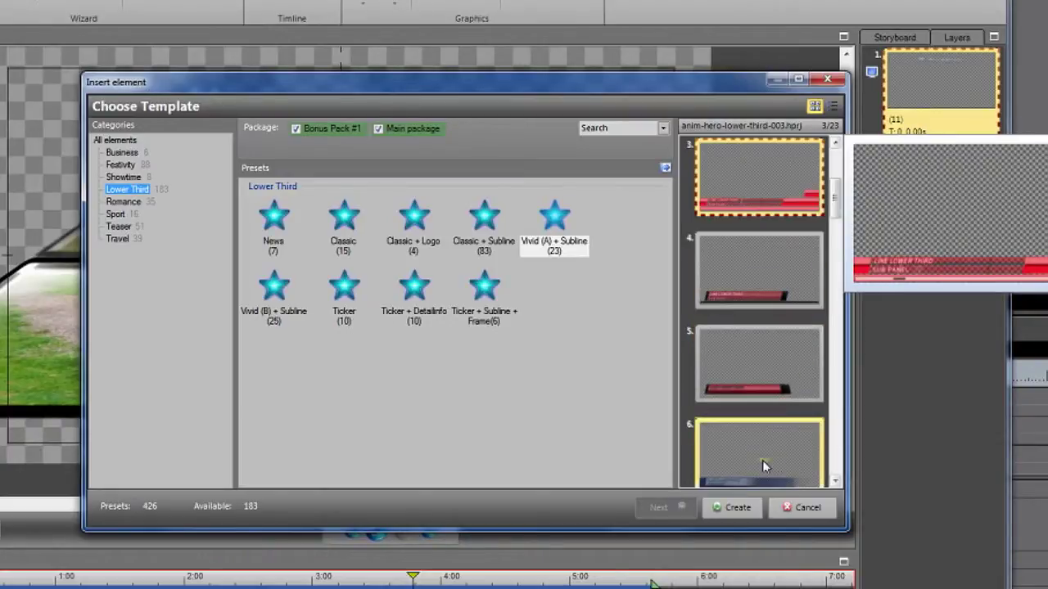
click(762, 460)
scroll(762, 457, down, 1)
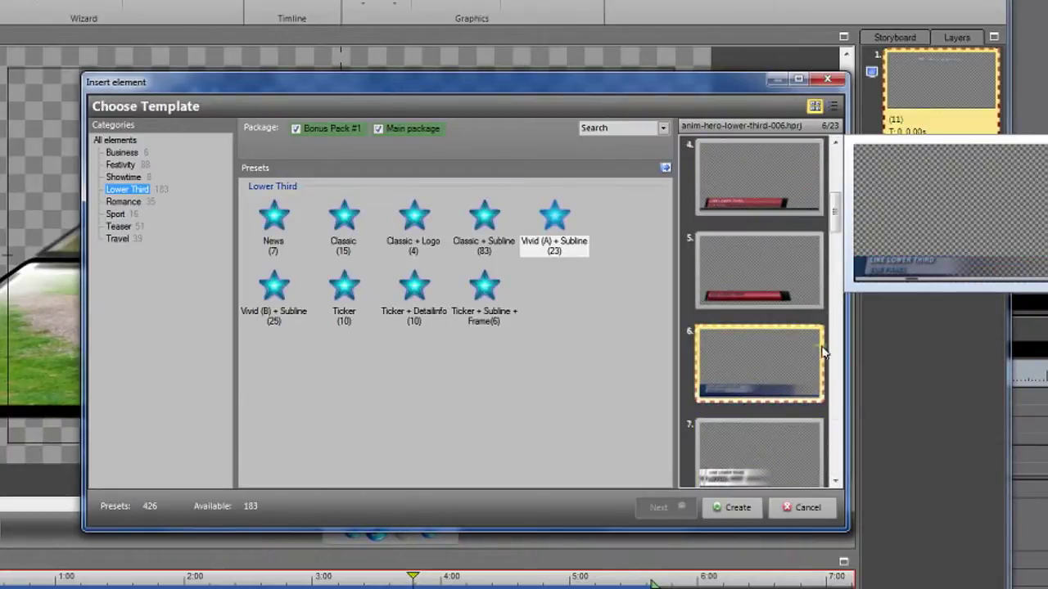
click(406, 370)
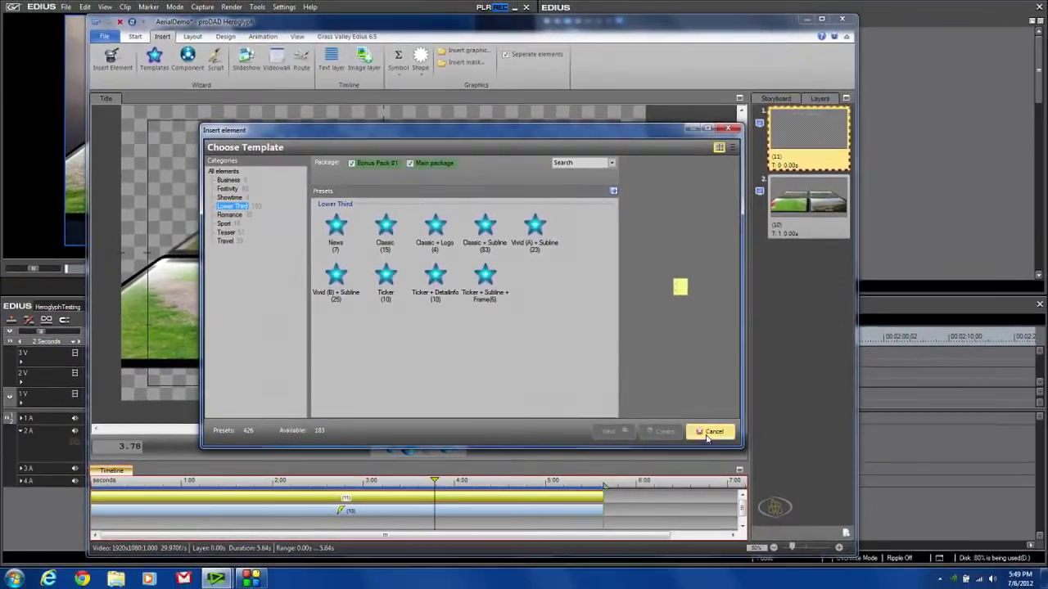
- Cancel the template library and Slideshow wizard, then close Heroglyph to return to EDIUS
click(709, 432)
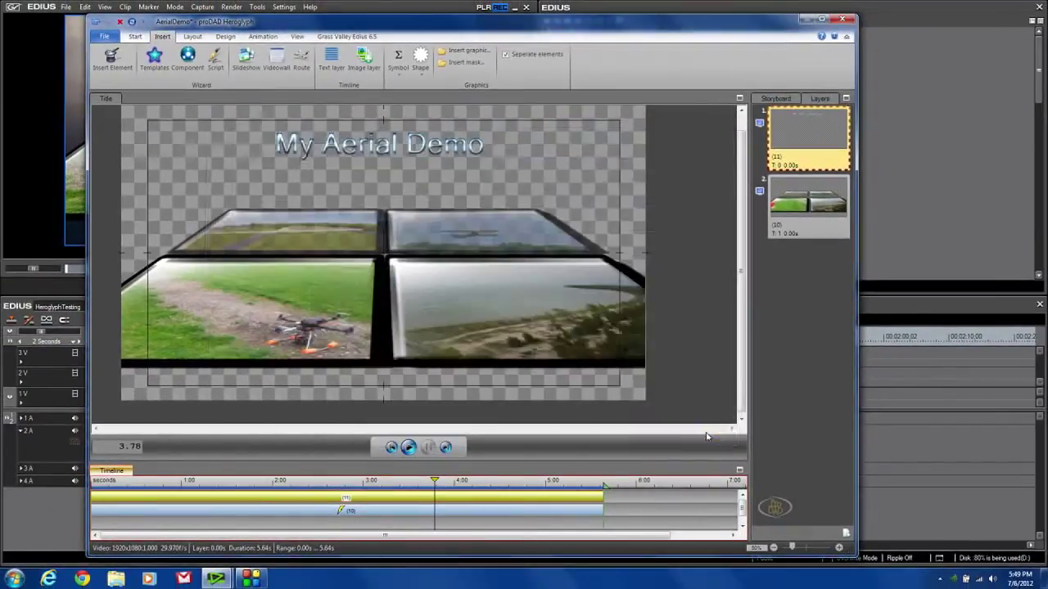
click(243, 64)
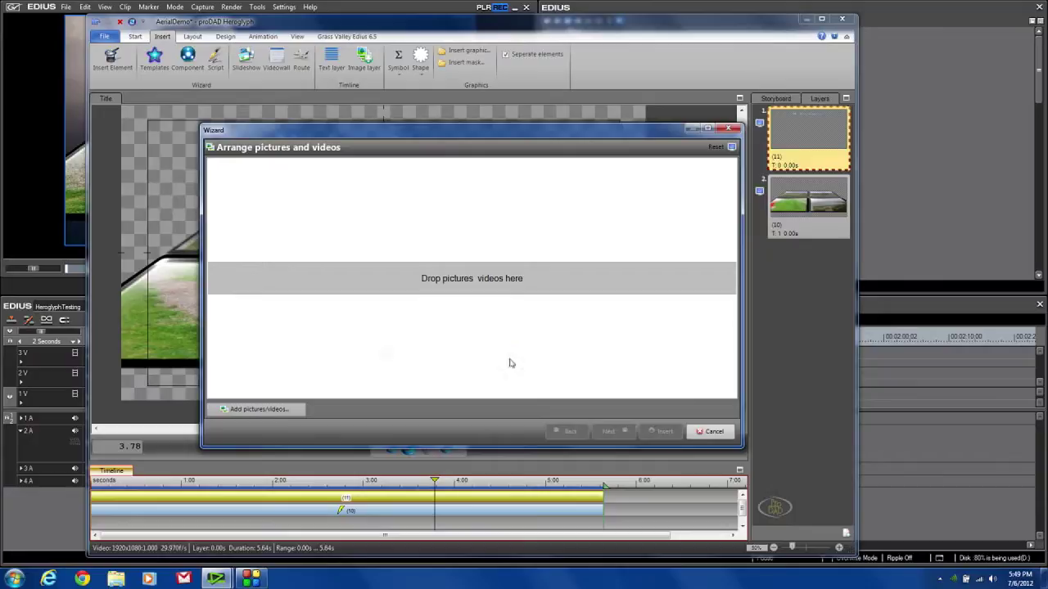
click(707, 433)
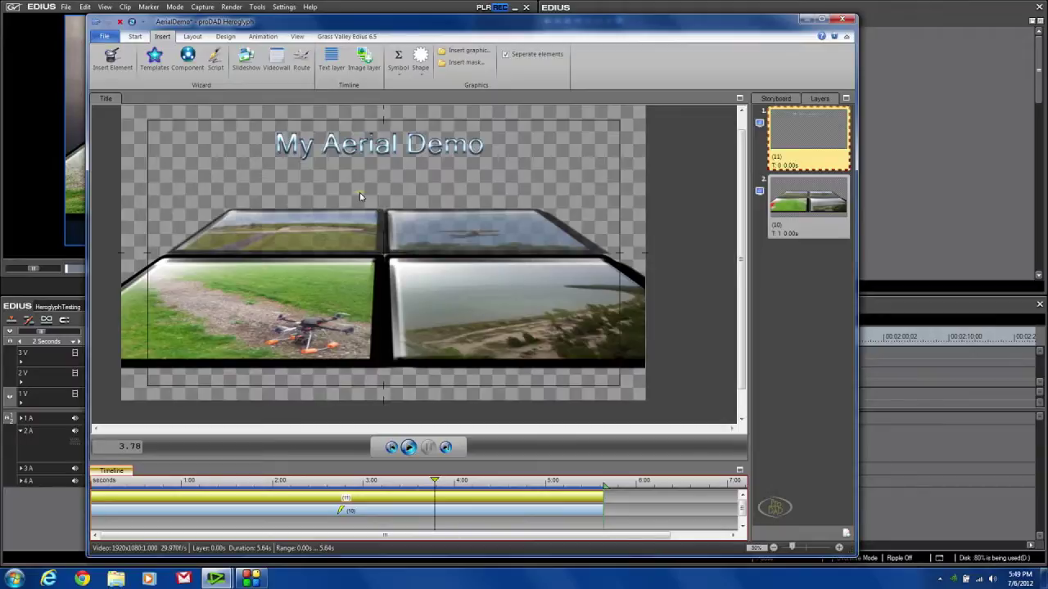
key(alt+F4)
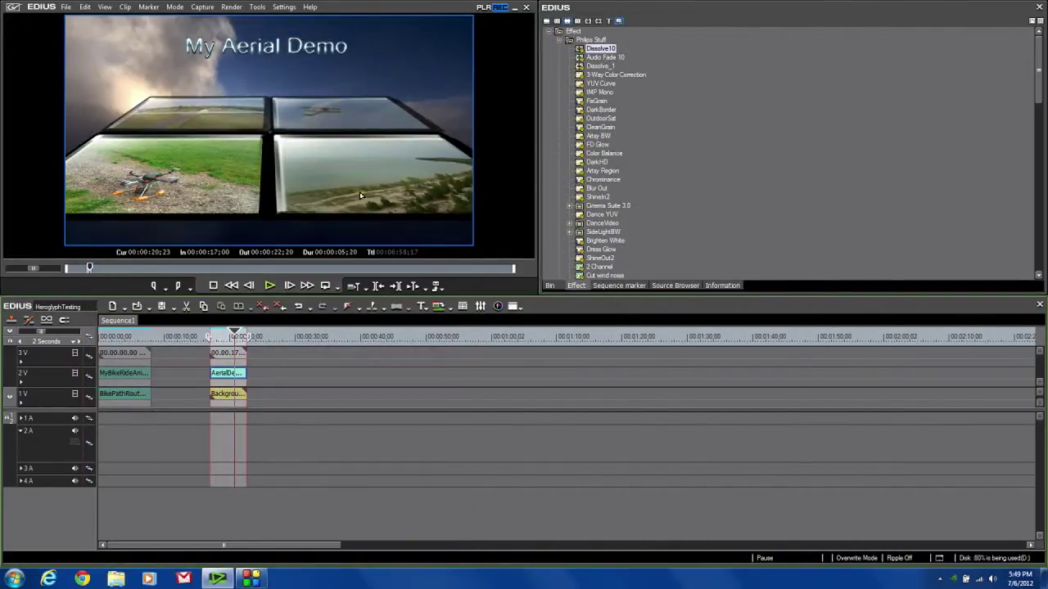